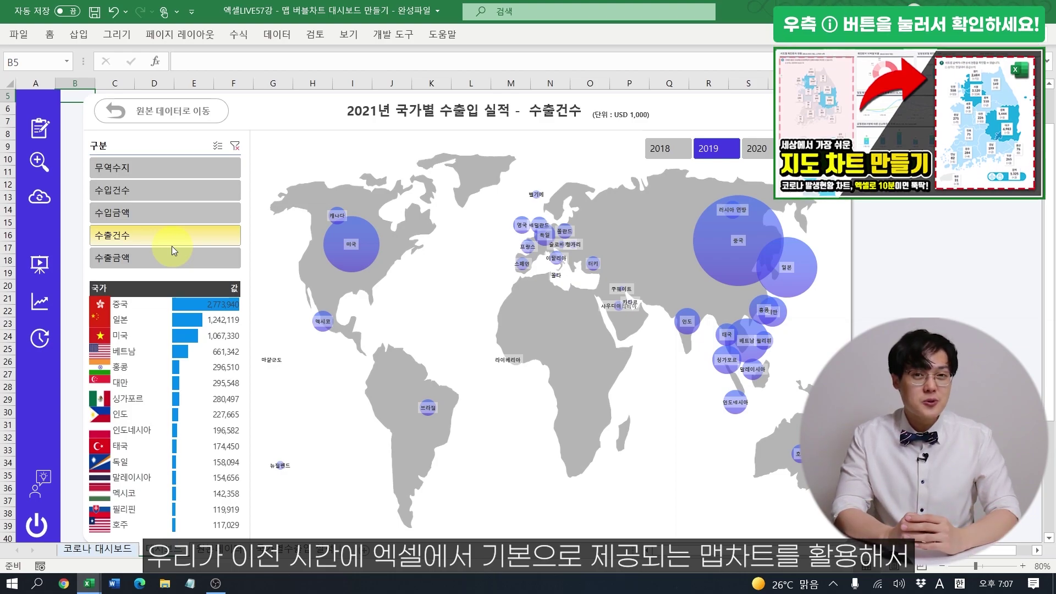
# View the map charts on the finished 코로나 대시보드 and 대시보드 sheets and filter the delivery app dashboard by 경기도.
pyautogui.click(106, 548)
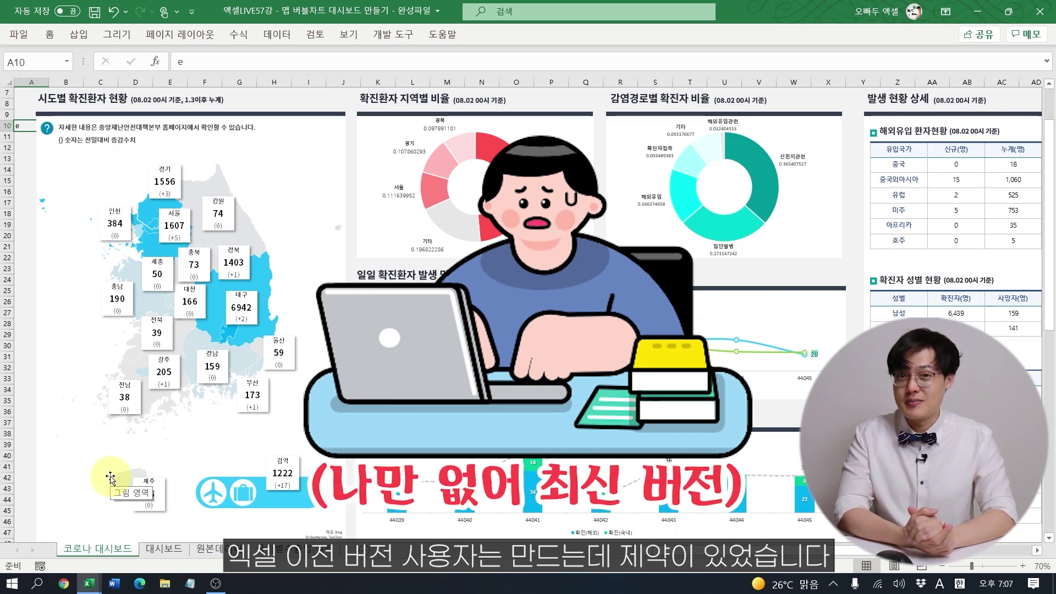
pyautogui.click(157, 550)
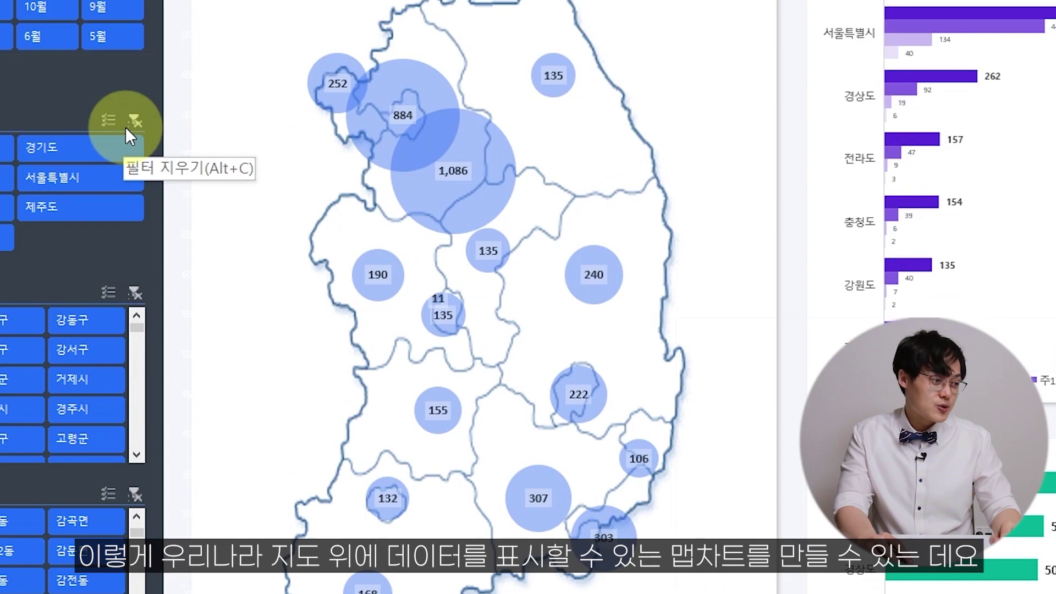
pyautogui.click(77, 148)
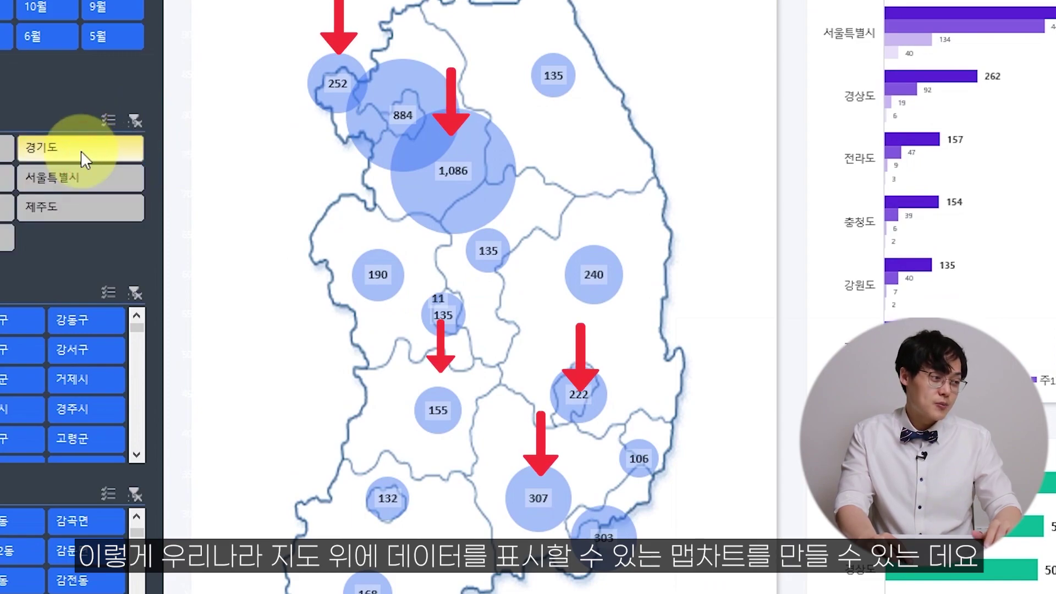
pyautogui.click(55, 172)
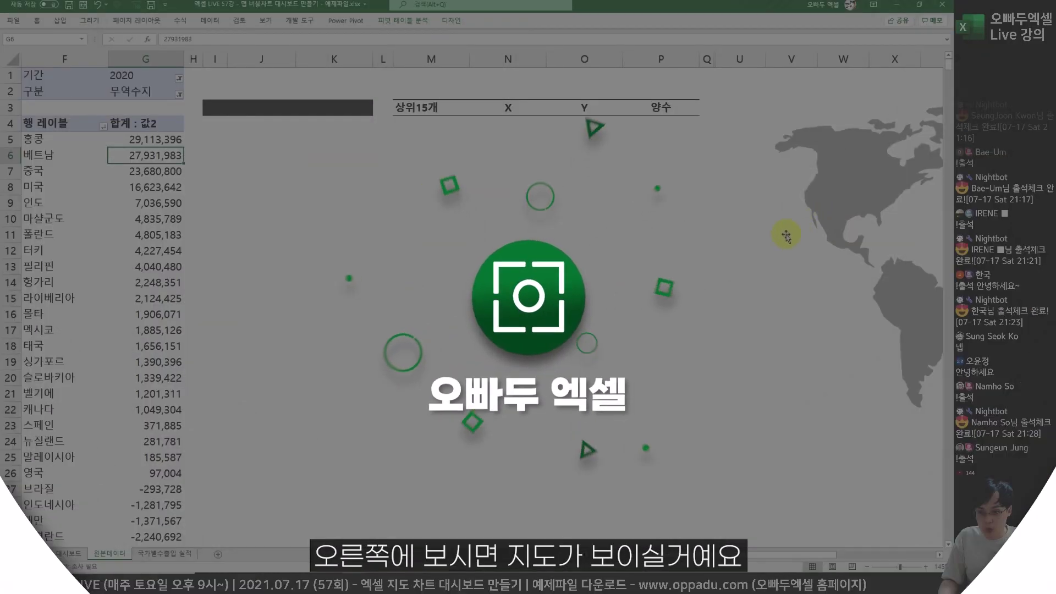
# Examine the world map picture beside the data on the 원본데이터 sheet, marking it as the base for a bubble chart.
pyautogui.hscroll(5, 786, 236)
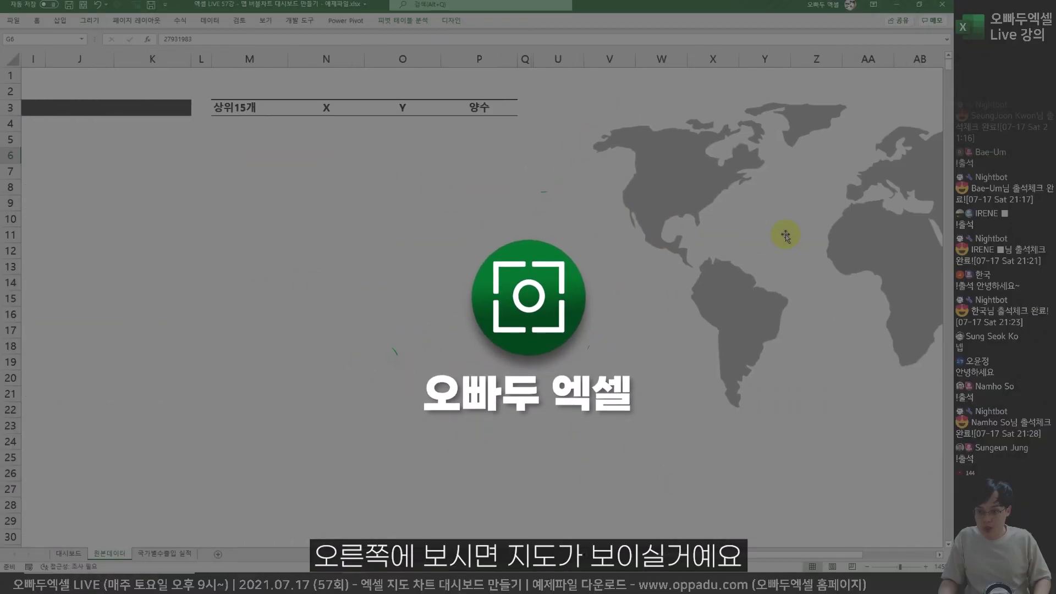
pyautogui.moveTo(84, 87)
pyautogui.mouseDown()
pyautogui.moveTo(287, 206)
pyautogui.moveTo(711, 411)
pyautogui.mouseUp()
pyautogui.moveTo(521, 56); pyautogui.dragTo(503, 86)
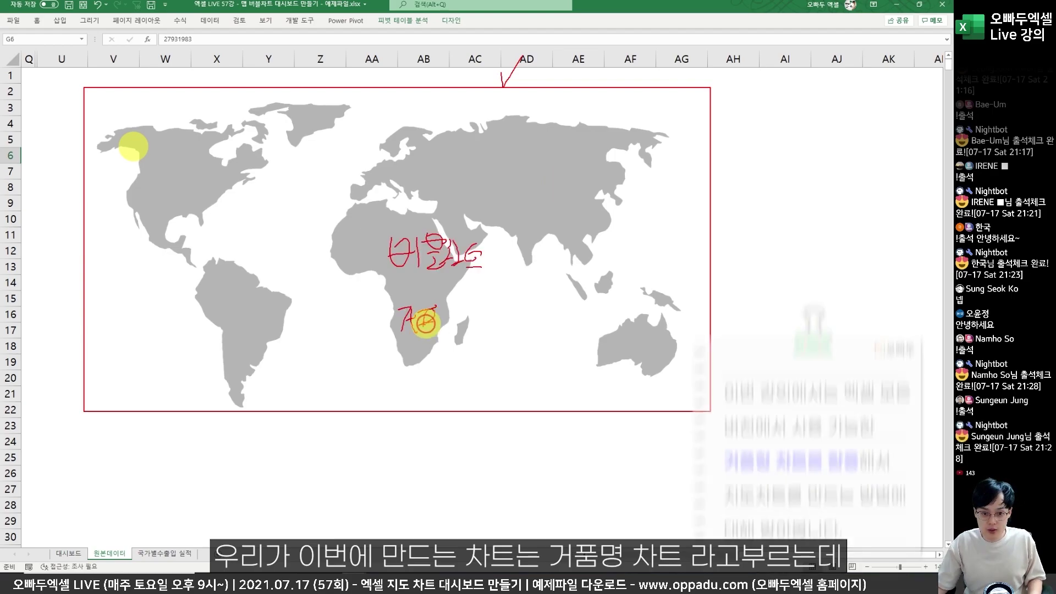
pyautogui.moveTo(426, 324); pyautogui.dragTo(439, 332)
pyautogui.moveTo(429, 339); pyautogui.dragTo(435, 345)
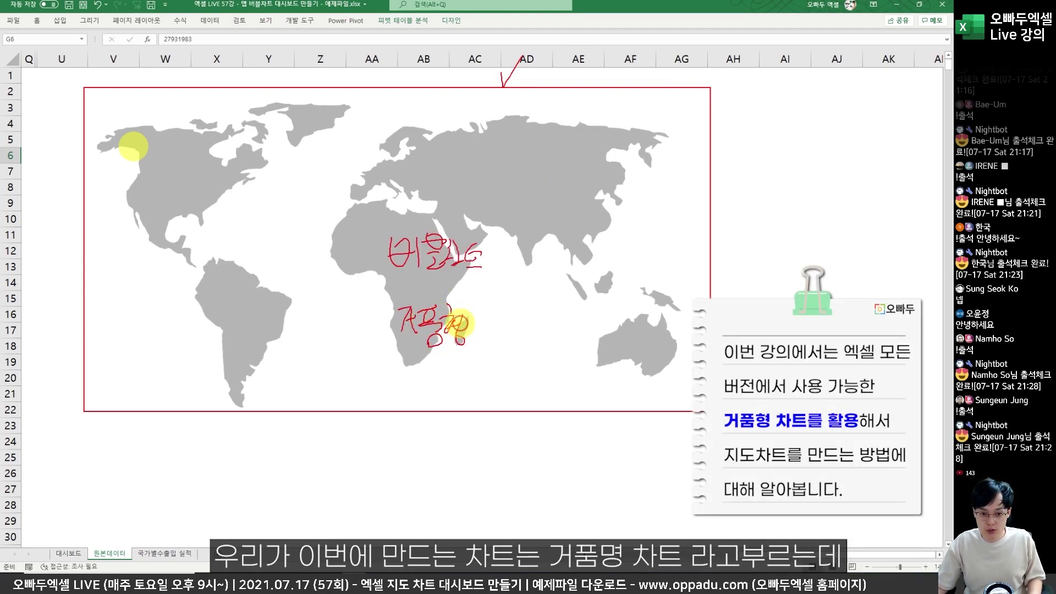
pyautogui.moveTo(477, 315); pyautogui.dragTo(484, 325)
pyautogui.moveTo(488, 318); pyautogui.dragTo(500, 329)
pyautogui.moveTo(501, 342)
pyautogui.mouseDown()
pyautogui.moveTo(389, 323)
pyautogui.moveTo(484, 357)
pyautogui.mouseUp()
pyautogui.moveTo(396, 302); pyautogui.dragTo(460, 313)
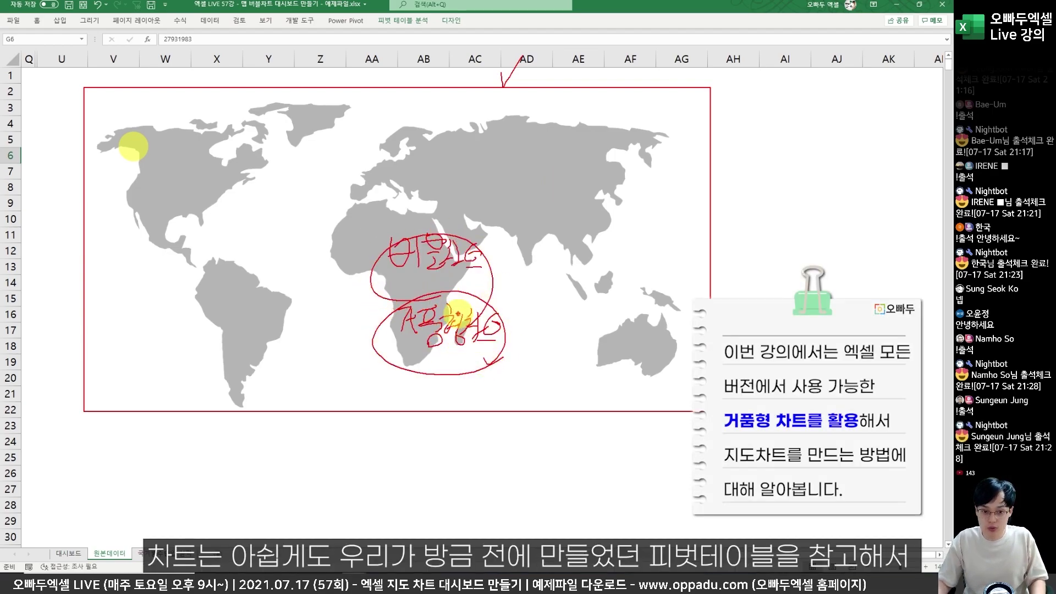
pyautogui.press('Escape')
pyautogui.hscroll(-10, 455, 319)
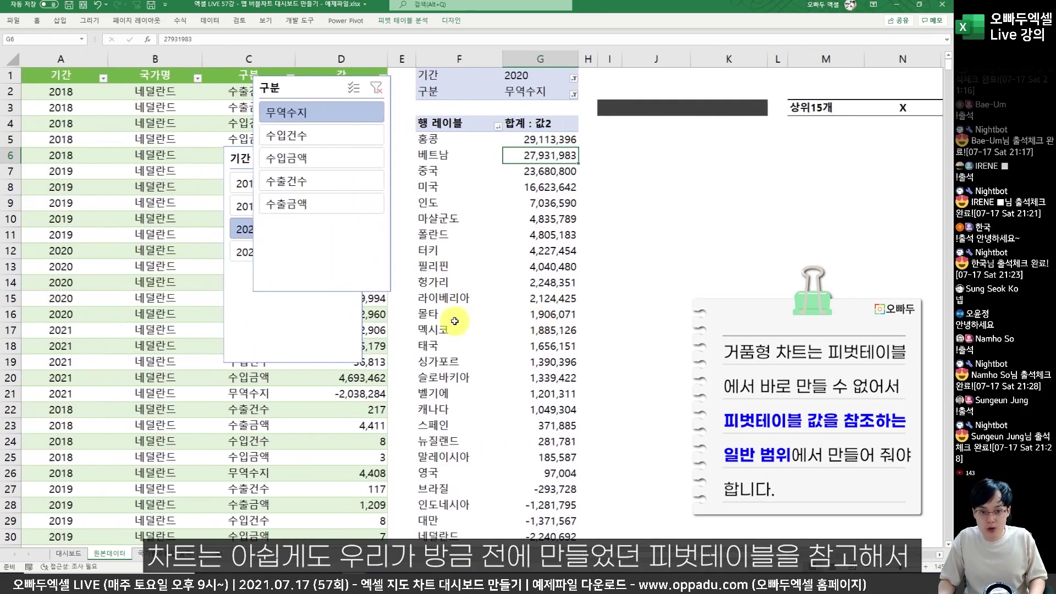
# Examine the country pivot table in columns F:G and the empty 상위15개 range meant to reference its values.
pyautogui.moveTo(422, 114); pyautogui.dragTo(594, 438)
pyautogui.moveTo(535, 314); pyautogui.dragTo(729, 285)
pyautogui.moveTo(836, 250); pyautogui.dragTo(807, 288)
pyautogui.moveTo(794, 235); pyautogui.dragTo(860, 287)
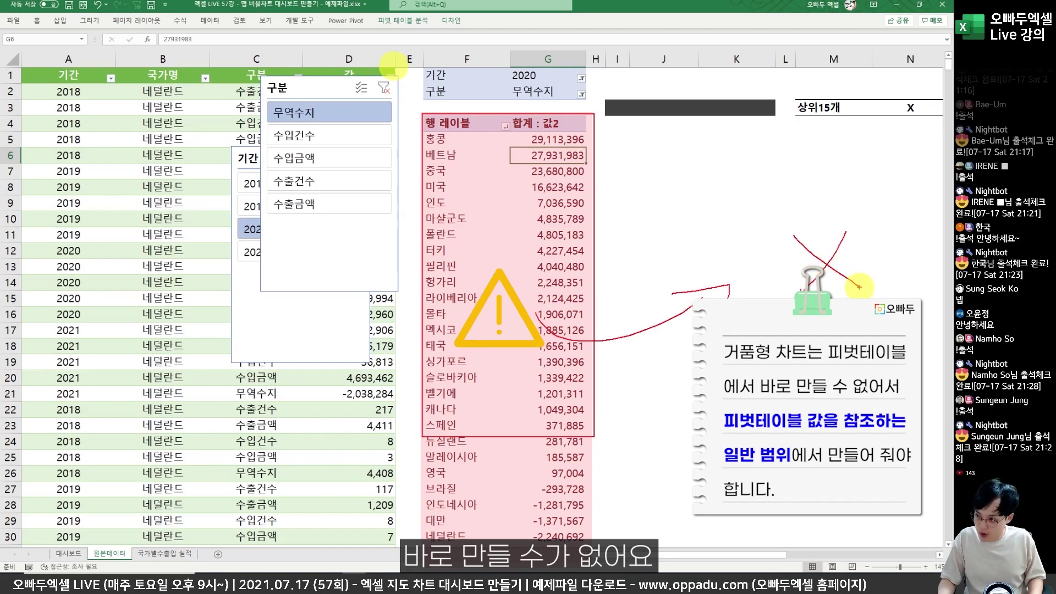
pyautogui.press('Escape')
pyautogui.hscroll(1, 615, 232)
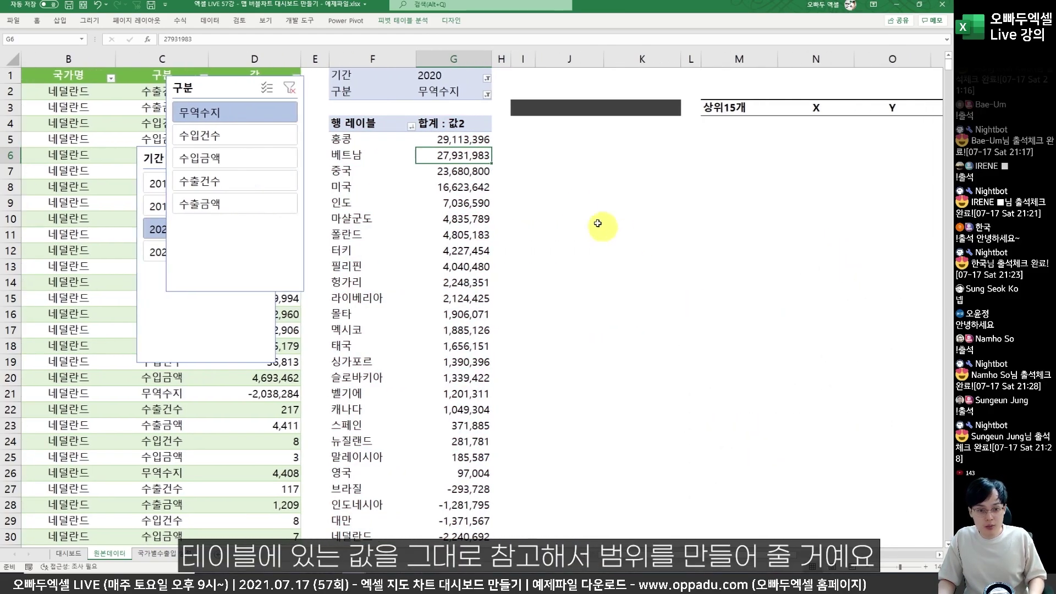
pyautogui.moveTo(322, 116)
pyautogui.mouseDown()
pyautogui.moveTo(415, 207)
pyautogui.moveTo(493, 389)
pyautogui.moveTo(502, 447)
pyautogui.mouseUp()
pyautogui.moveTo(427, 205); pyautogui.dragTo(686, 176)
pyautogui.moveTo(704, 93)
pyautogui.mouseDown()
pyautogui.moveTo(814, 314)
pyautogui.moveTo(820, 355)
pyautogui.moveTo(930, 453)
pyautogui.moveTo(732, 80)
pyautogui.mouseUp()
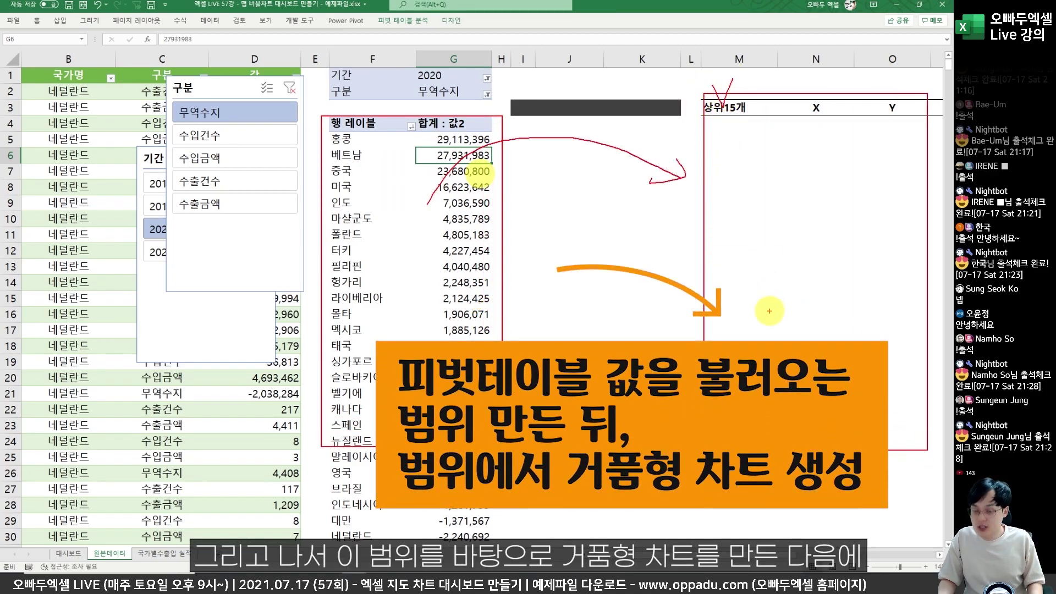
pyautogui.moveTo(755, 254); pyautogui.dragTo(593, 254)
pyautogui.moveTo(608, 341)
pyautogui.mouseDown()
pyautogui.moveTo(573, 276)
pyautogui.moveTo(592, 342)
pyautogui.mouseUp()
pyautogui.press('Escape')
pyautogui.hscroll(1, 646, 329)
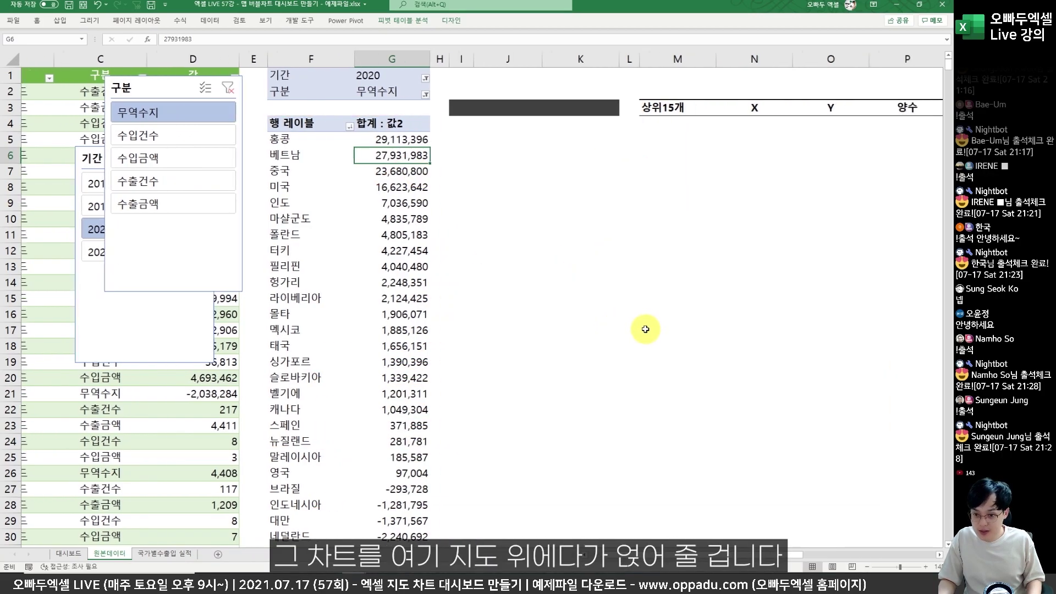
pyautogui.hscroll(5, 646, 329)
pyautogui.hscroll(-6, 442, 353)
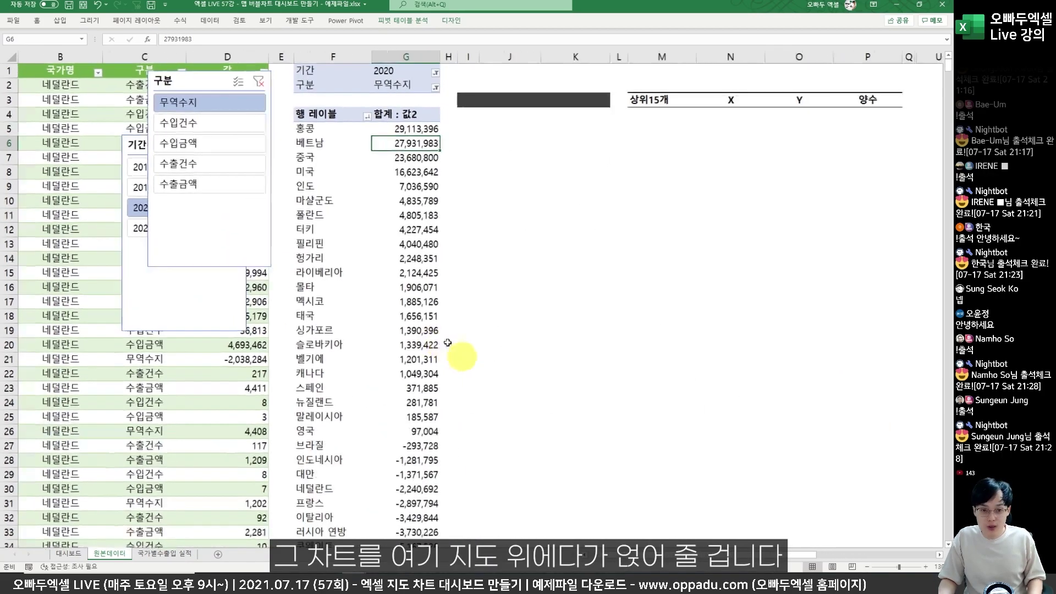
# Enter the formula =F5 in M4 to reference the first country of the pivot table.
pyautogui.click(36, 22)
pyautogui.click(631, 115)
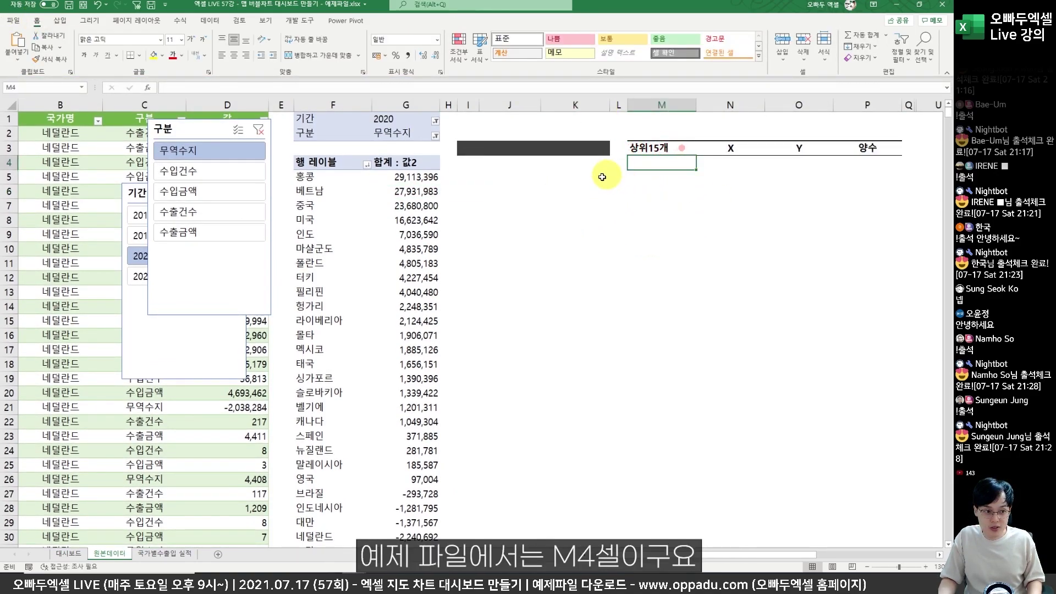
pyautogui.write('=')
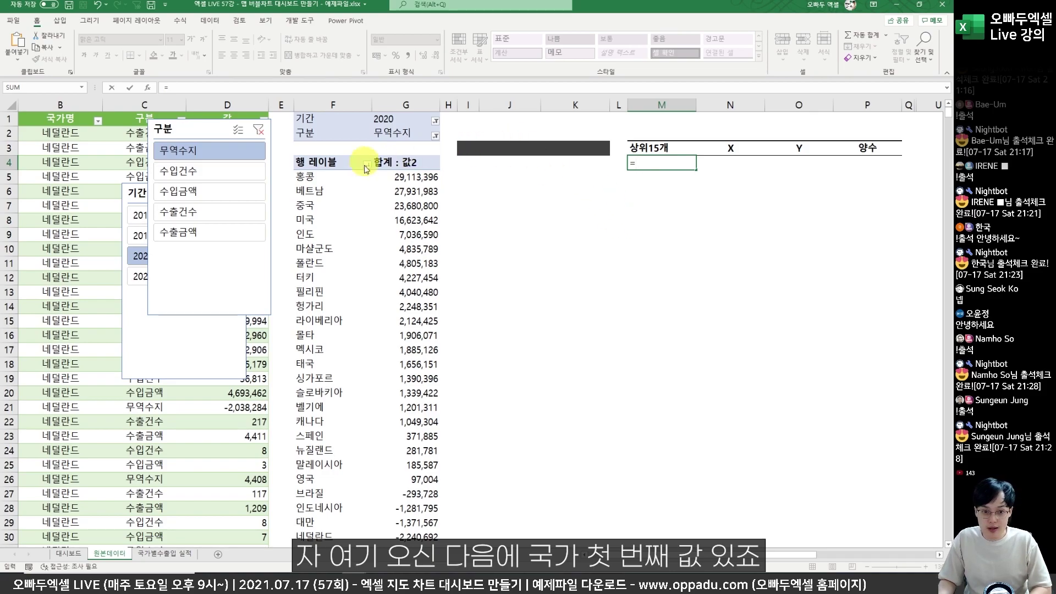
pyautogui.click(318, 182)
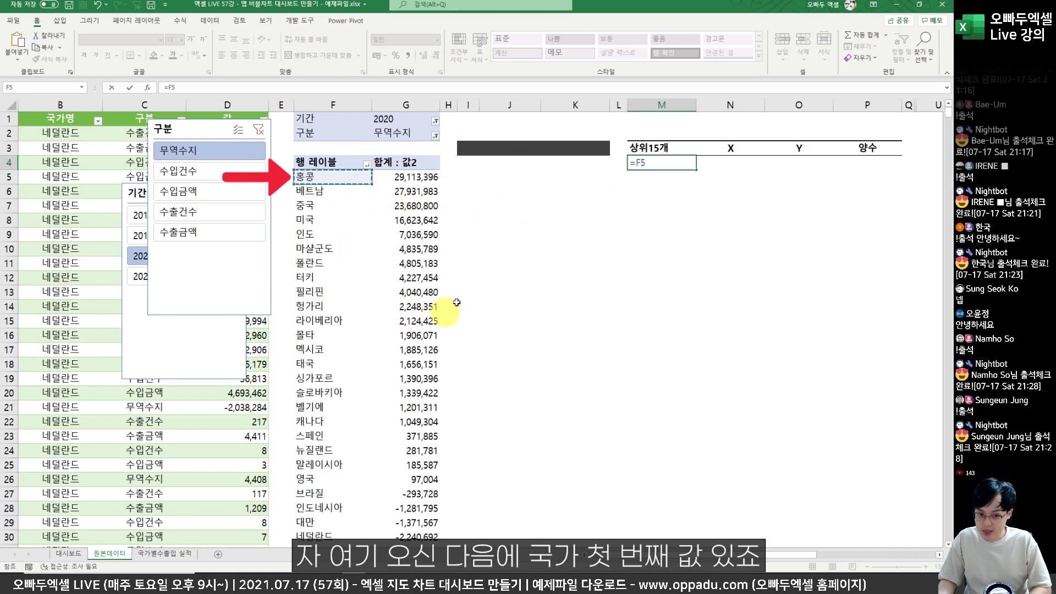
pyautogui.press('Return')
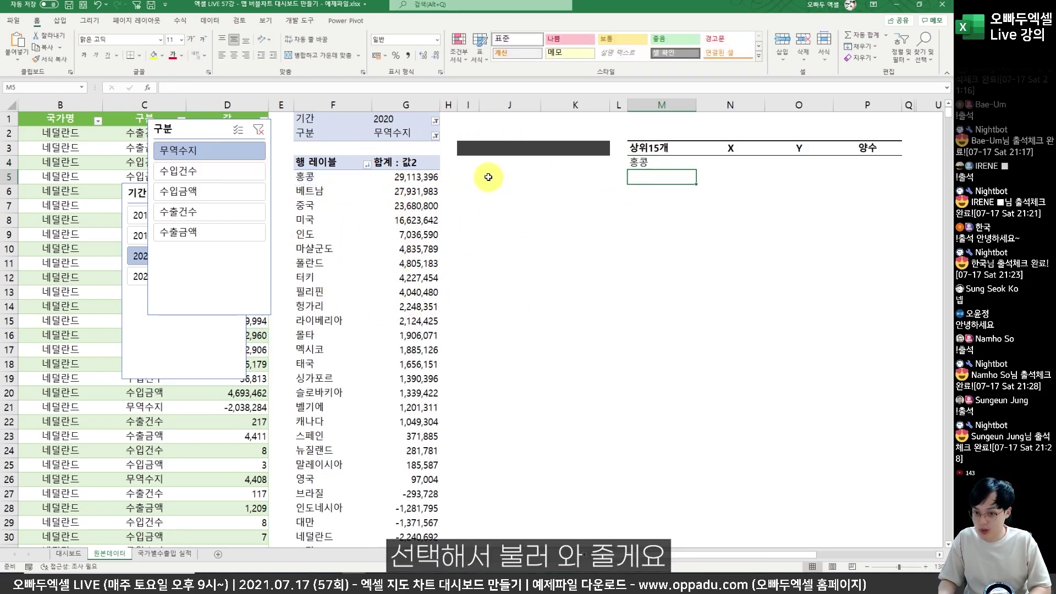
# Fill the country formula from M4 down through M38, leaving out the 총합계 row.
pyautogui.click(685, 162)
pyautogui.moveTo(696, 170); pyautogui.dragTo(657, 118)
pyautogui.click(649, 438)
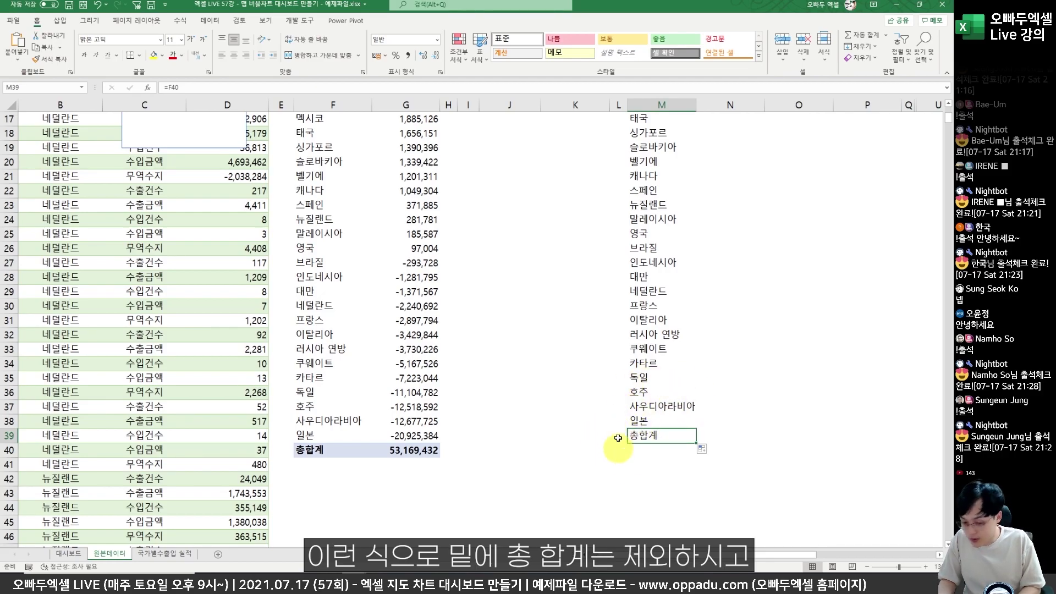
pyautogui.click(658, 420)
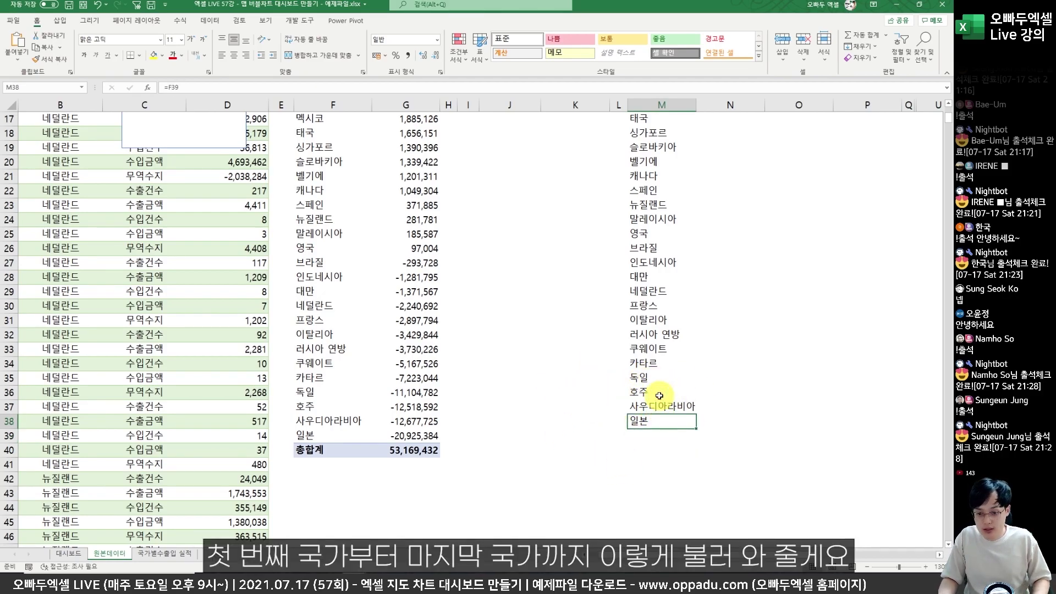
# Rename the header in P3 as 값.
pyautogui.scroll(6, 715, 347)
pyautogui.click(845, 164)
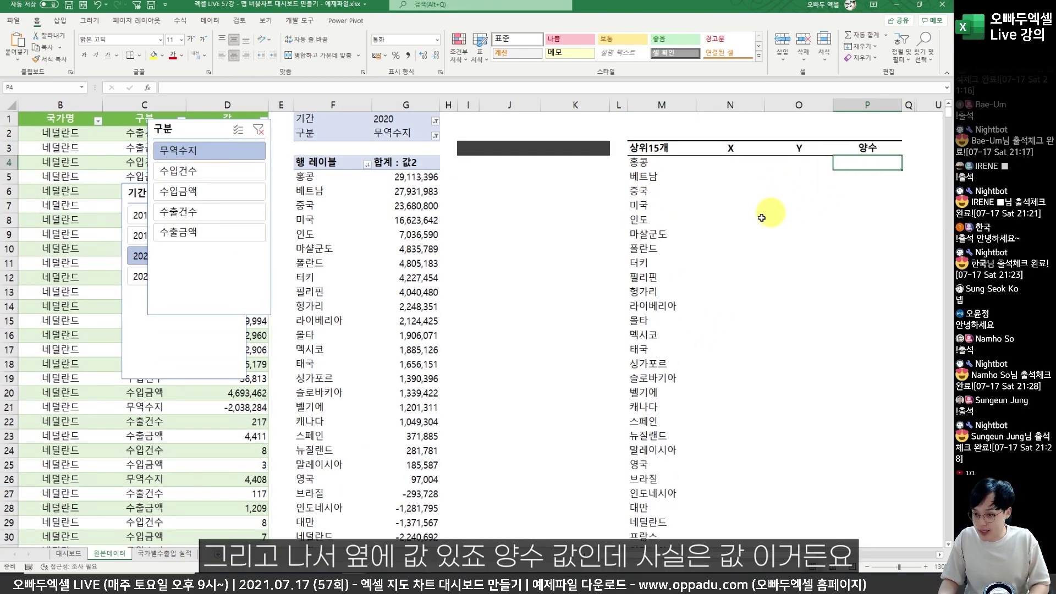
pyautogui.click(856, 150)
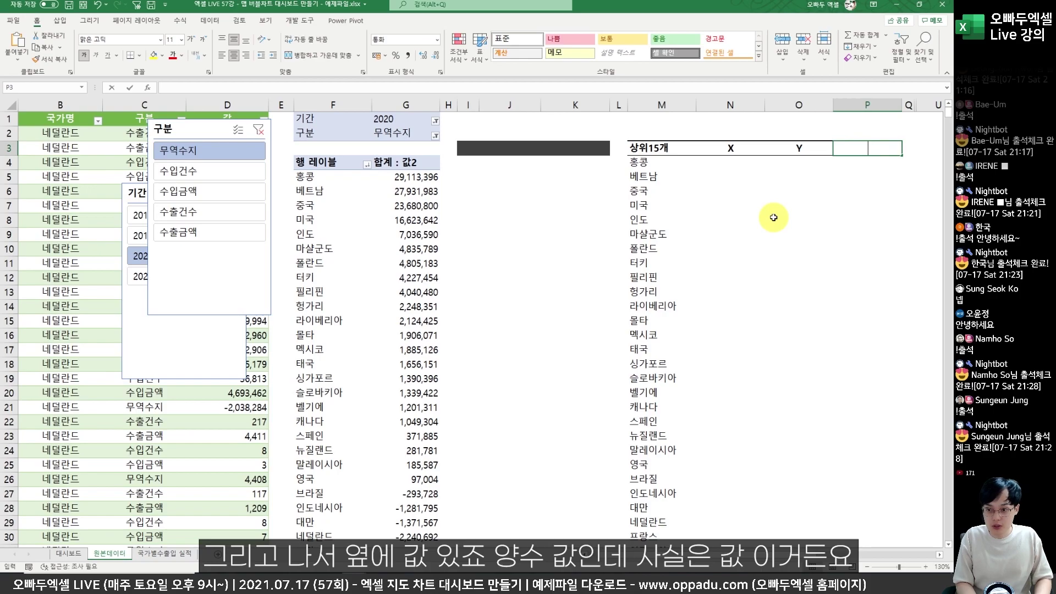
pyautogui.write('값')
pyautogui.press('Return')
# Enter =G5 in P4 as a plain cell reference instead of GETPIVOTDATA, and fill it down alongside the country list.
pyautogui.write('=GETPIVOTDAT')
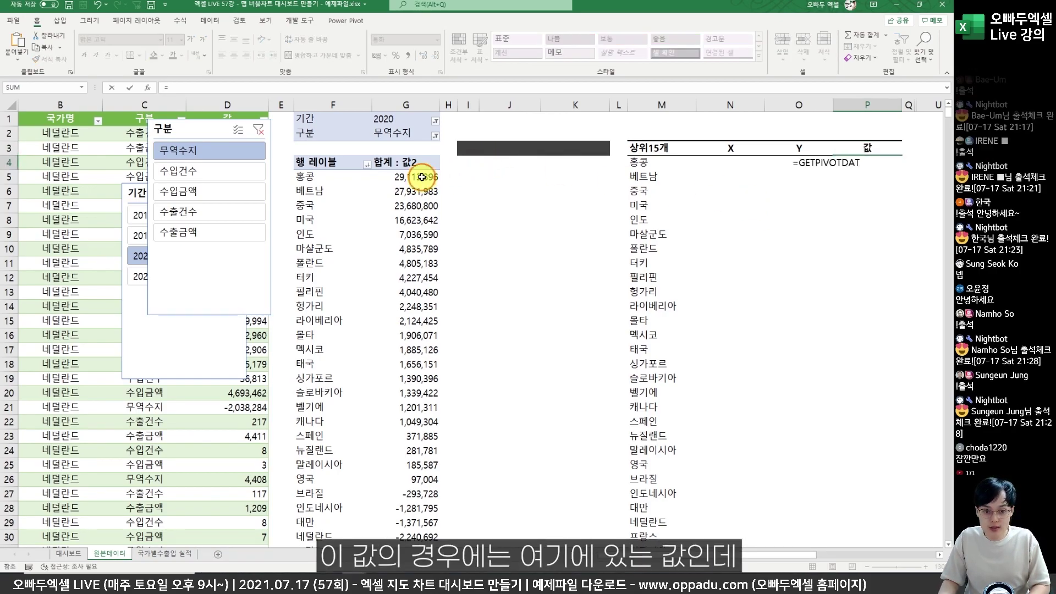
pyautogui.click(421, 177)
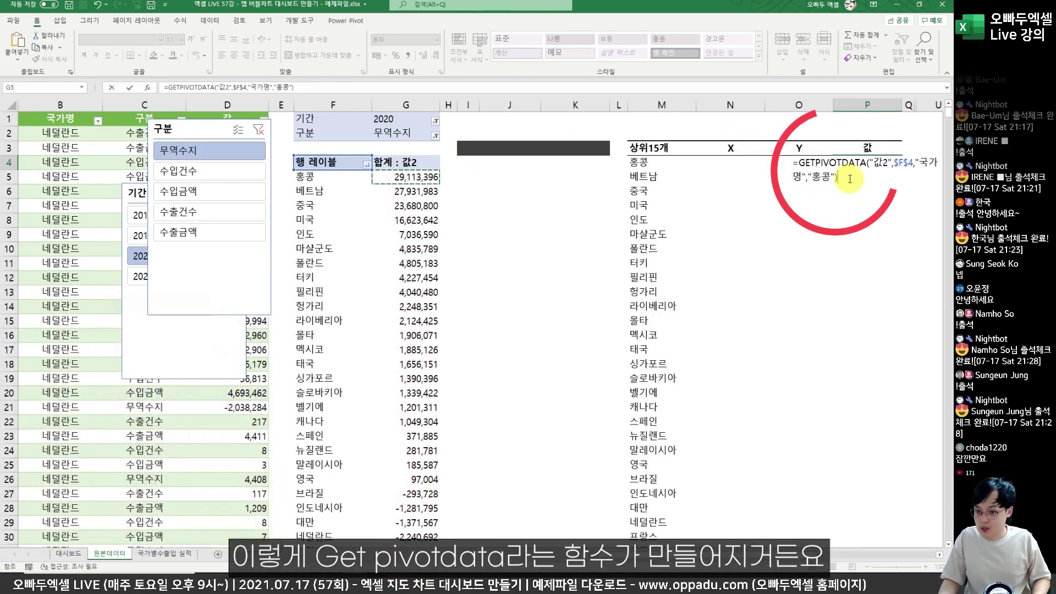
pyautogui.moveTo(811, 172); pyautogui.dragTo(799, 163)
pyautogui.press('BackSpace')
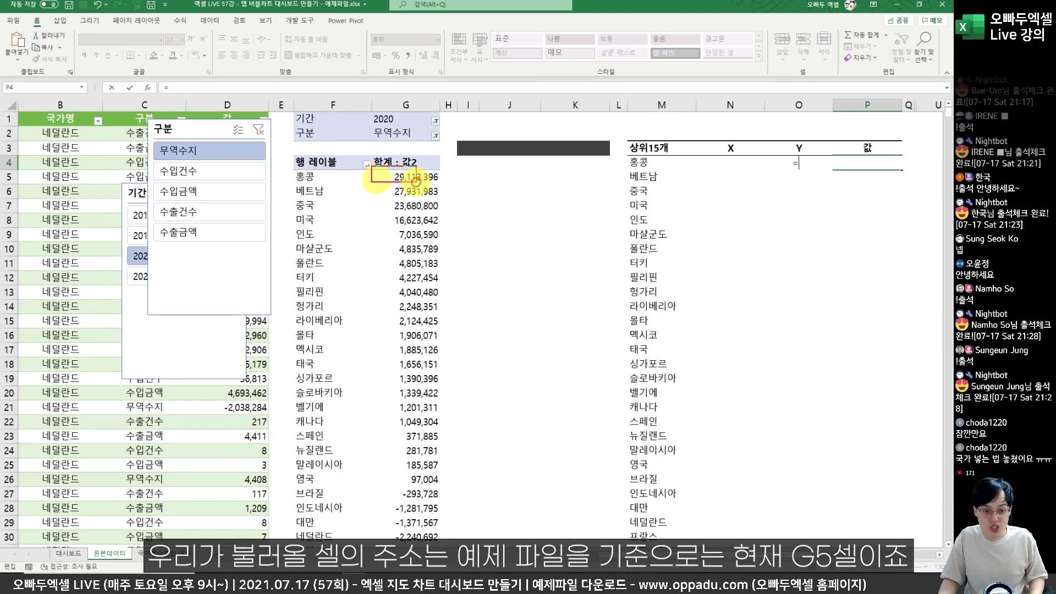
pyautogui.write('G5')
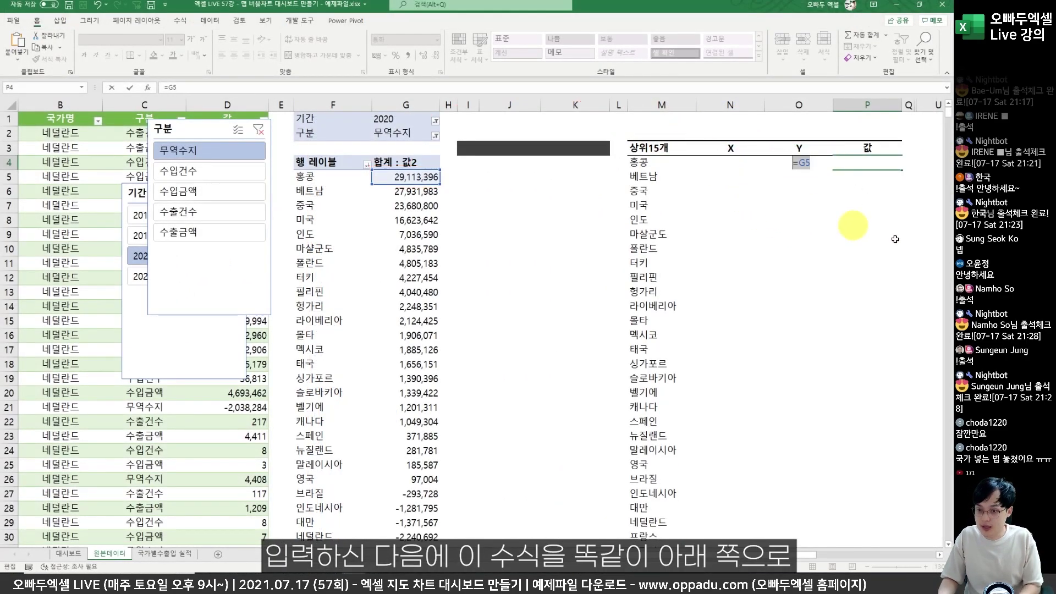
pyautogui.hotkey('ctrl', 'Return')
pyautogui.moveTo(903, 170); pyautogui.dragTo(868, 530)
pyautogui.scroll(3, 858, 330)
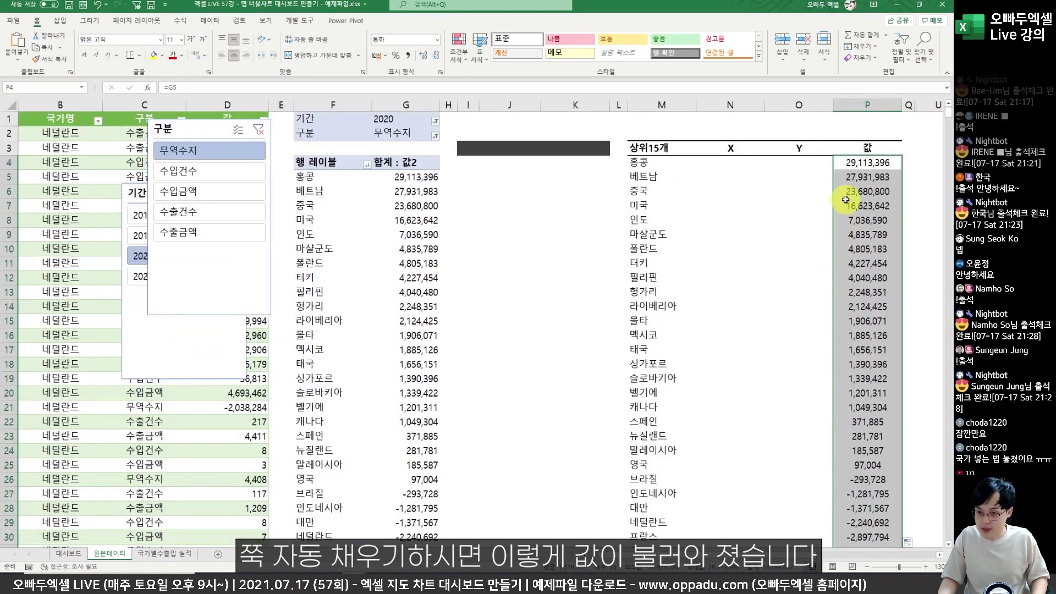
# Enter the starting values 1 and 2 in N4:N5 for X and in O4:O5 for Y.
pyautogui.click(845, 202)
pyautogui.hscroll(3, 846, 202)
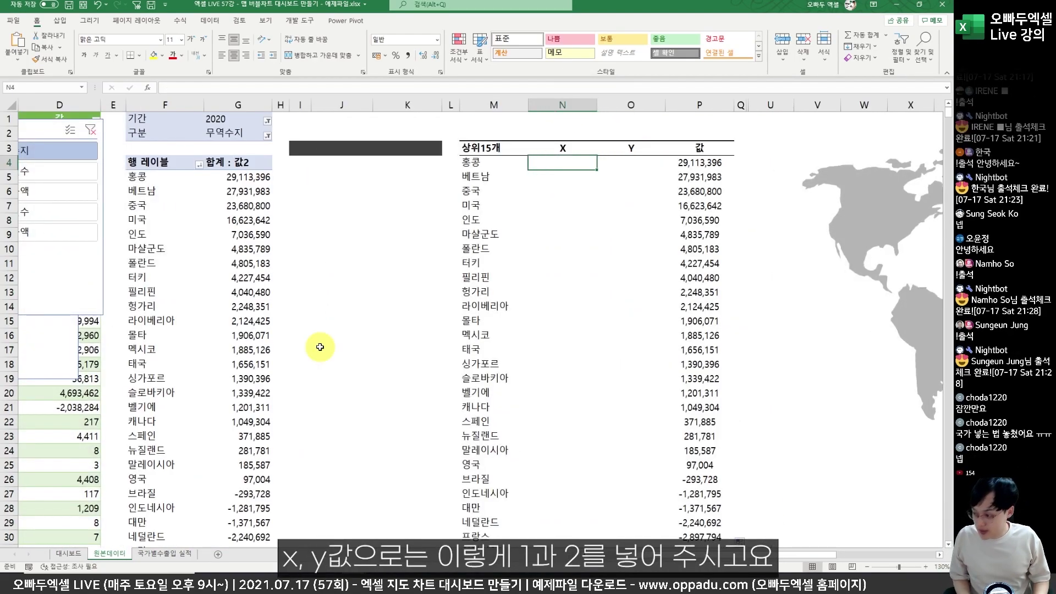
pyautogui.write('1')
pyautogui.press('Return')
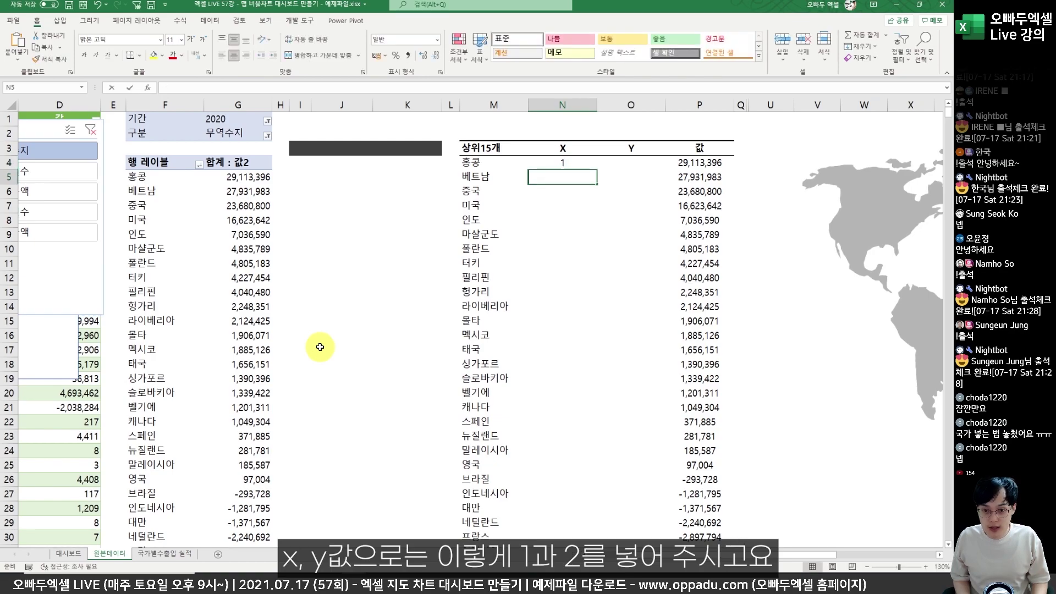
pyautogui.press('Up')
pyautogui.press('Right')
pyautogui.write('1')
pyautogui.press('Return')
pyautogui.write('2')
pyautogui.press('Return')
pyautogui.press('Left')
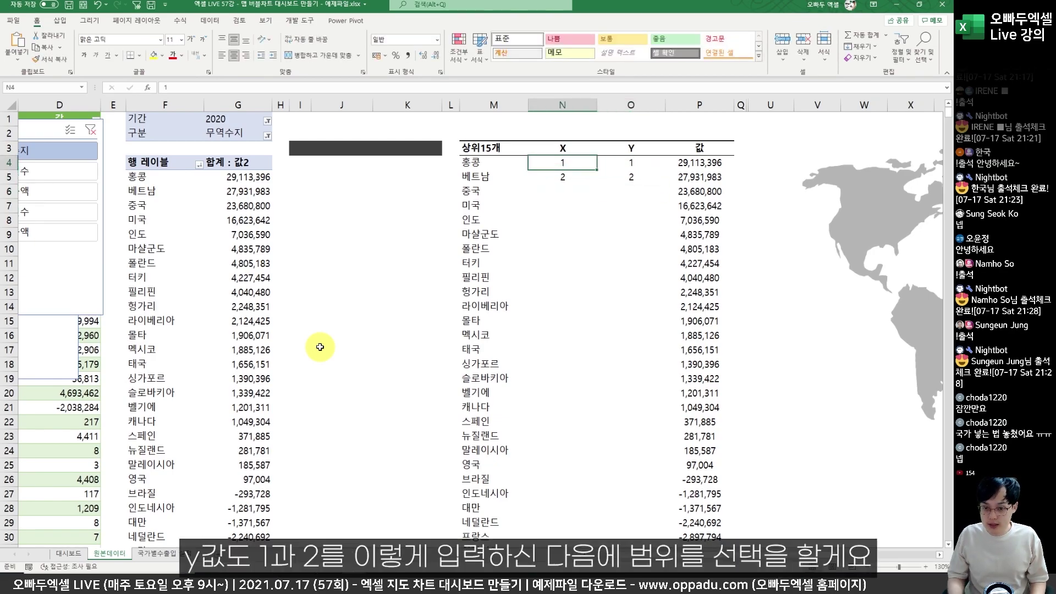
# Fill the X and Y number series down to 35 so that every country has coordinates.
pyautogui.keyDown('shift'); pyautogui.click(620, 182); pyautogui.keyUp('shift')
pyautogui.moveTo(666, 184); pyautogui.dragTo(609, 507)
pyautogui.scroll(4, 570, 156)
pyautogui.scroll(-5, 569, 157)
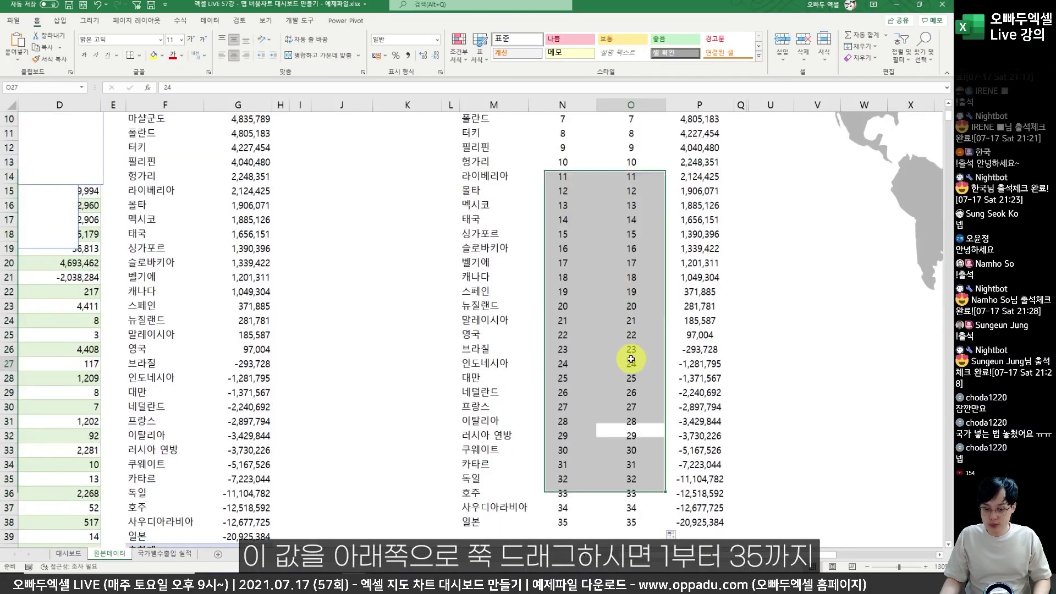
pyautogui.moveTo(631, 436); pyautogui.dragTo(551, 140)
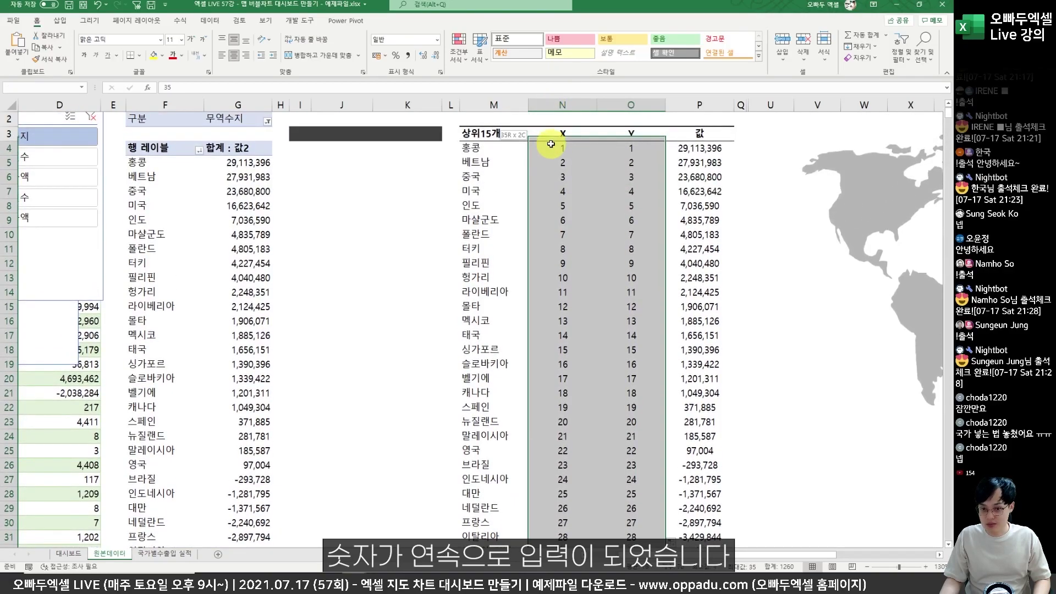
pyautogui.moveTo(484, 134); pyautogui.dragTo(682, 238)
pyautogui.click(687, 245)
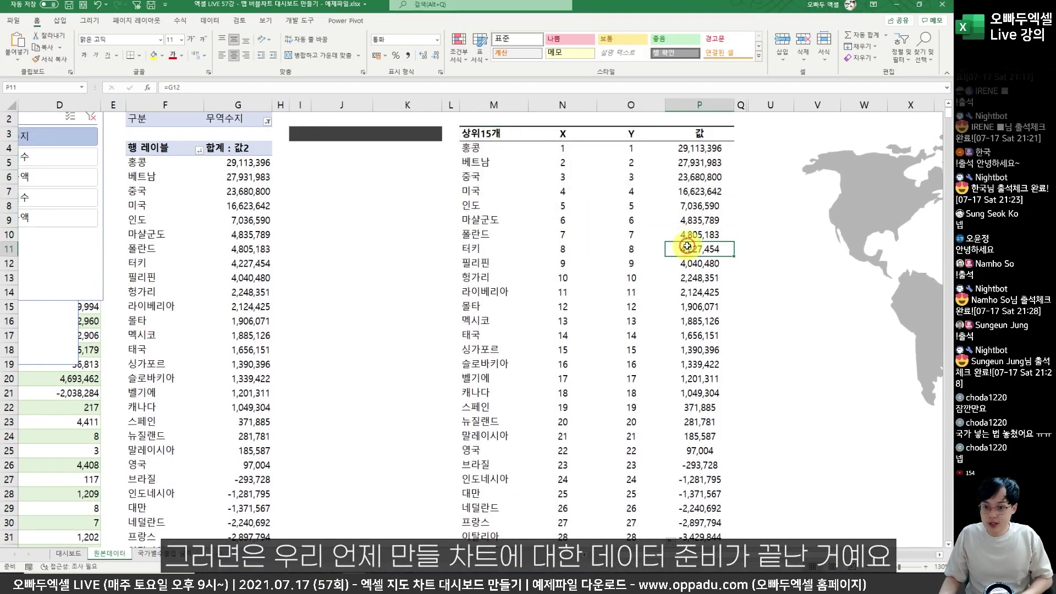
# Move the 구분 slicer clear of the sheet's left edge and filter the pivot table by 수입건수.
pyautogui.click(104, 149)
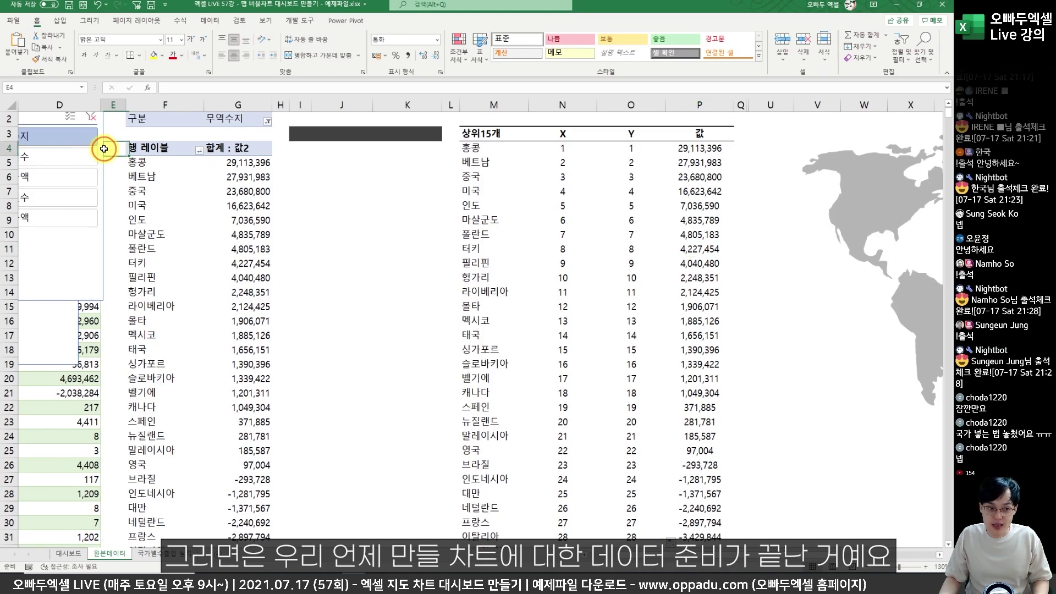
pyautogui.moveTo(102, 149); pyautogui.dragTo(146, 179)
pyautogui.click(88, 188)
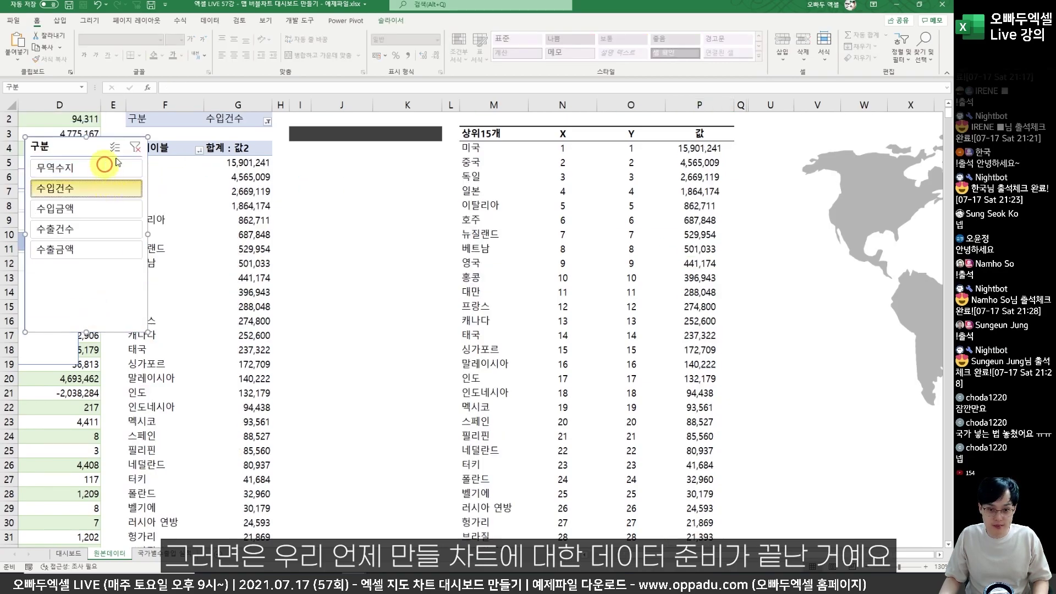
# Filter the pivot table by 무역수지, move the 구분 slicer lower on the sheet, and switch the filter to 수입건수.
pyautogui.click(520, 164)
pyautogui.moveTo(503, 139); pyautogui.dragTo(566, 220)
pyautogui.click(85, 167)
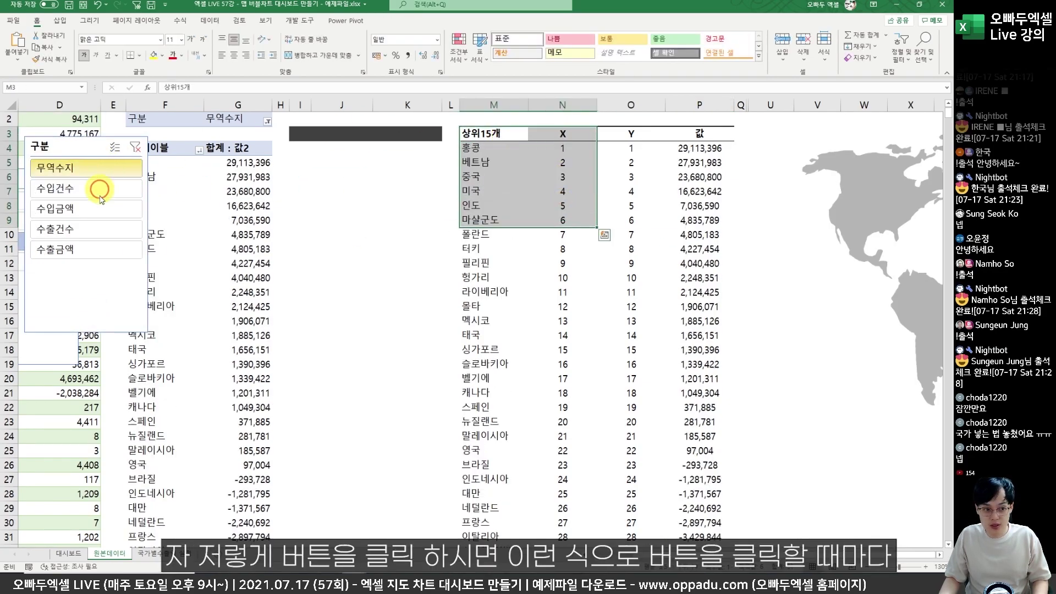
pyautogui.click(82, 209)
pyautogui.moveTo(80, 140); pyautogui.dragTo(96, 215)
pyautogui.click(83, 243)
pyautogui.click(83, 263)
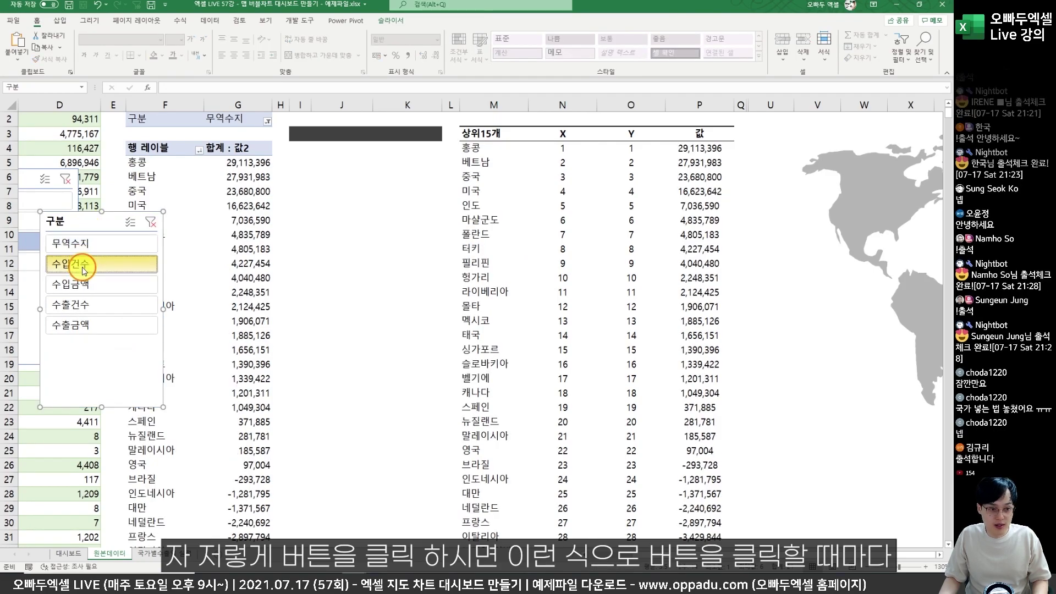
# Filter the pivot table by 수입금액 and then by 수출건수 to check that the linked country range follows.
pyautogui.moveTo(125, 138)
pyautogui.mouseDown()
pyautogui.moveTo(209, 230)
pyautogui.moveTo(257, 310)
pyautogui.mouseUp()
pyautogui.moveTo(241, 248)
pyautogui.mouseDown()
pyautogui.moveTo(622, 158)
pyautogui.moveTo(662, 175)
pyautogui.mouseUp()
pyautogui.moveTo(660, 156); pyautogui.dragTo(643, 192)
pyautogui.moveTo(734, 258)
pyautogui.mouseDown()
pyautogui.moveTo(453, 264)
pyautogui.moveTo(702, 239)
pyautogui.moveTo(504, 229)
pyautogui.mouseUp()
pyautogui.moveTo(768, 258); pyautogui.dragTo(760, 177)
pyautogui.click(77, 284)
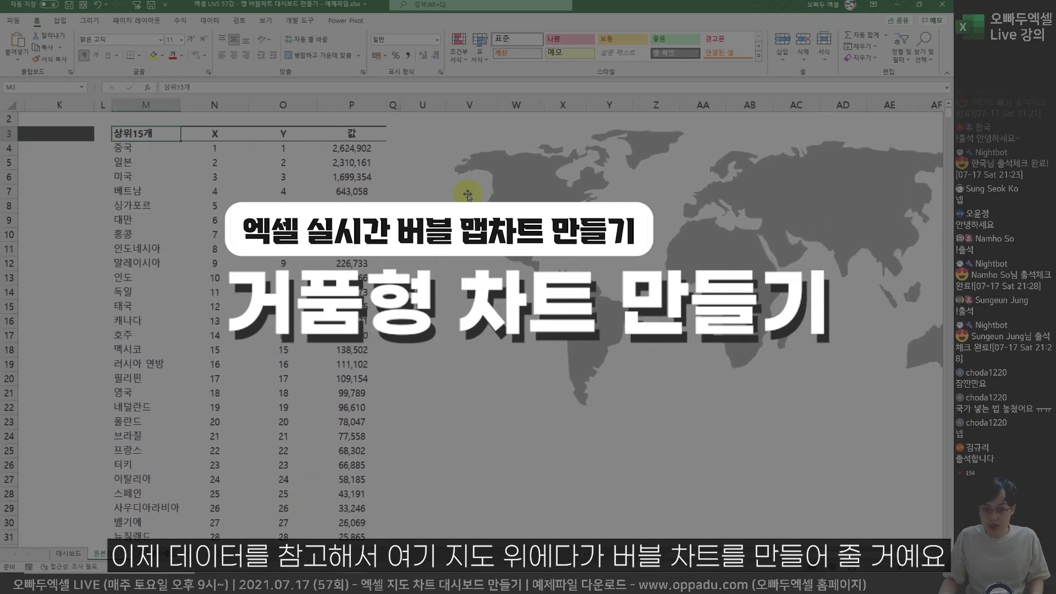
pyautogui.hscroll(1, 467, 194)
pyautogui.scroll(-1, 519, 154)
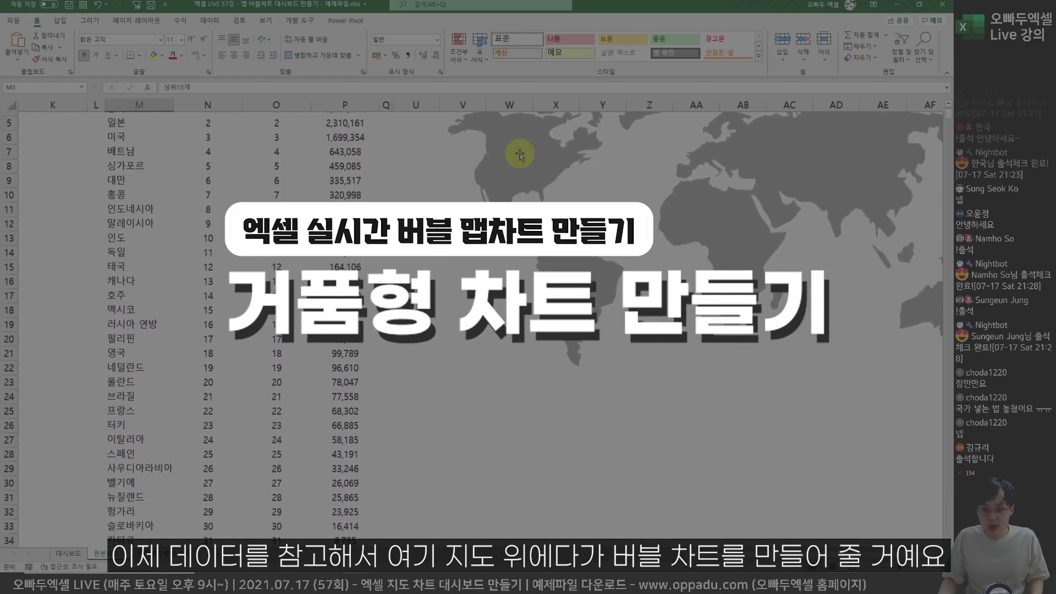
pyautogui.scroll(2, 494, 189)
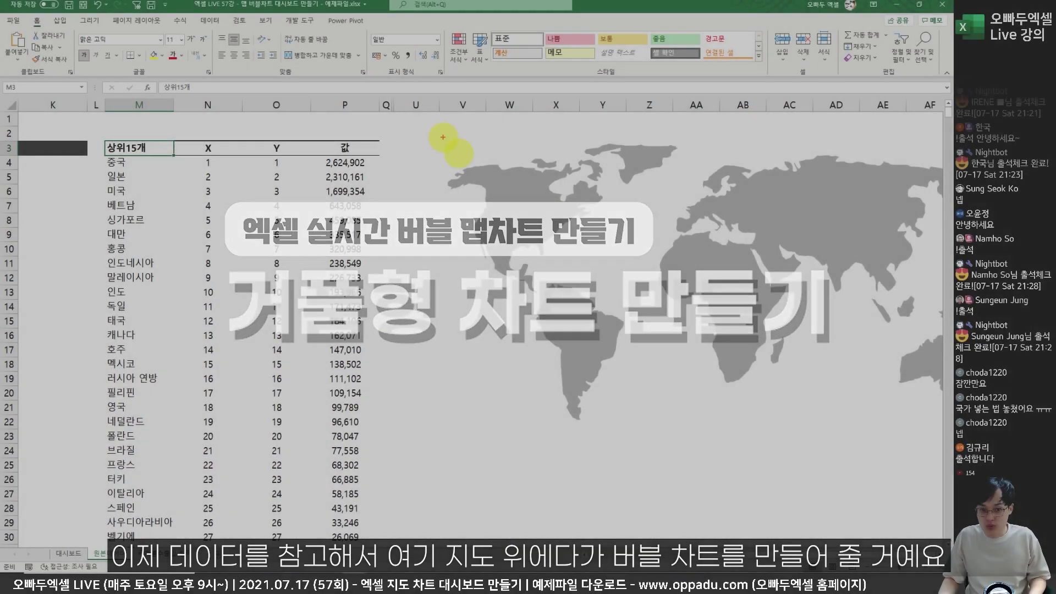
pyautogui.moveTo(440, 132)
pyautogui.mouseDown()
pyautogui.moveTo(700, 335)
pyautogui.moveTo(916, 402)
pyautogui.mouseUp()
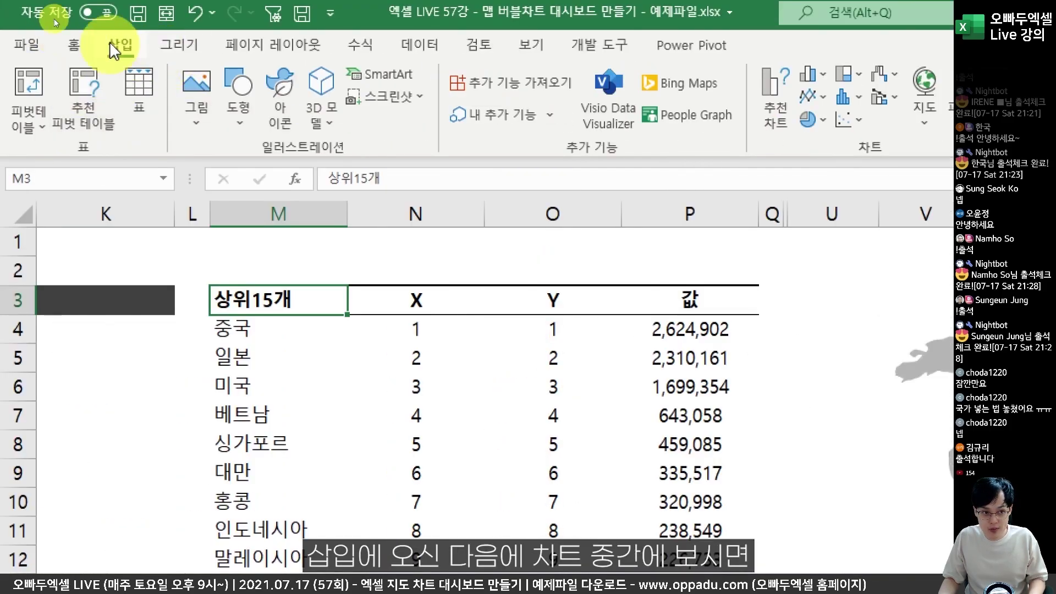
# Select an empty cell above the world map, away from the data table, as the starting point for a blank chart.
pyautogui.click(60, 21)
pyautogui.moveTo(120, 55); pyautogui.dragTo(739, 112)
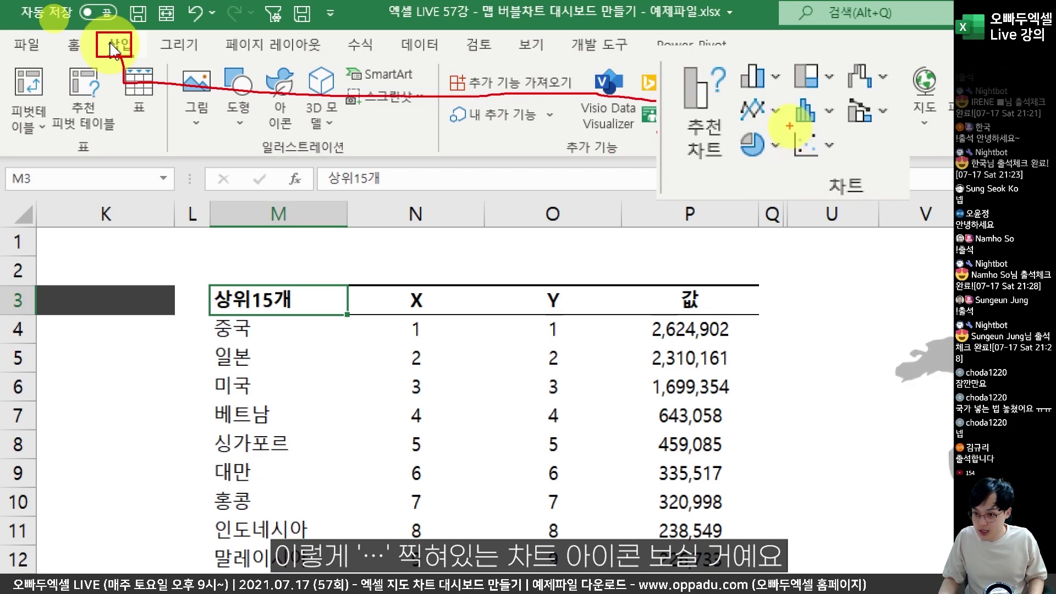
pyautogui.moveTo(820, 175); pyautogui.dragTo(792, 118)
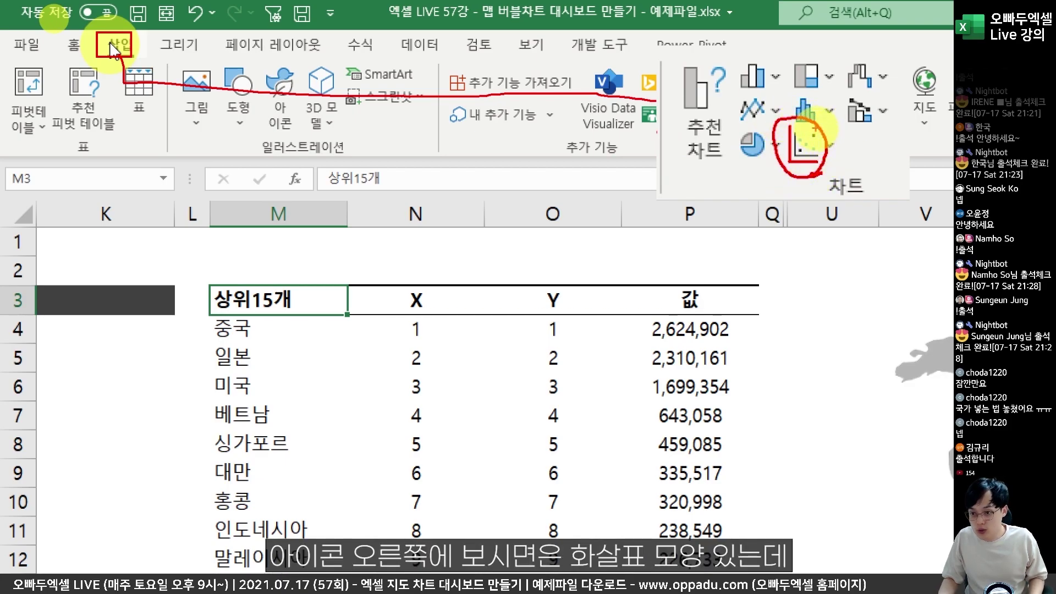
pyautogui.moveTo(817, 113); pyautogui.dragTo(844, 104)
pyautogui.press('Escape')
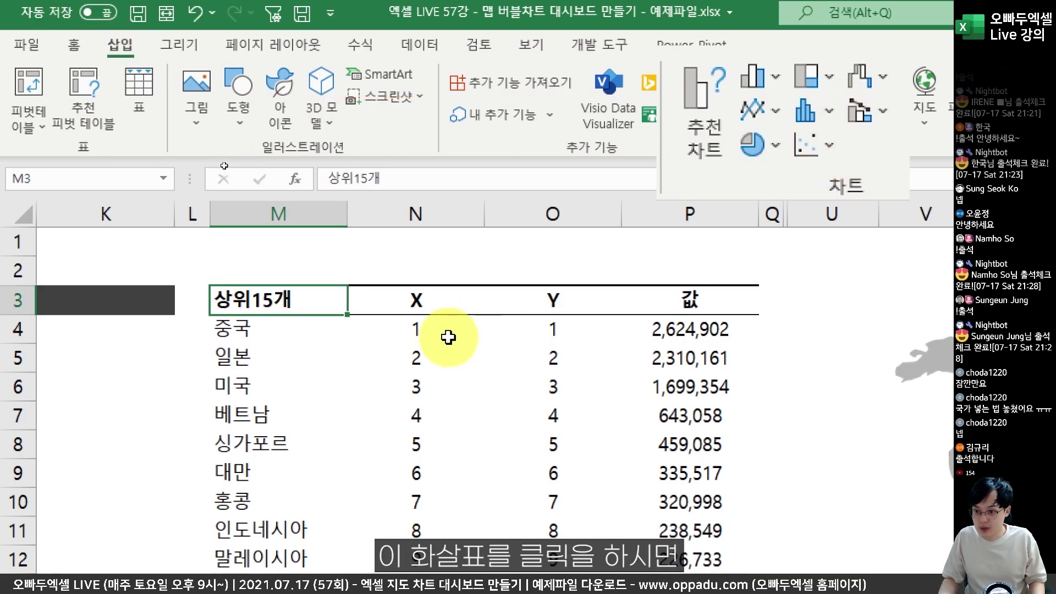
pyautogui.click(402, 120)
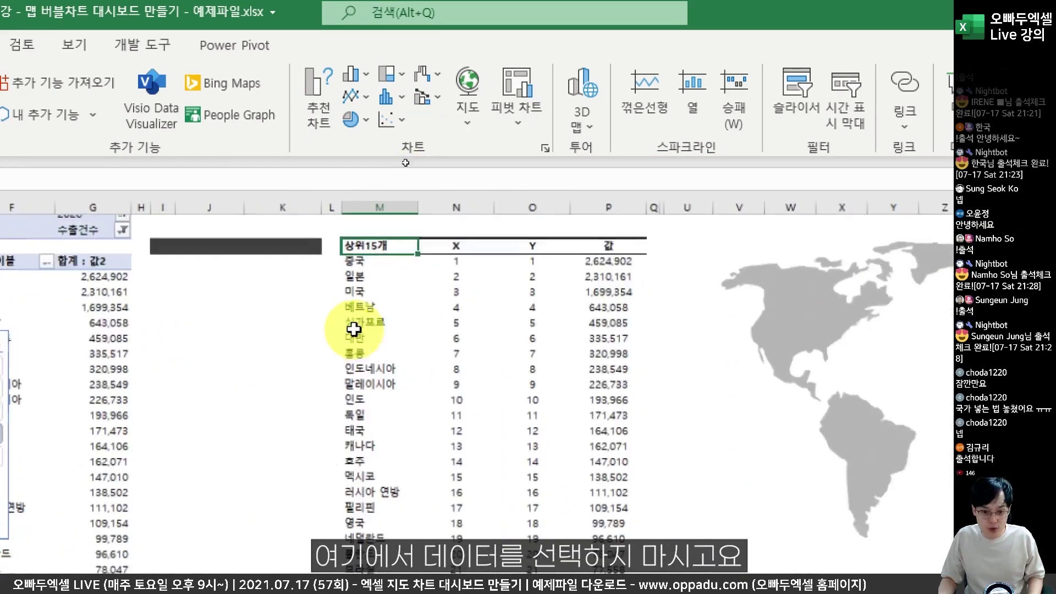
pyautogui.hscroll(-5, 306, 287)
pyautogui.scroll(1, 627, 251)
pyautogui.click(627, 251)
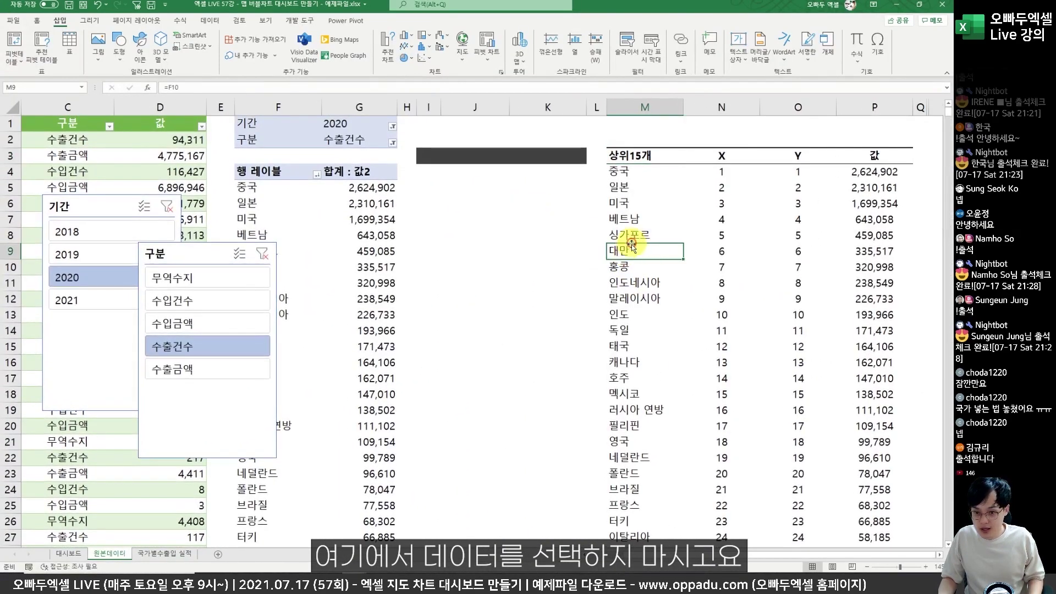
pyautogui.hscroll(2, 629, 244)
pyautogui.click(451, 235)
pyautogui.click(598, 131)
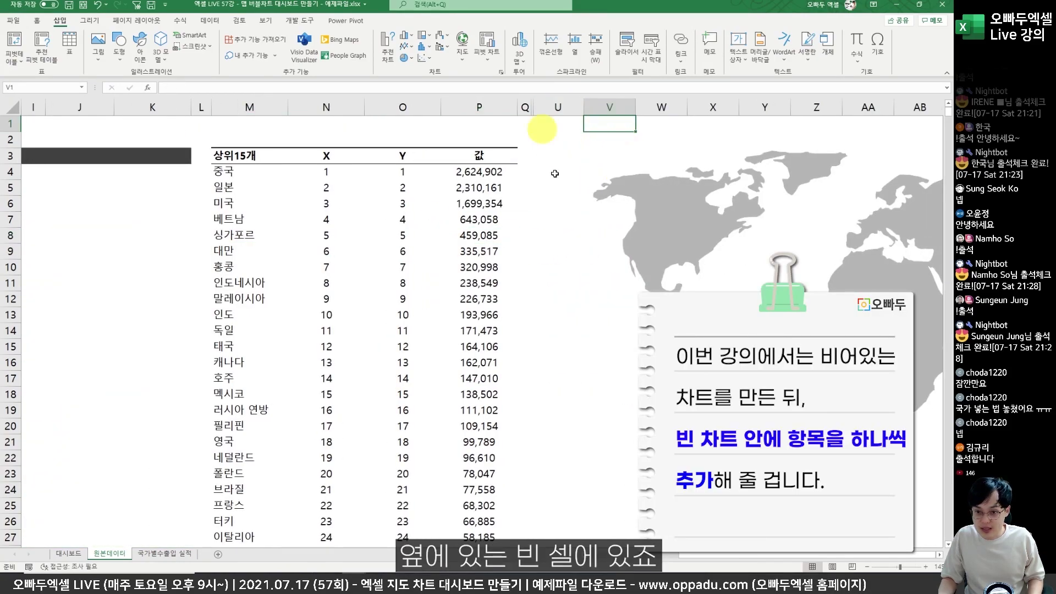
pyautogui.click(650, 144)
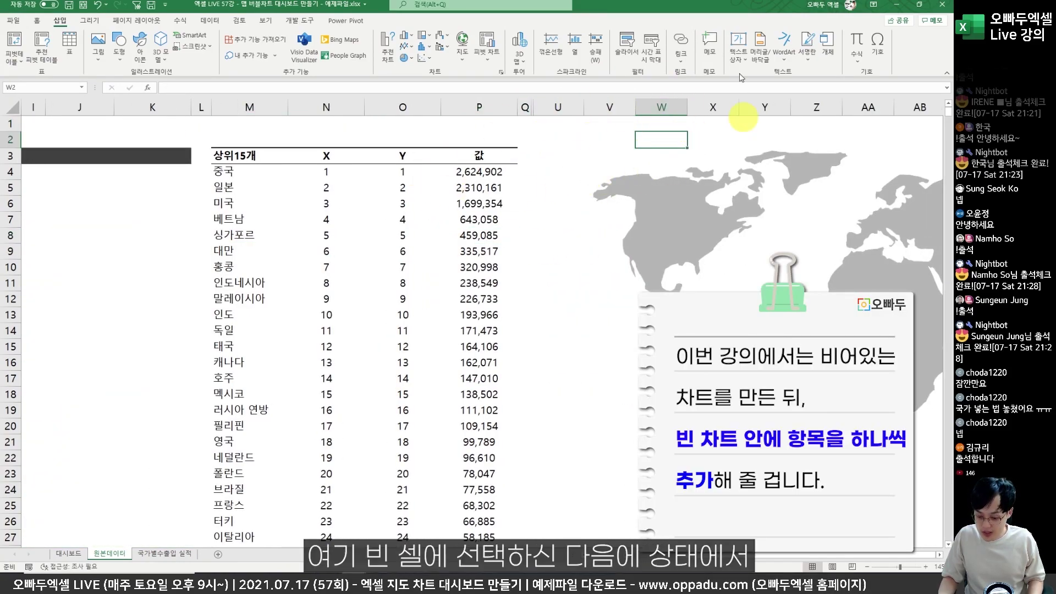
pyautogui.click(681, 127)
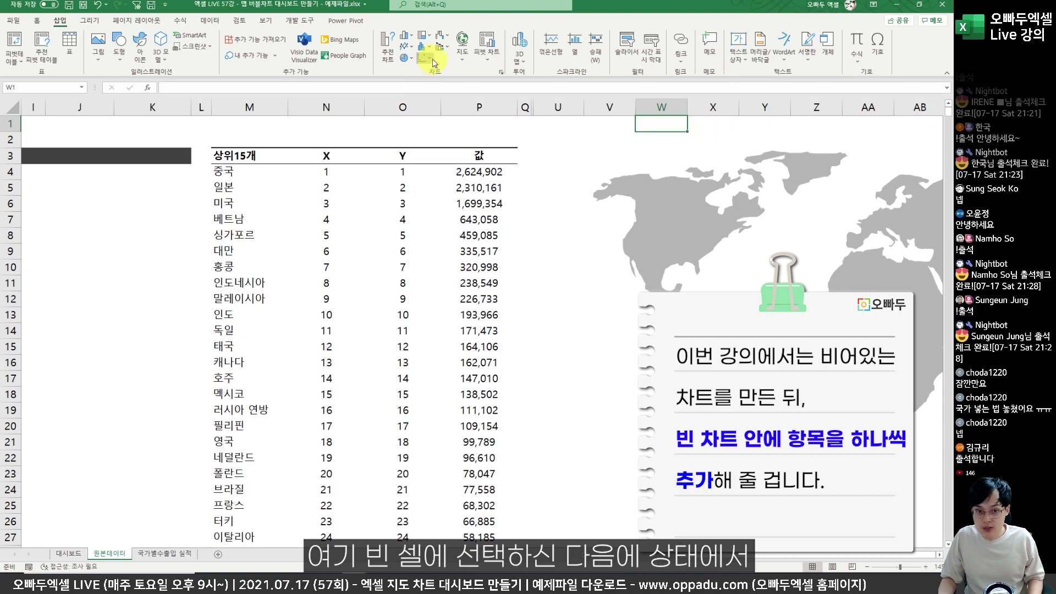
# Insert an empty bubble chart and place it beside the data table, over the western part of the world map.
pyautogui.click(435, 62)
pyautogui.click(433, 164)
pyautogui.moveTo(420, 235); pyautogui.dragTo(665, 186)
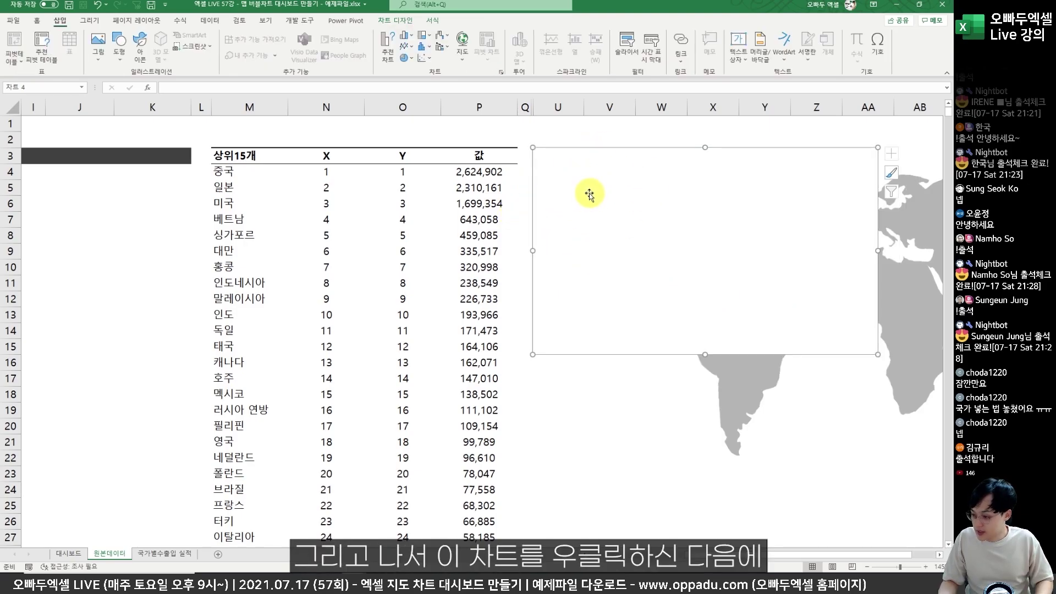
# Add a new series to the chart's data source and set its name to the country range M4:M38, excluding the header.
pyautogui.rightClick(589, 193)
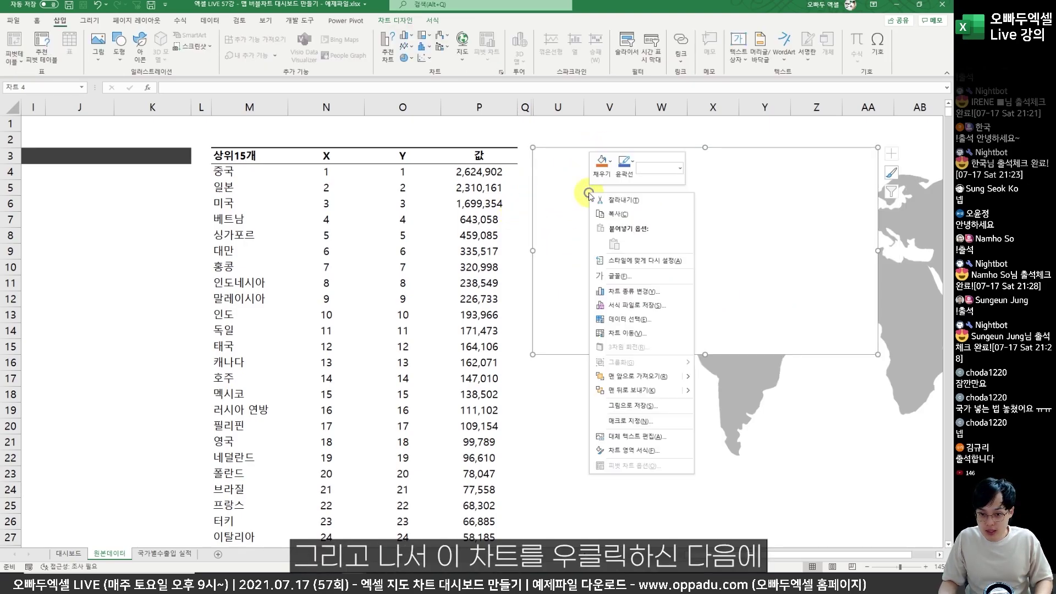
pyautogui.click(626, 320)
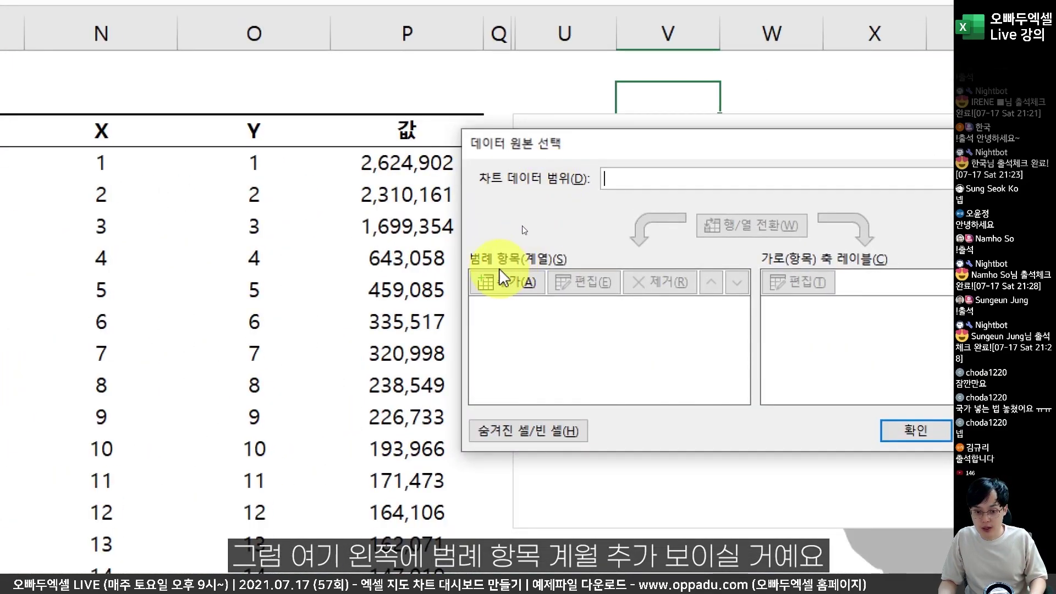
pyautogui.moveTo(482, 278); pyautogui.dragTo(528, 293)
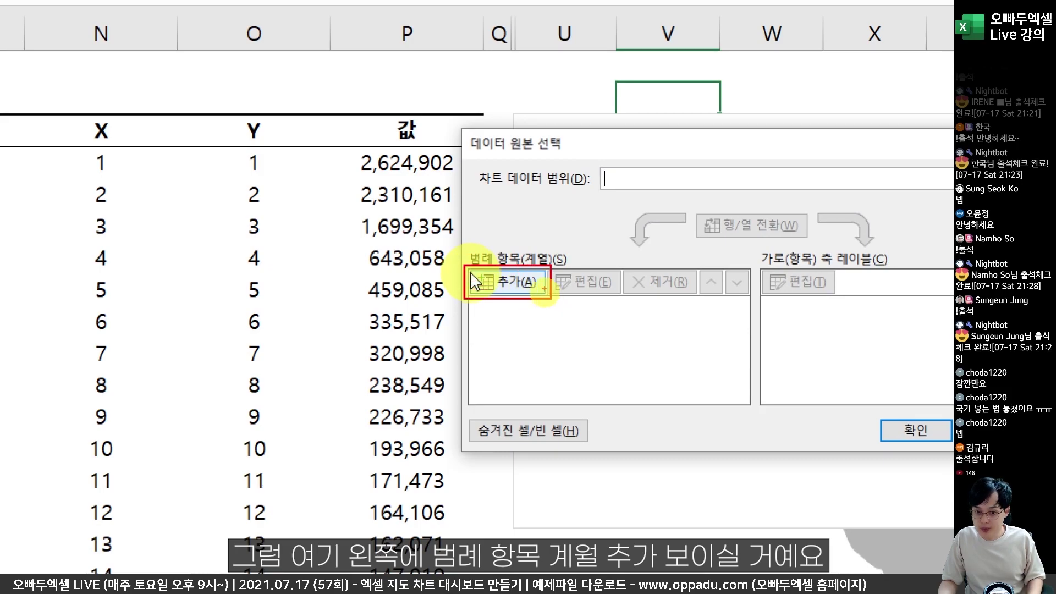
pyautogui.click(483, 282)
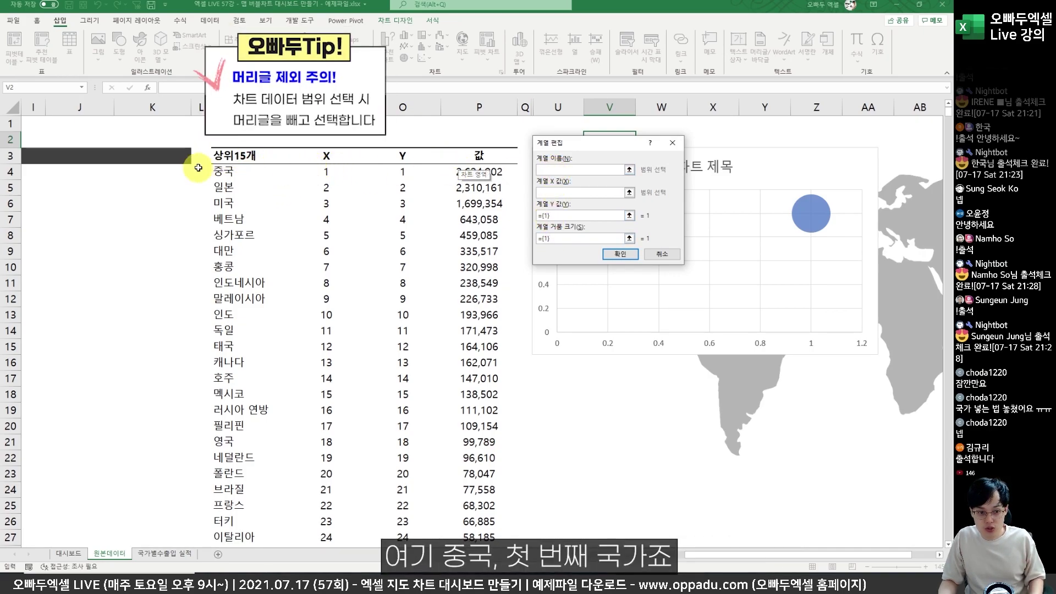
pyautogui.moveTo(231, 173); pyautogui.dragTo(247, 520)
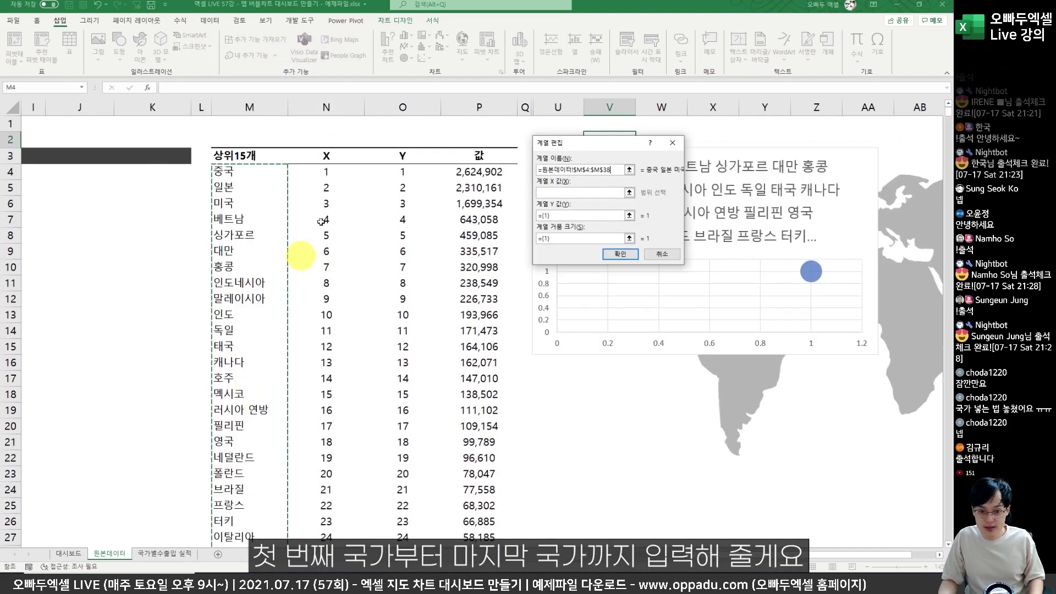
# Set the series X values to N4:N38 and its Y values to O4:O38 on the 원본데이터 sheet.
pyautogui.click(544, 191)
pyautogui.moveTo(328, 172); pyautogui.dragTo(342, 520)
pyautogui.click(559, 215)
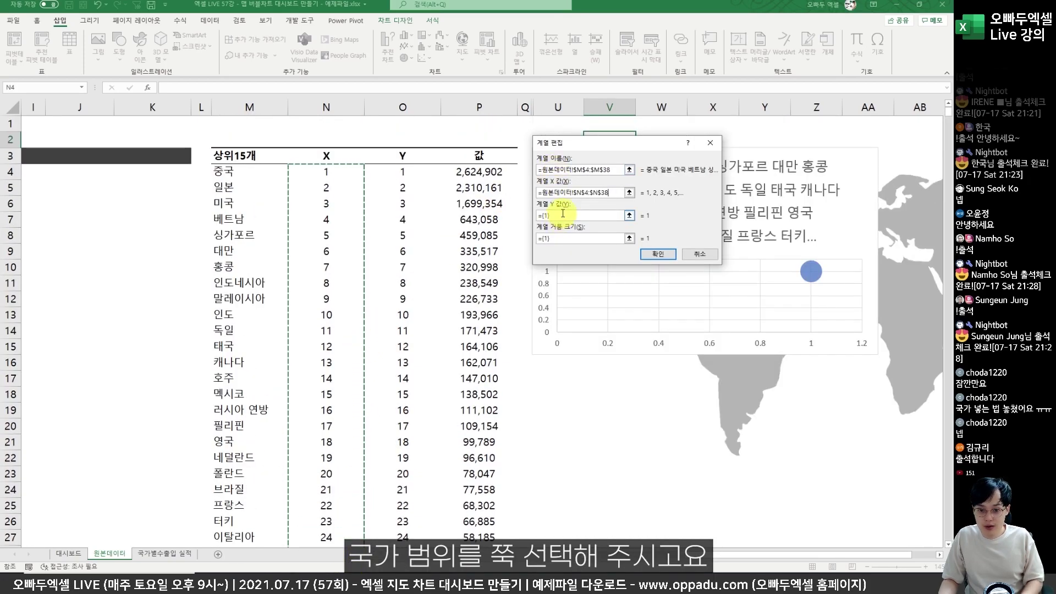
pyautogui.press('BackSpace')
pyautogui.moveTo(403, 176); pyautogui.dragTo(389, 513)
# Set the series bubble size to the value range P4:P38 and accept the chart's data source.
pyautogui.click(554, 240)
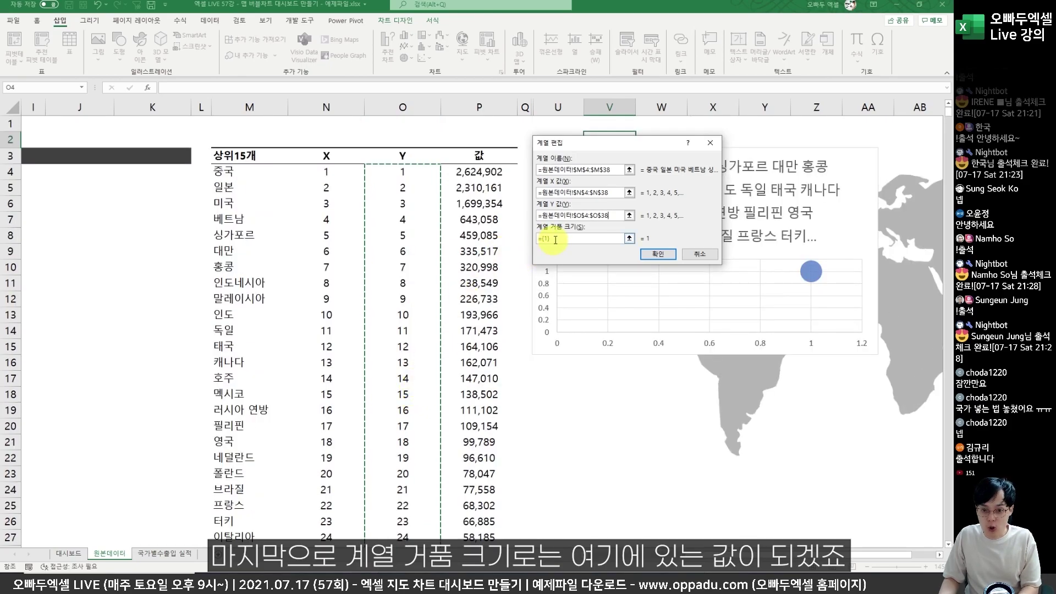
pyautogui.moveTo(468, 170); pyautogui.dragTo(443, 416)
pyautogui.moveTo(616, 238); pyautogui.dragTo(420, 233)
pyautogui.press('BackSpace')
pyautogui.click(471, 173)
pyautogui.hotkey('ctrl', 'shift', 'Down')
pyautogui.scroll(5, 434, 220)
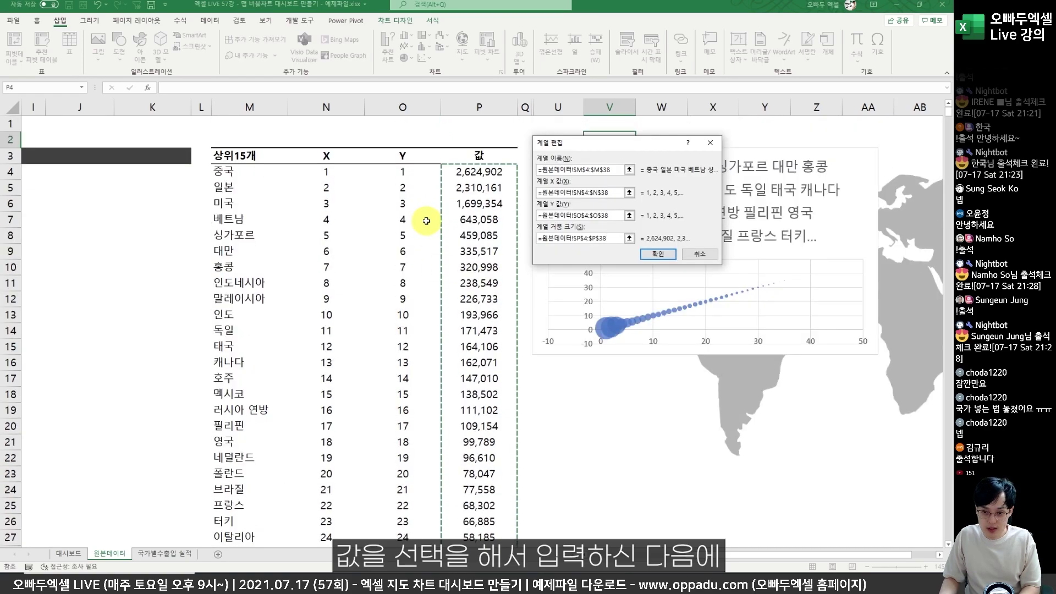
pyautogui.click(658, 255)
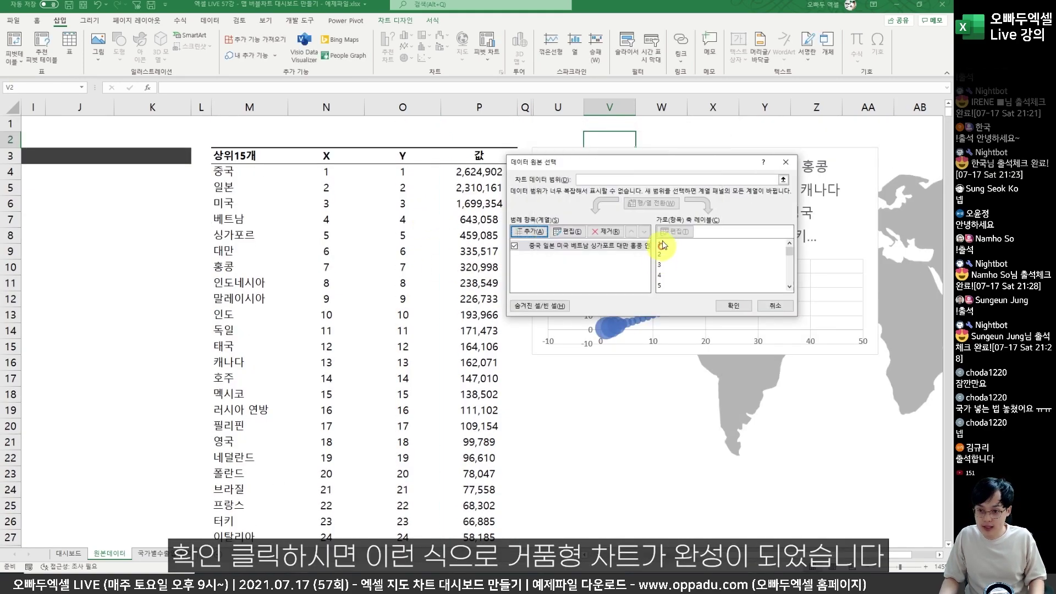
pyautogui.click(716, 304)
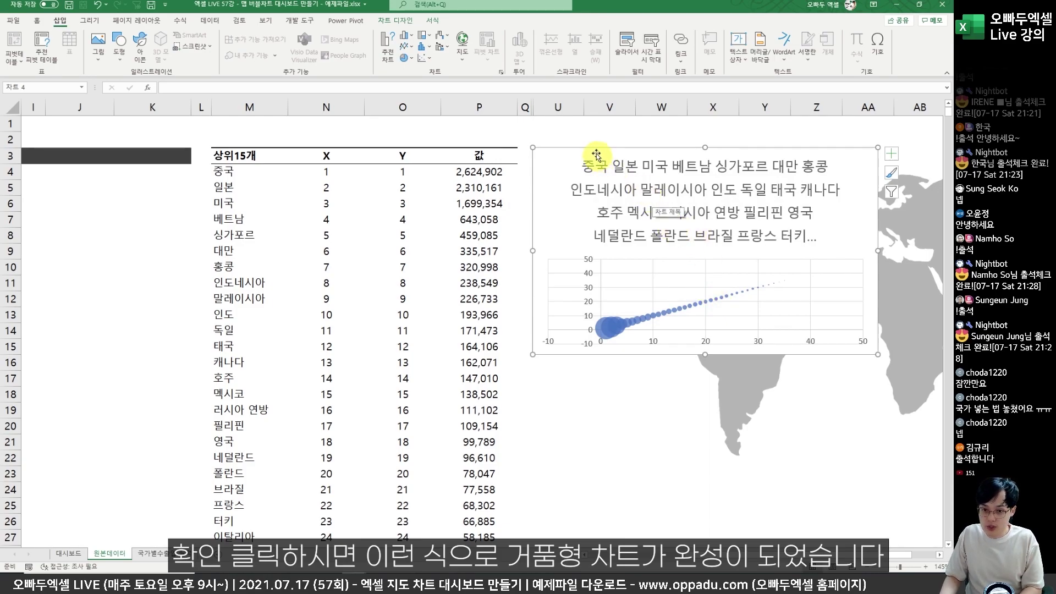
# Move the bubble chart over the data table, make it taller and slightly narrower, and delete the chart title.
pyautogui.moveTo(594, 149); pyautogui.dragTo(349, 242)
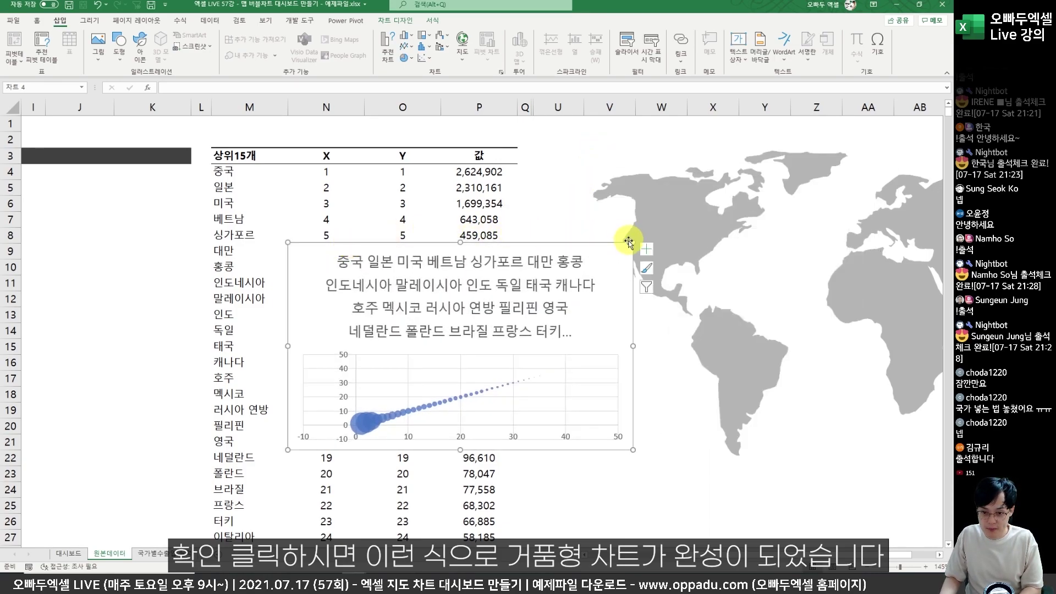
pyautogui.moveTo(632, 240); pyautogui.dragTo(610, 163)
pyautogui.click(432, 234)
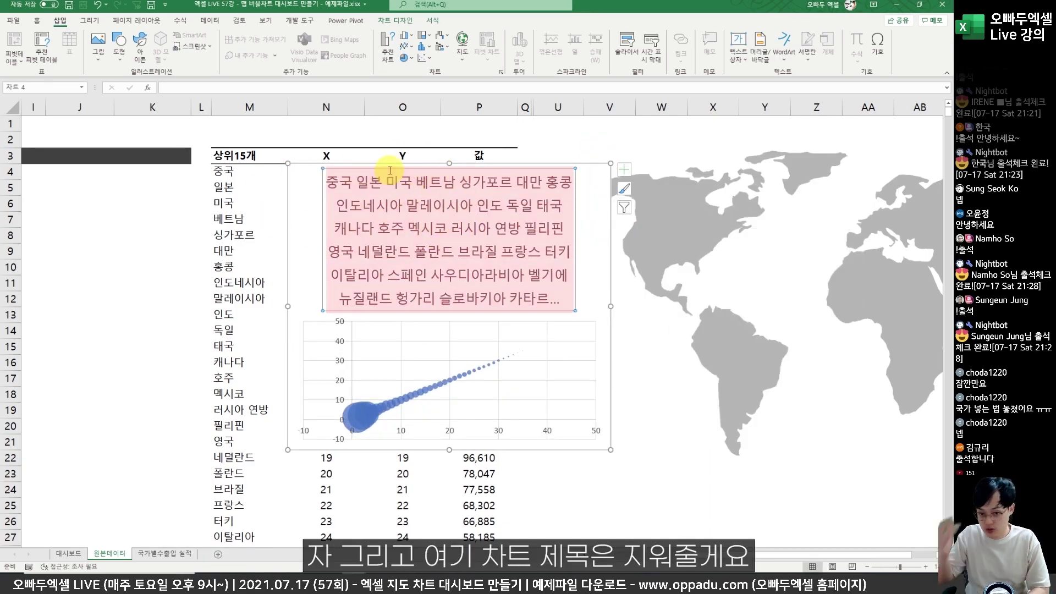
pyautogui.press('Delete')
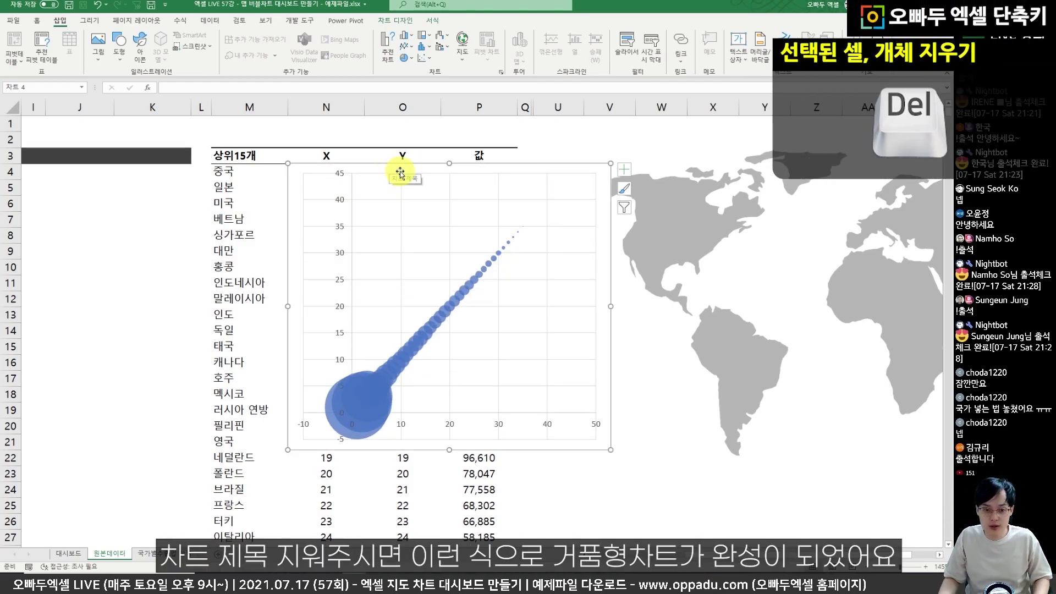
# Move the bubble chart back onto the world map, over the Americas, starting at column U.
pyautogui.moveTo(400, 168); pyautogui.dragTo(649, 144)
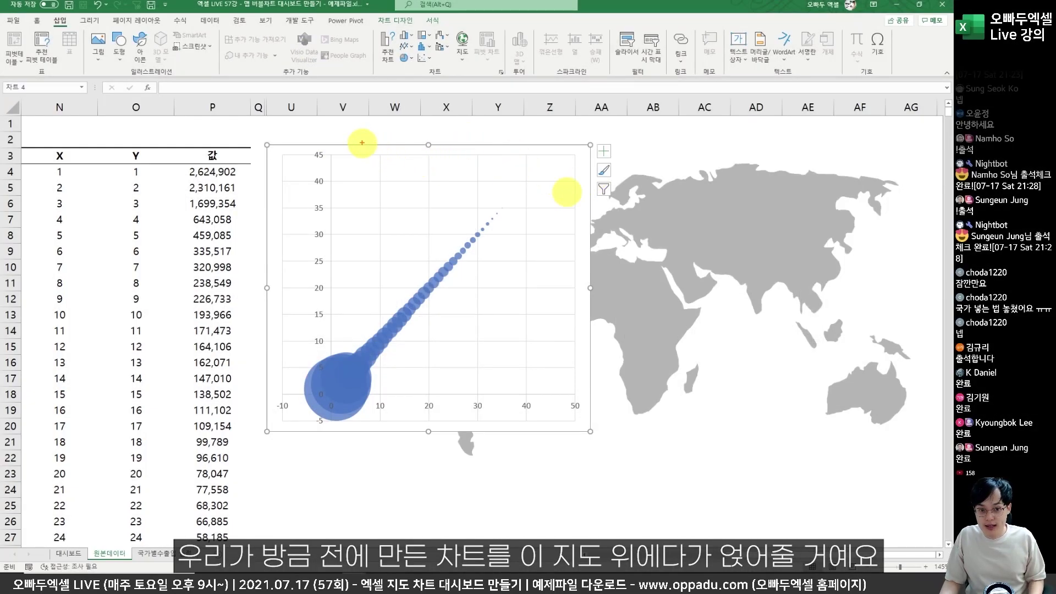
pyautogui.moveTo(349, 140)
pyautogui.mouseDown()
pyautogui.moveTo(676, 372)
pyautogui.moveTo(937, 474)
pyautogui.mouseUp()
pyautogui.press('Escape')
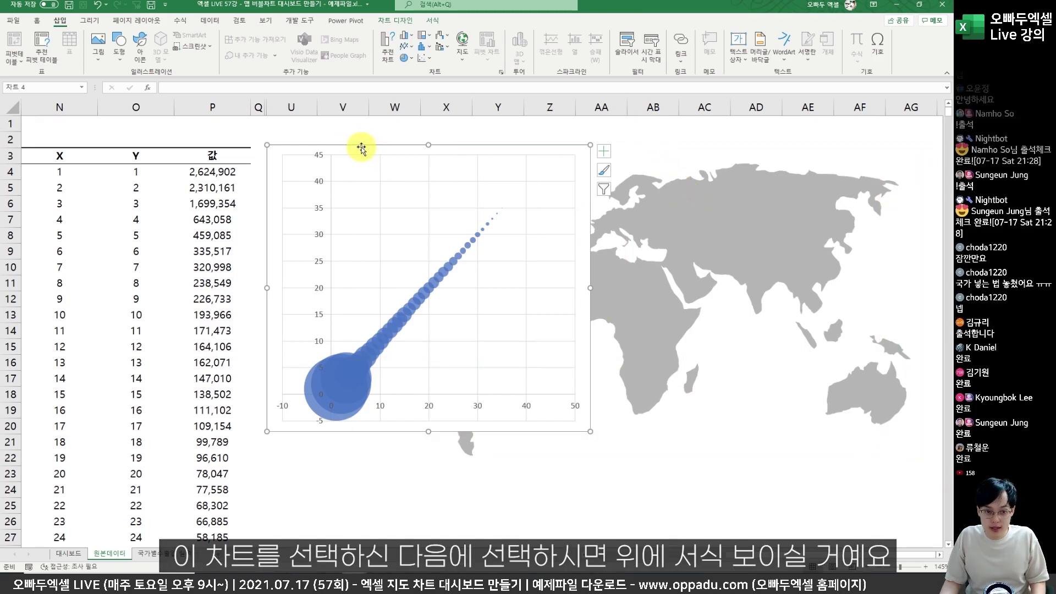
# Set the chart area's shape fill to 채우기 없음 and its outline to 윤곽선 없음.
pyautogui.click(431, 23)
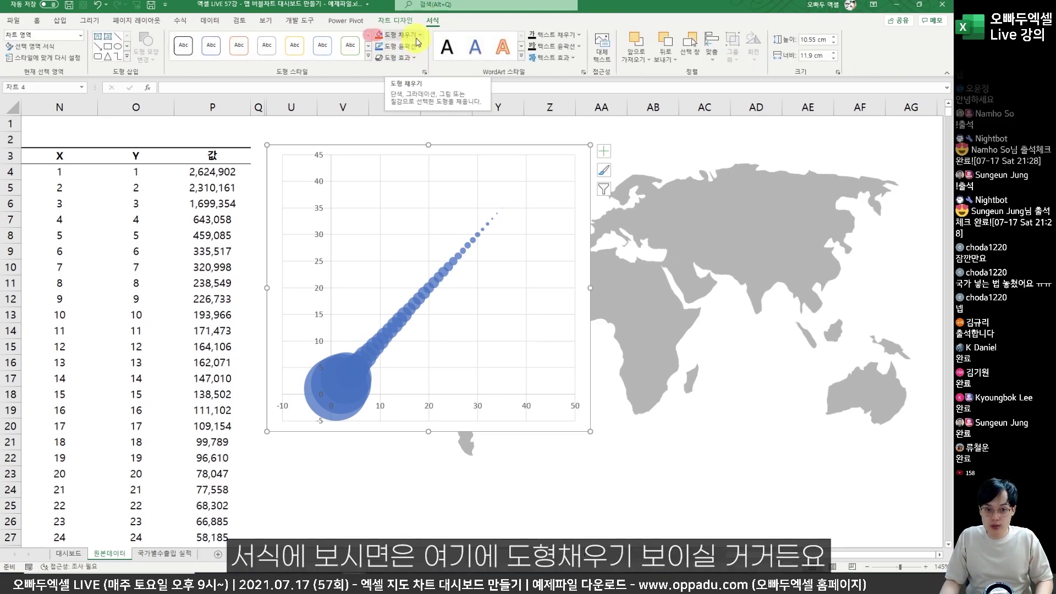
pyautogui.click(419, 35)
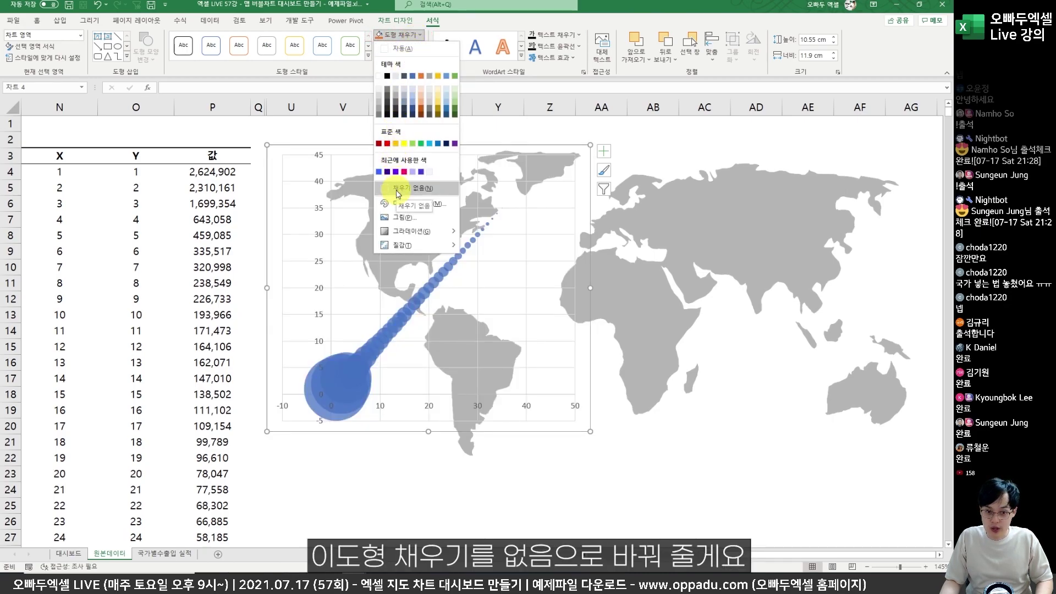
pyautogui.click(398, 190)
pyautogui.click(400, 46)
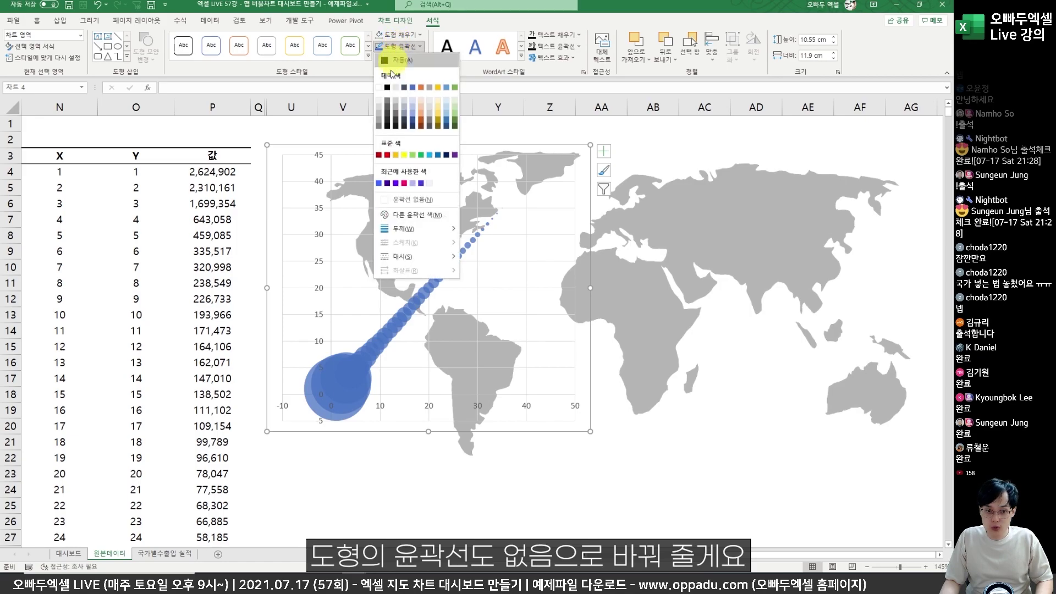
pyautogui.click(386, 198)
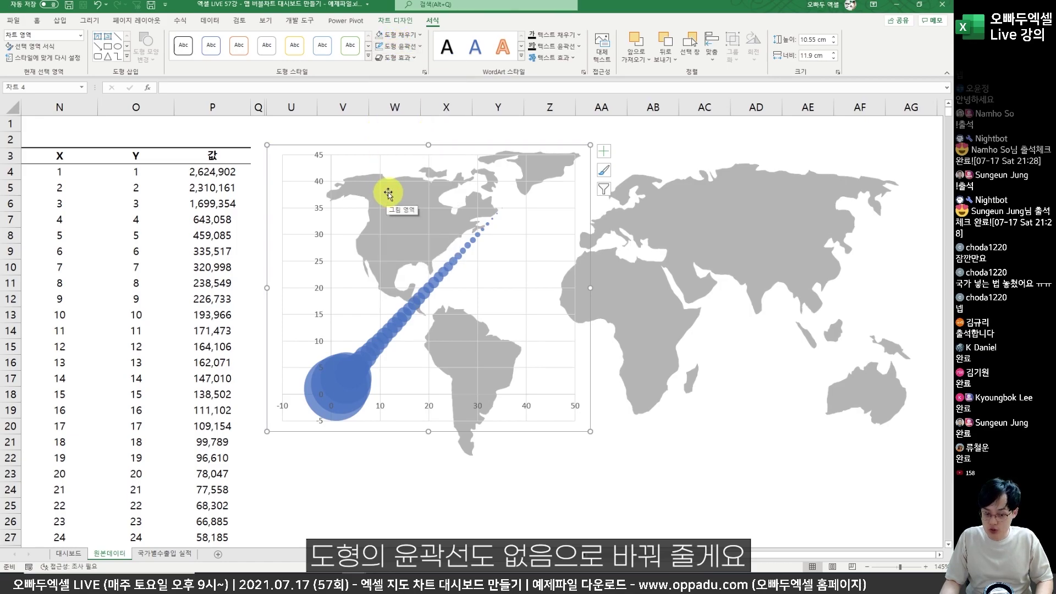
# Nudge the world map picture slightly up and right, and give it a black picture border.
pyautogui.click(667, 207)
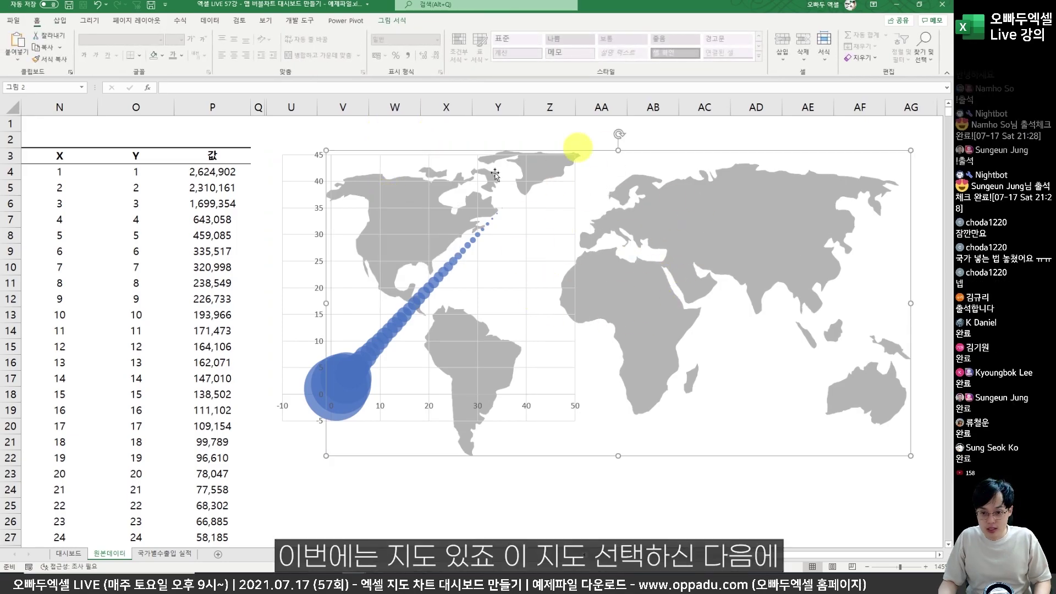
pyautogui.moveTo(701, 317); pyautogui.dragTo(710, 309)
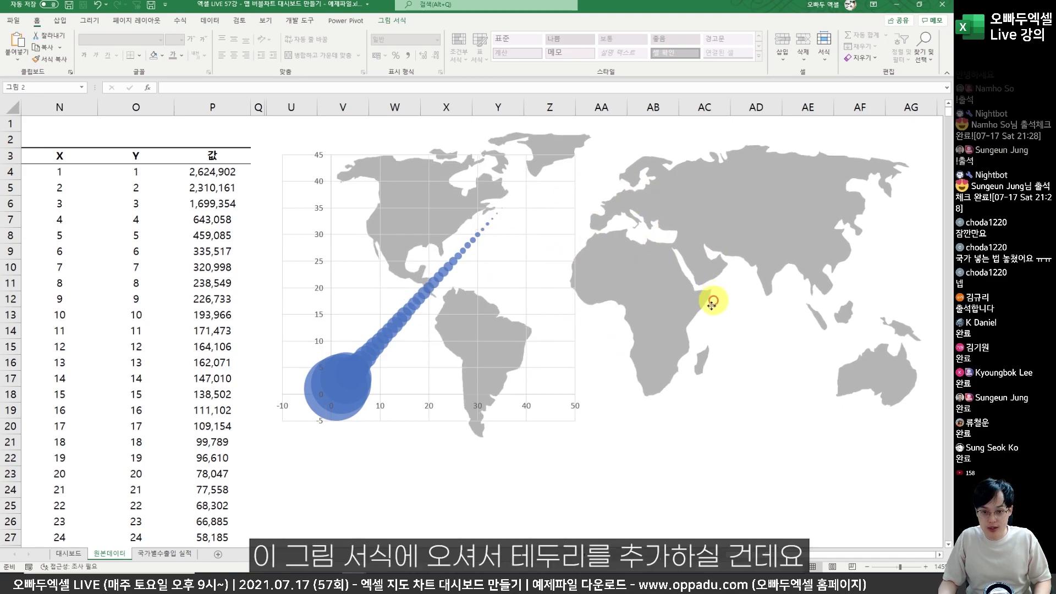
pyautogui.click(400, 21)
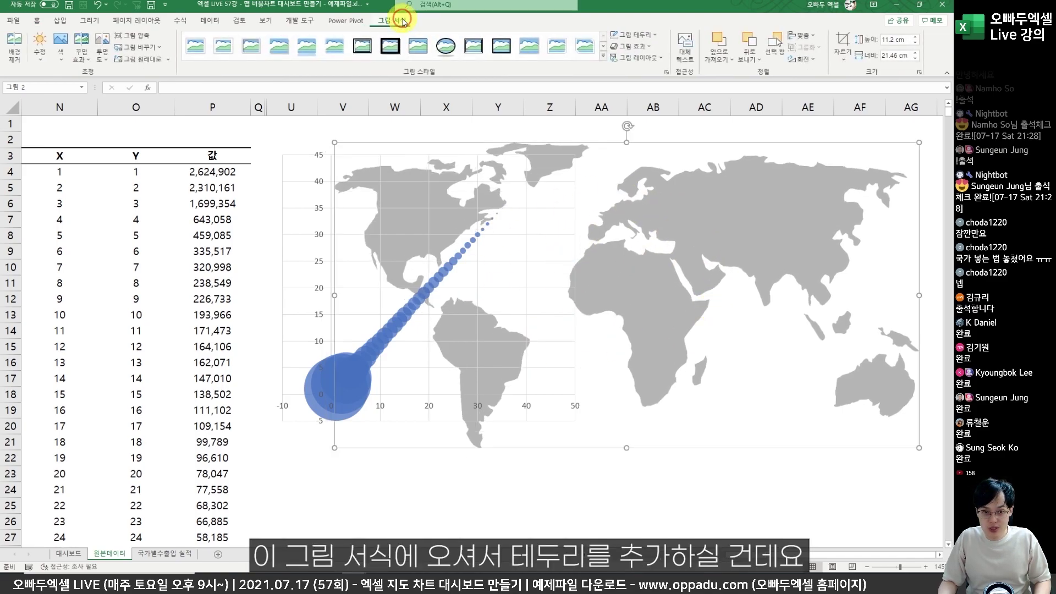
pyautogui.click(646, 37)
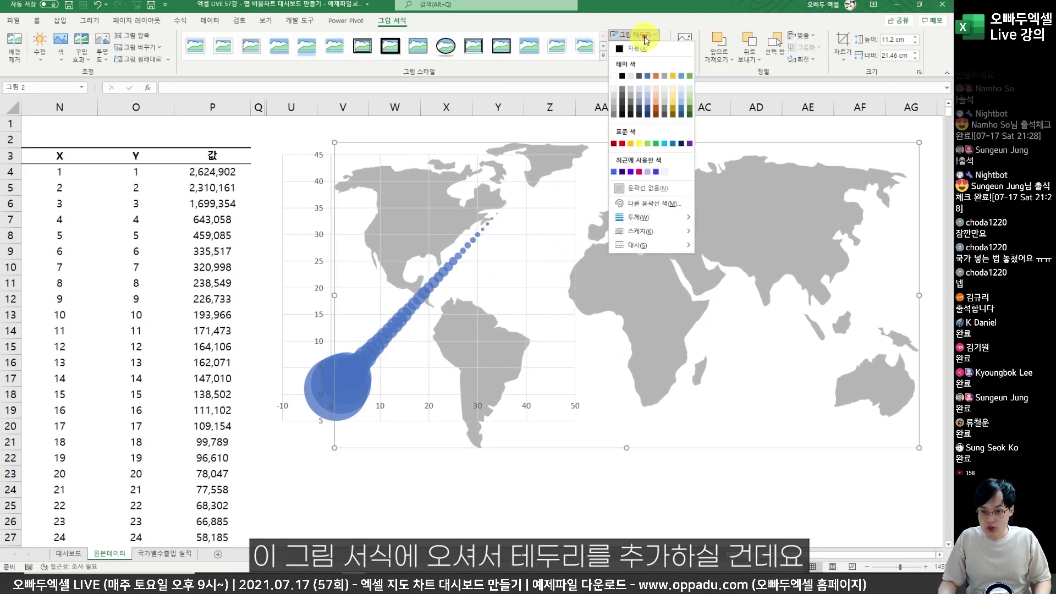
pyautogui.click(623, 105)
pyautogui.moveTo(290, 142); pyautogui.dragTo(182, 155)
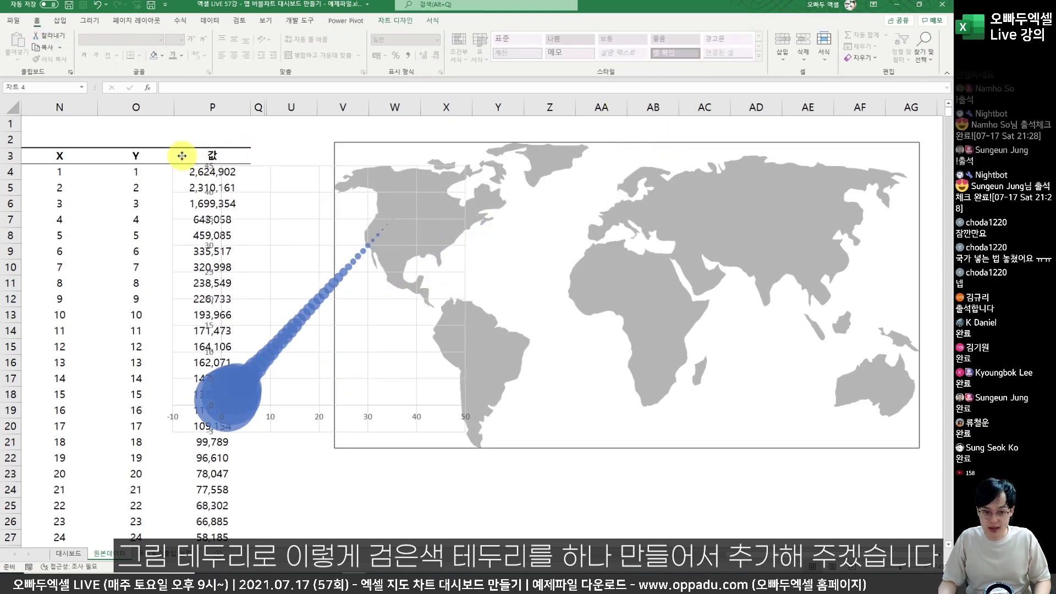
pyautogui.moveTo(182, 155); pyautogui.dragTo(286, 147)
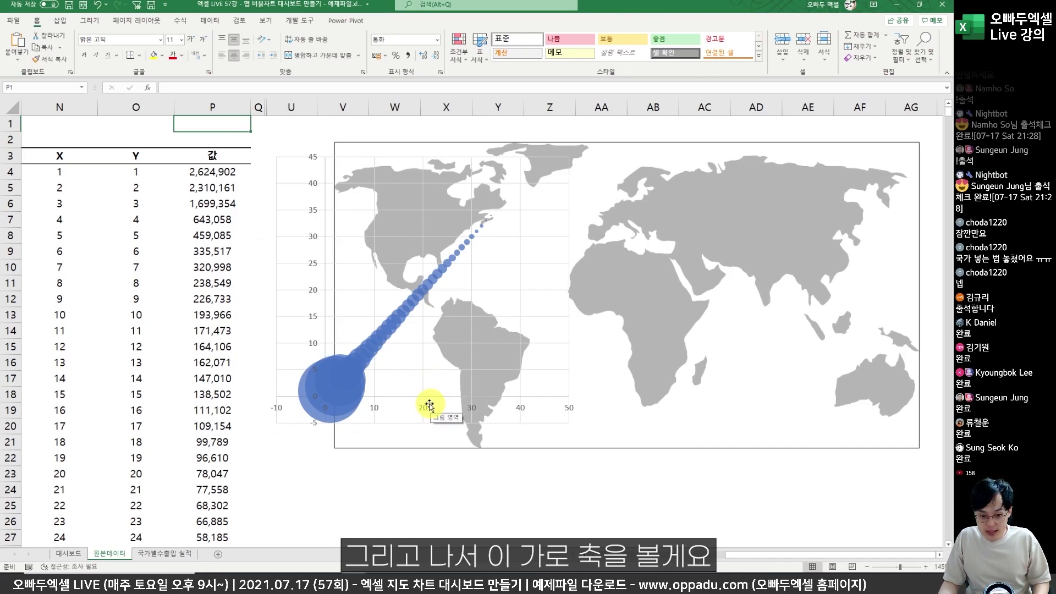
# Set the bubble chart's horizontal axis bounds to minimum 0 and maximum 100, with a major unit of 5.
pyautogui.click(432, 407)
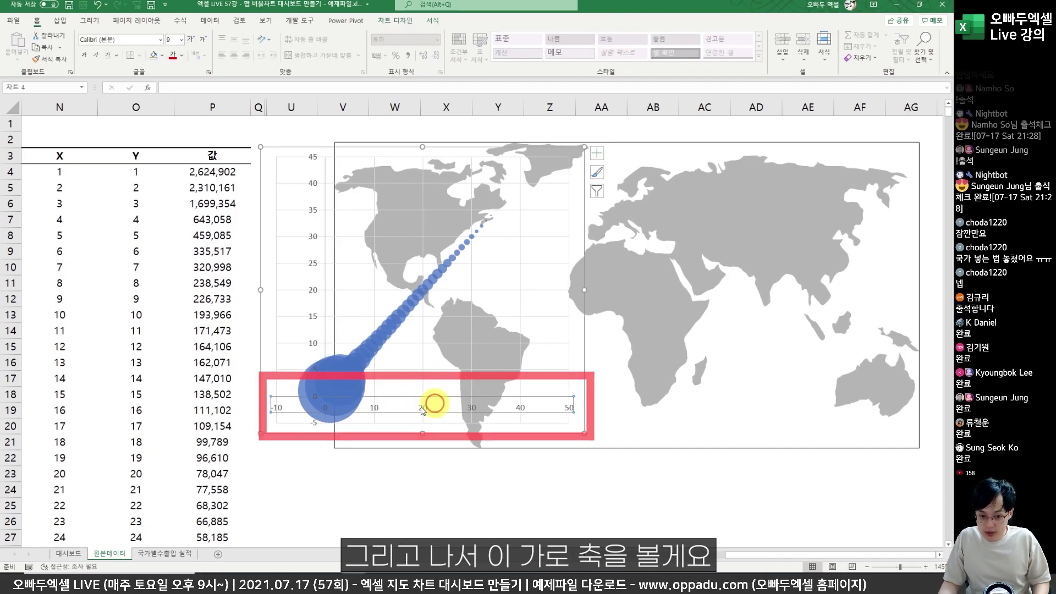
pyautogui.rightClick(475, 412)
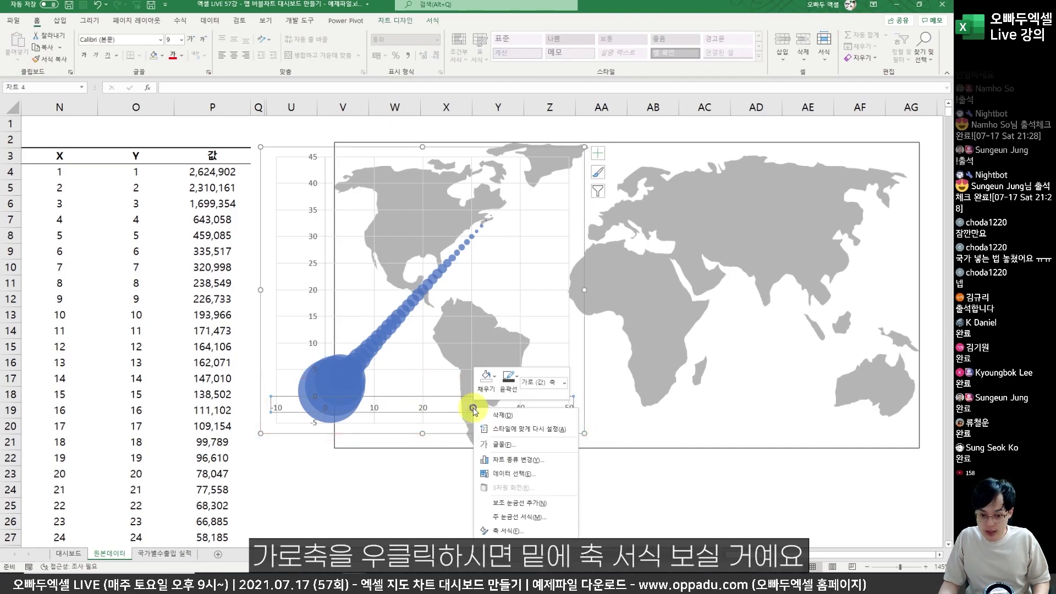
pyautogui.click(505, 532)
pyautogui.moveTo(702, 400); pyautogui.dragTo(733, 483)
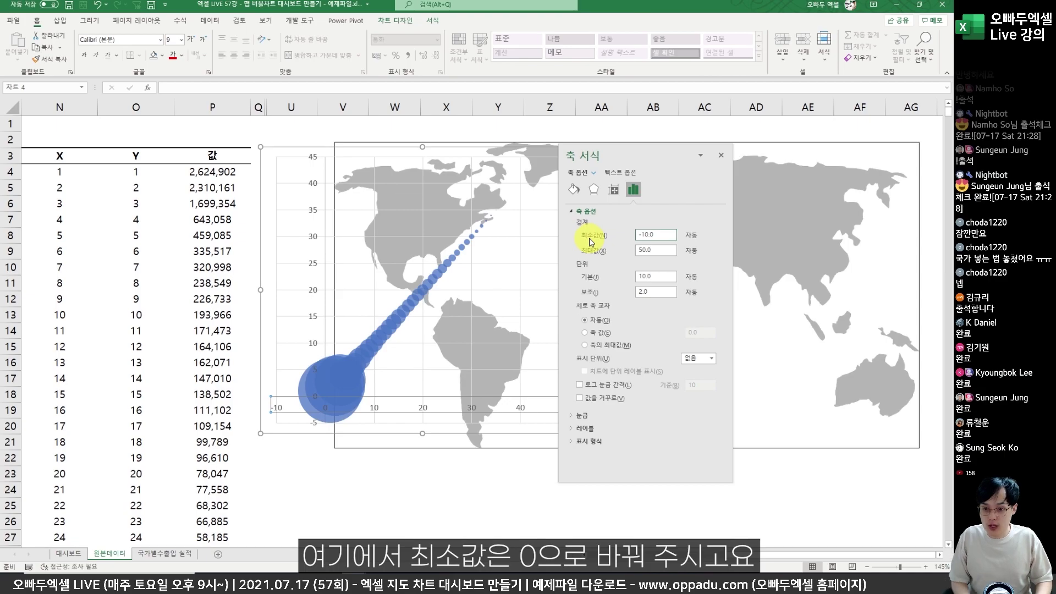
pyautogui.press('Delete')
pyautogui.press('Delete')
pyautogui.press('Delete')
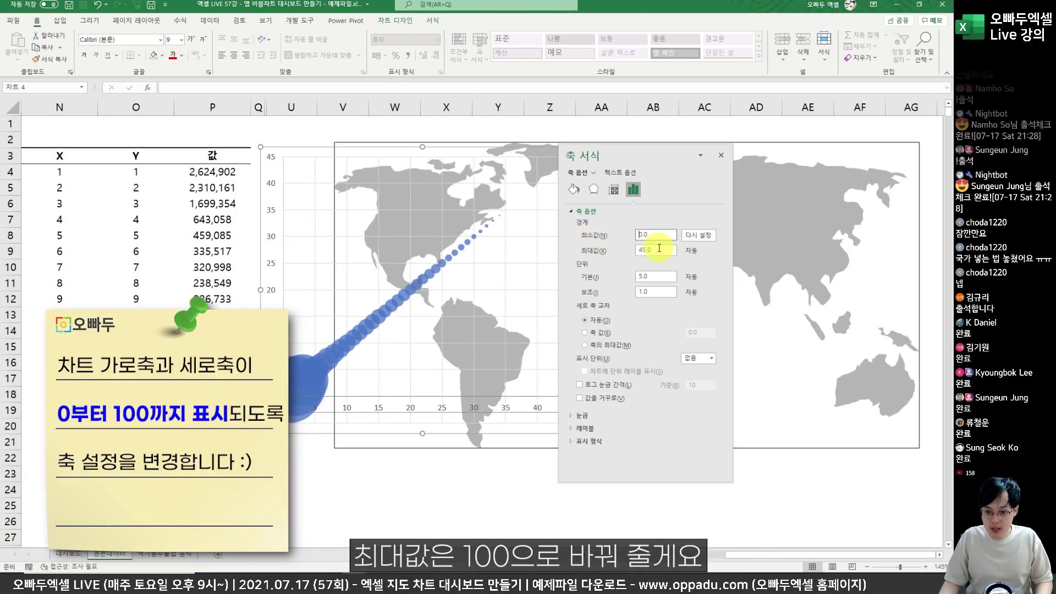
pyautogui.write('100')
pyautogui.press('Return')
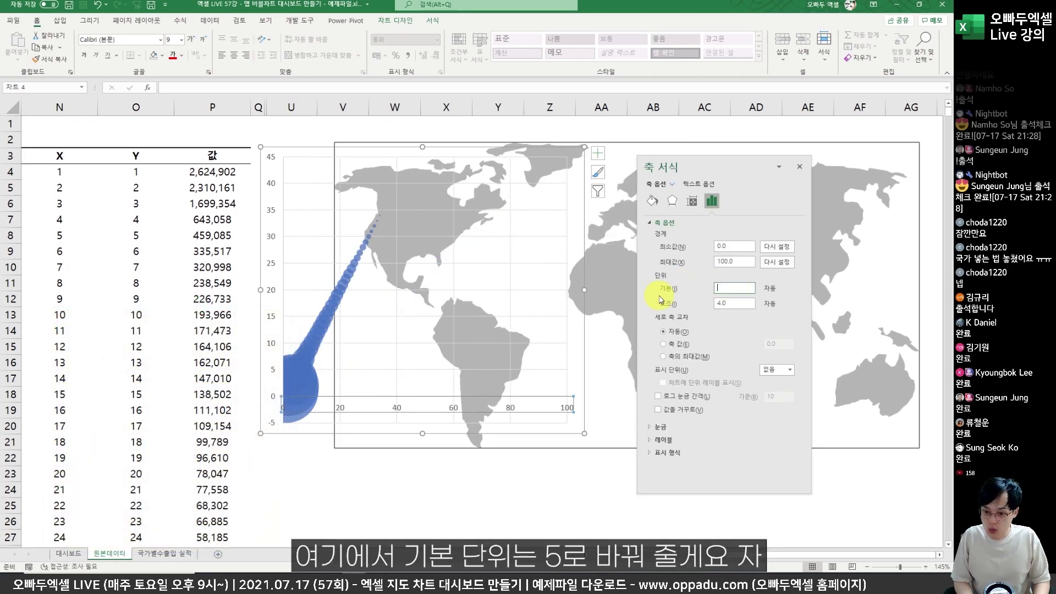
pyautogui.press('Return')
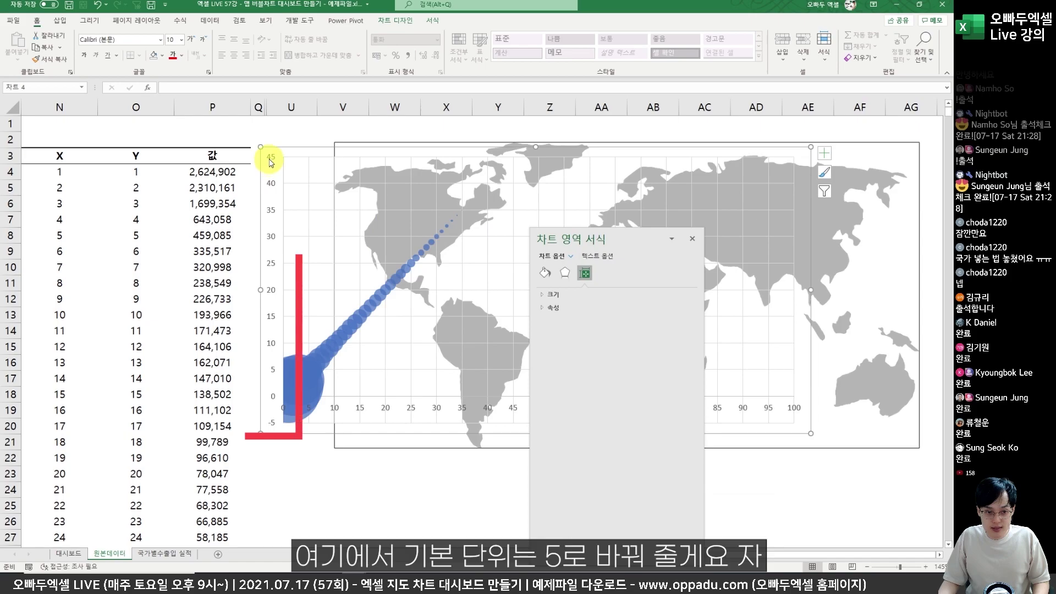
# Set the bubble chart's vertical axis bounds to minimum 0 and maximum 100, with a major unit of 5.
pyautogui.click(268, 164)
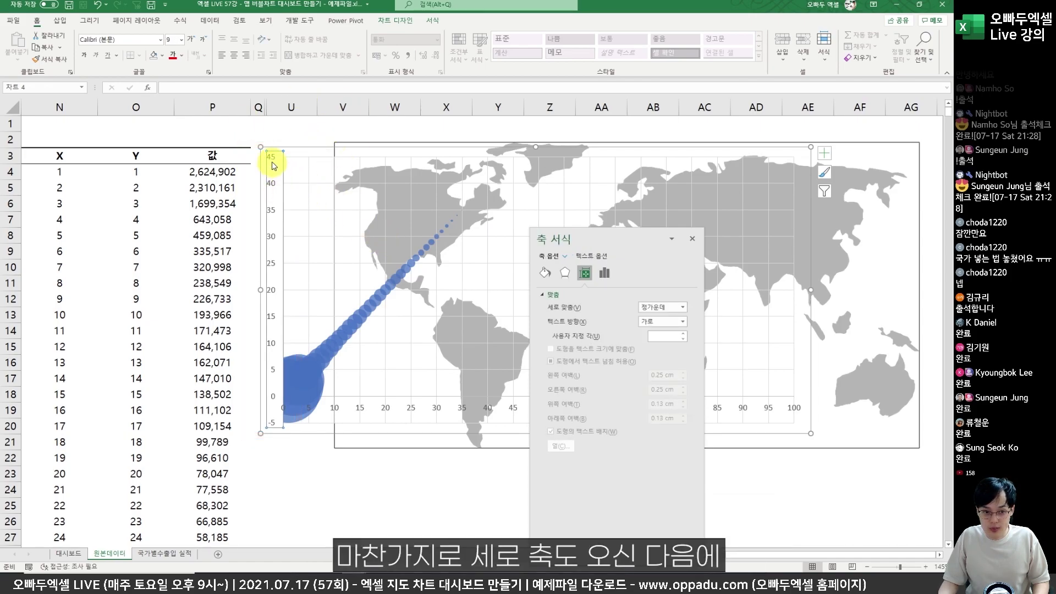
pyautogui.click(604, 273)
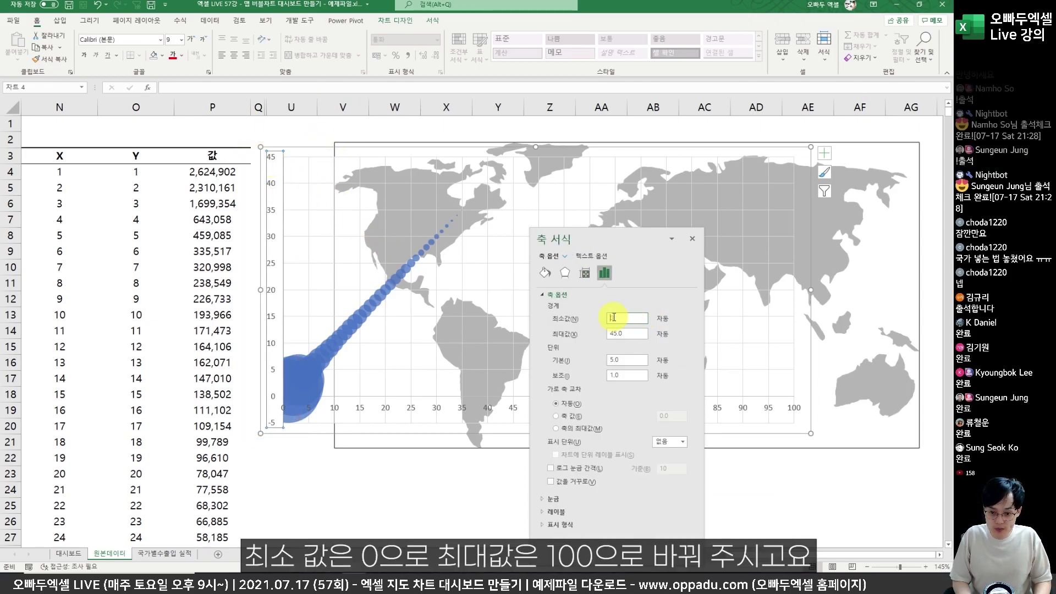
pyautogui.write('0')
pyautogui.press('Return')
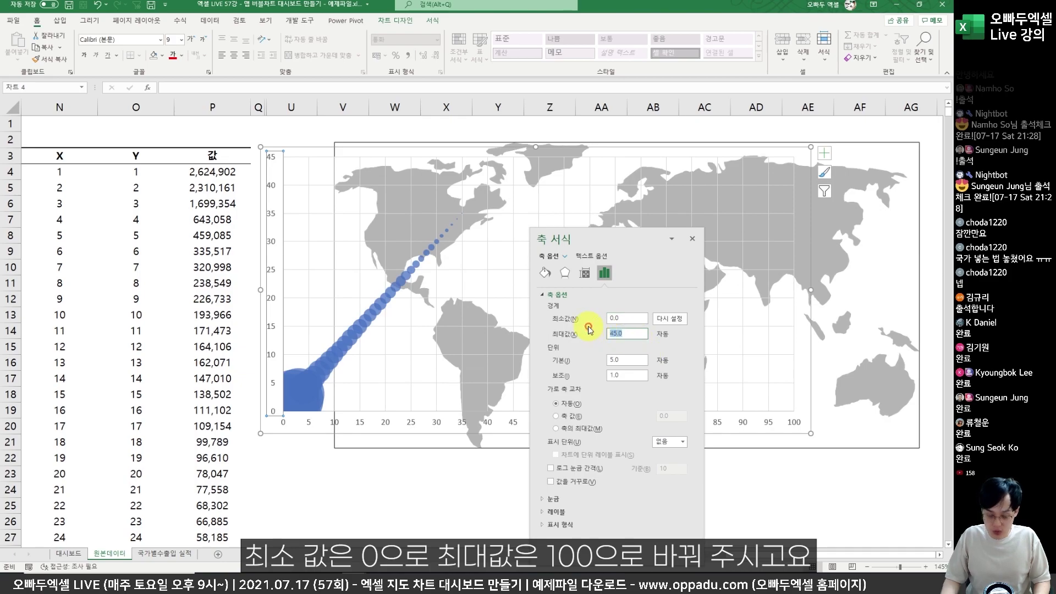
pyautogui.click(564, 361)
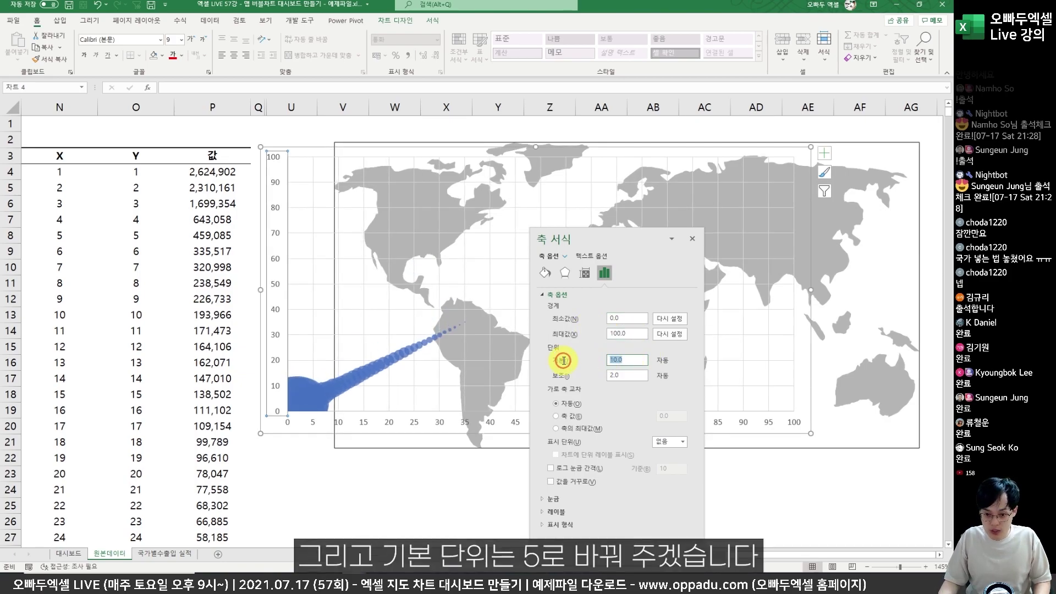
pyautogui.write('5')
pyautogui.press('Return')
# Move and enlarge the bubble chart so its plot area matches the black border of the world map exactly.
pyautogui.moveTo(558, 239); pyautogui.dragTo(107, 170)
pyautogui.click(273, 149)
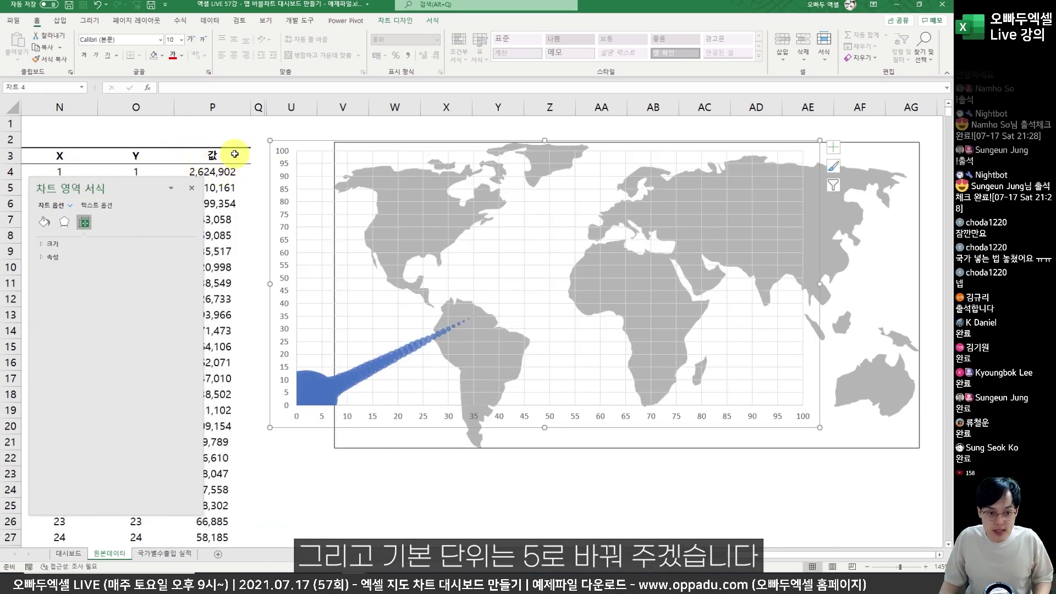
pyautogui.moveTo(299, 143); pyautogui.dragTo(329, 134)
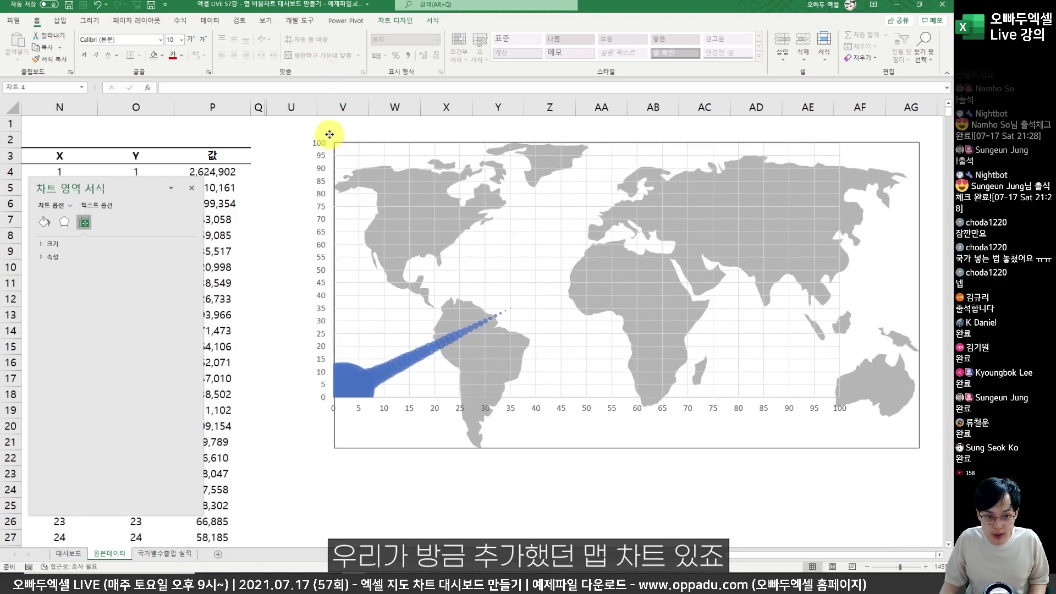
pyautogui.click(330, 135)
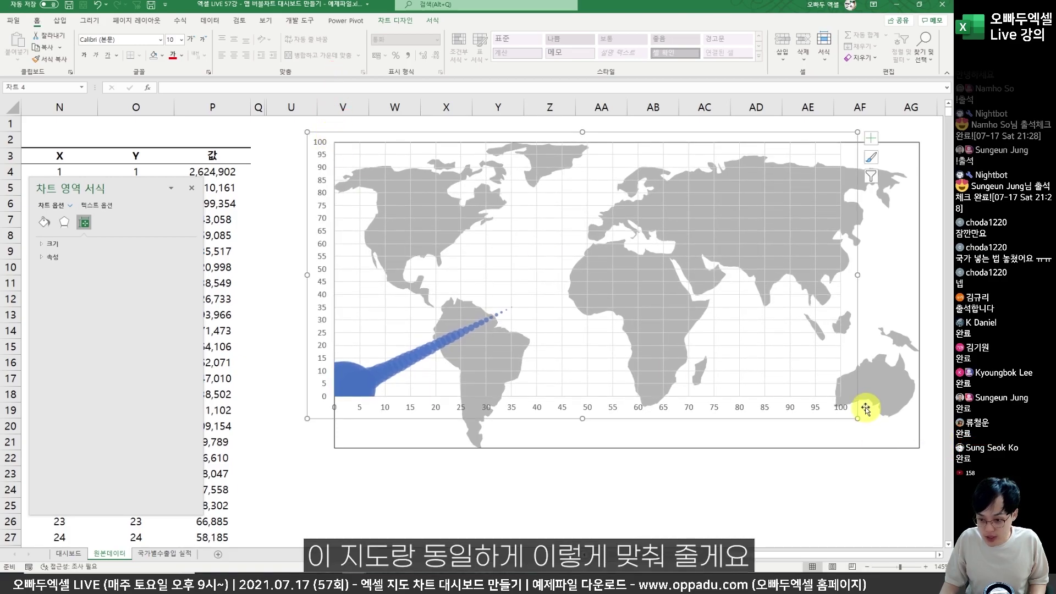
pyautogui.moveTo(858, 417); pyautogui.dragTo(936, 469)
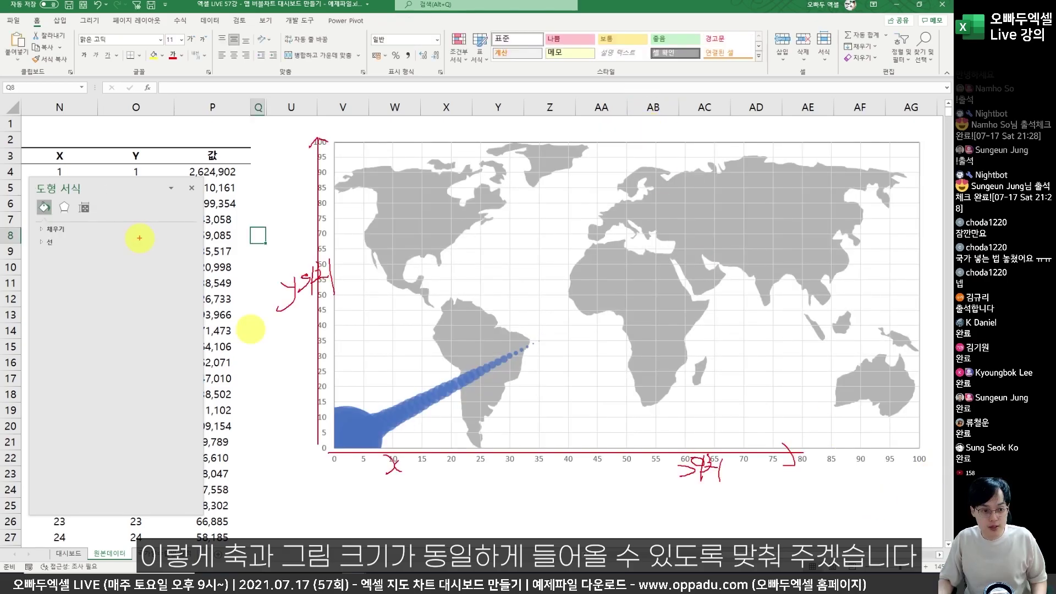
# Clear the on-screen annotations and close the 도형 서식 pane covering the country coordinate table.
pyautogui.press('Escape')
pyautogui.moveTo(41, 189); pyautogui.dragTo(115, 225)
pyautogui.hscroll(-3, 46, 242)
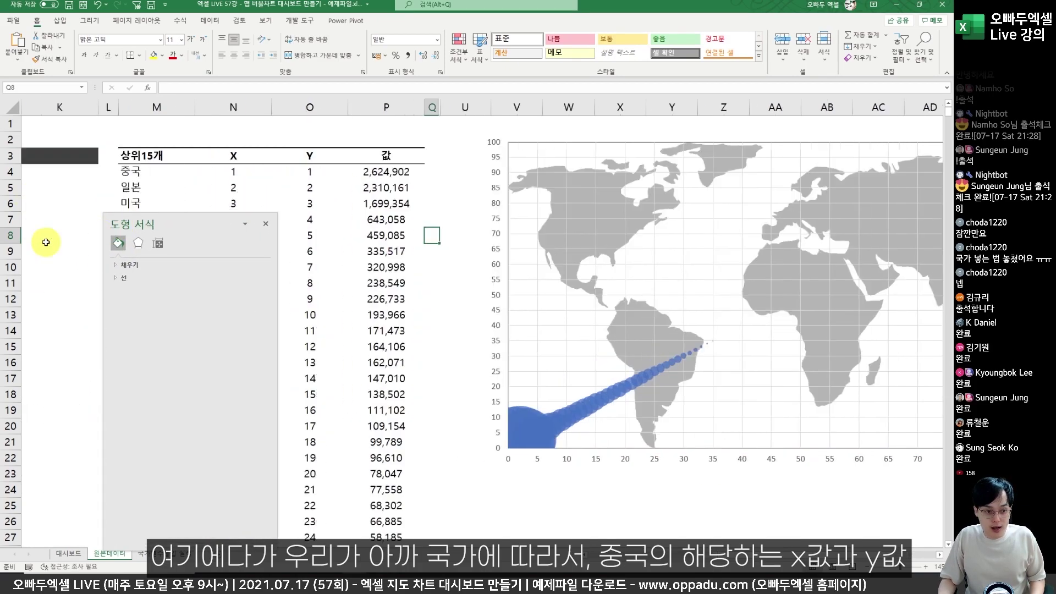
pyautogui.click(264, 225)
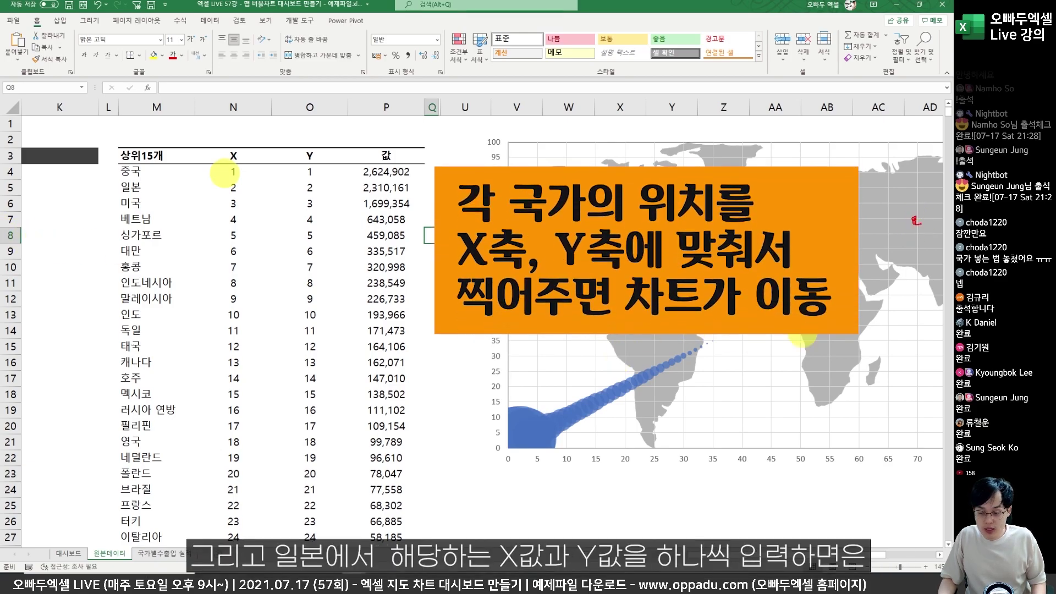
# Trace country positions on the map to both axes to read their X and Y coordinates, including those for 중국.
pyautogui.hscroll(5, 224, 172)
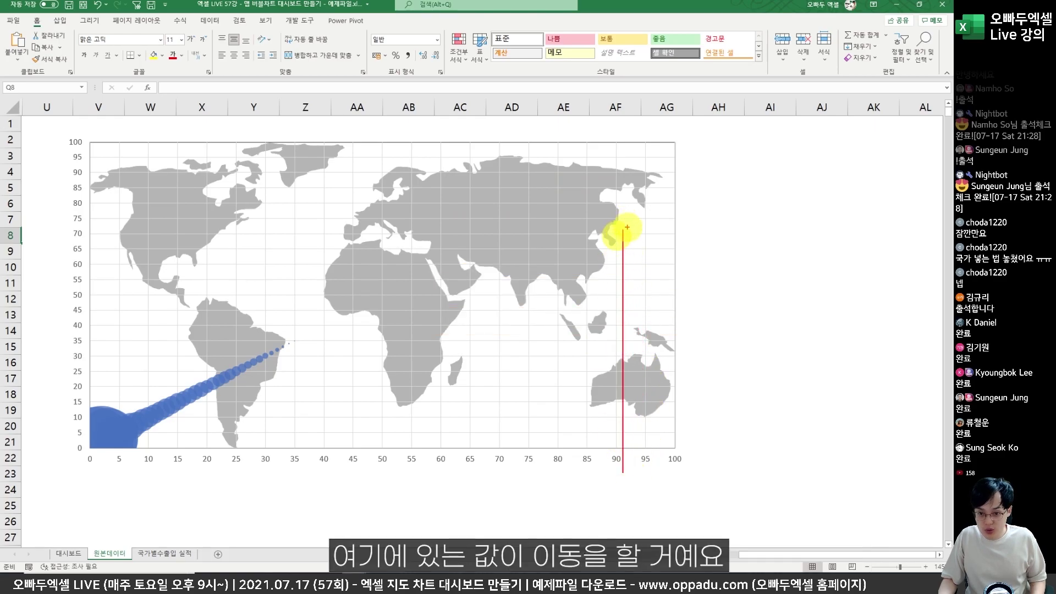
pyautogui.moveTo(611, 232); pyautogui.dragTo(80, 232)
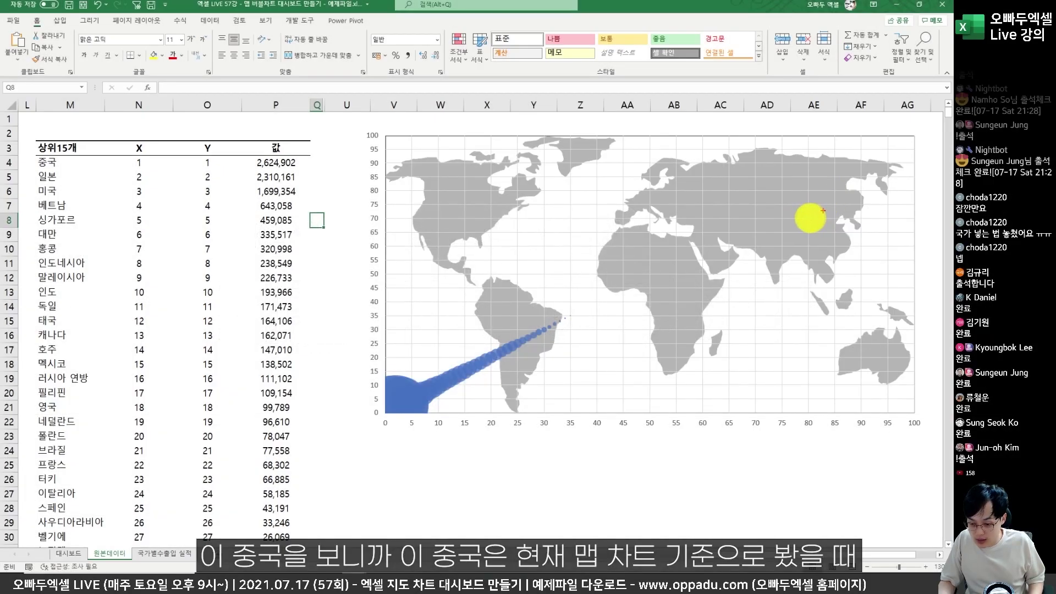
pyautogui.moveTo(817, 202); pyautogui.dragTo(814, 430)
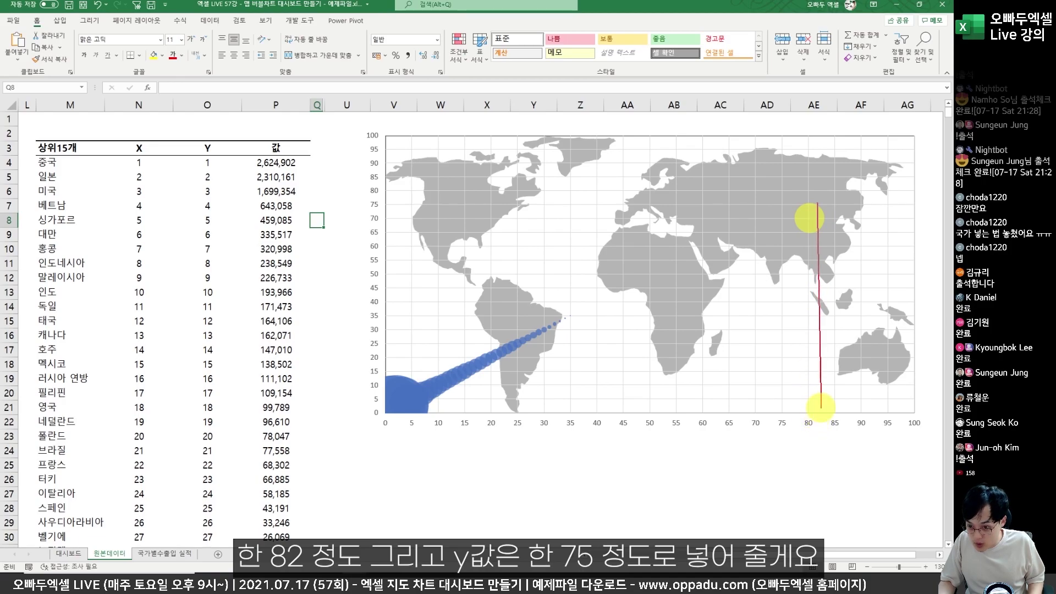
pyautogui.moveTo(819, 204); pyautogui.dragTo(380, 205)
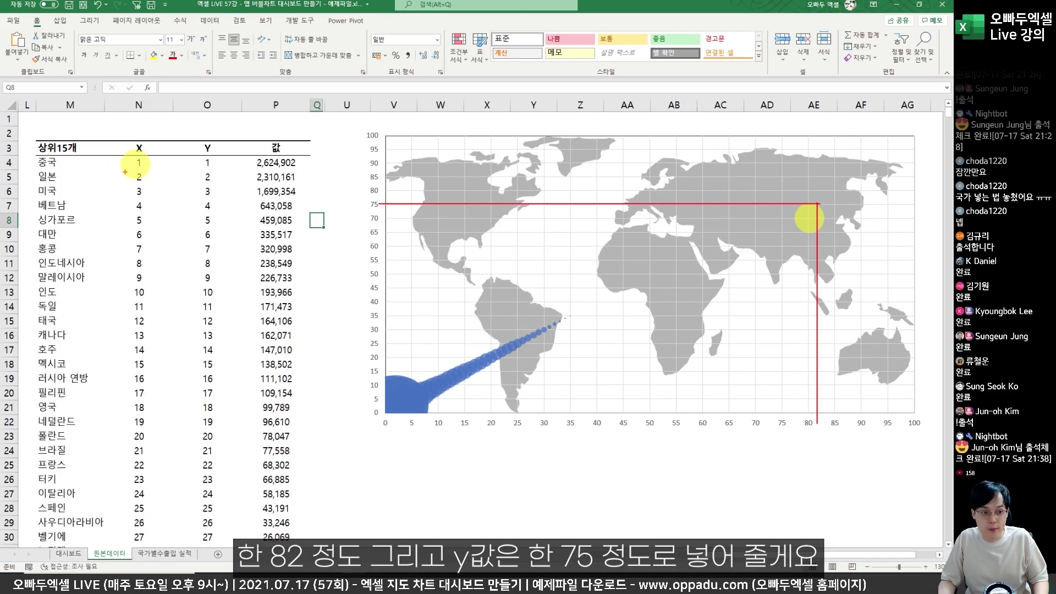
# Set the coordinates of 중국 in row 4 to X 82 and Y 75, and check its bubble's position.
pyautogui.click(147, 161)
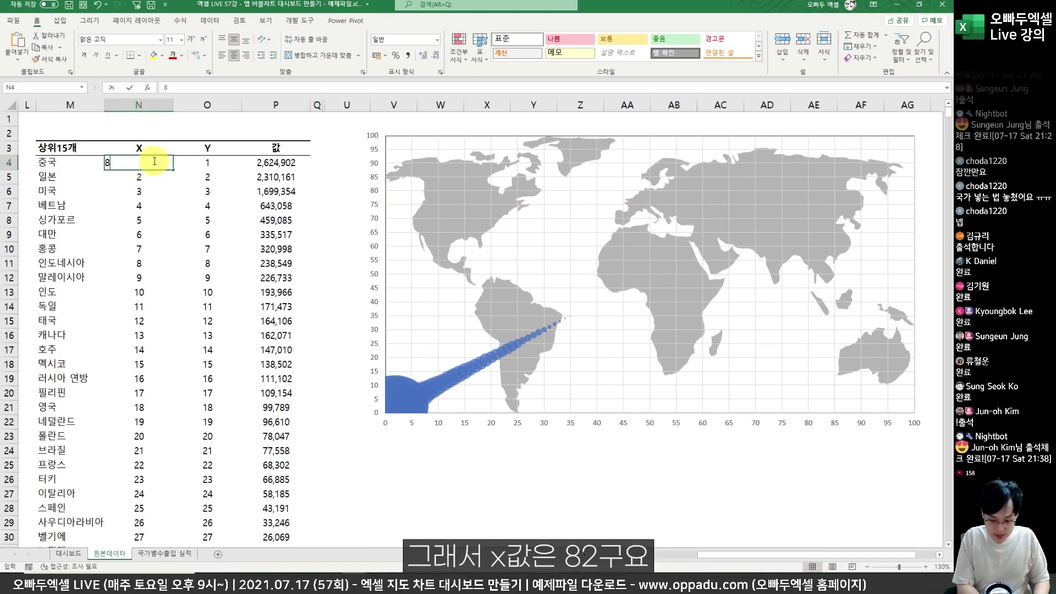
pyautogui.write('82')
pyautogui.press('Tab')
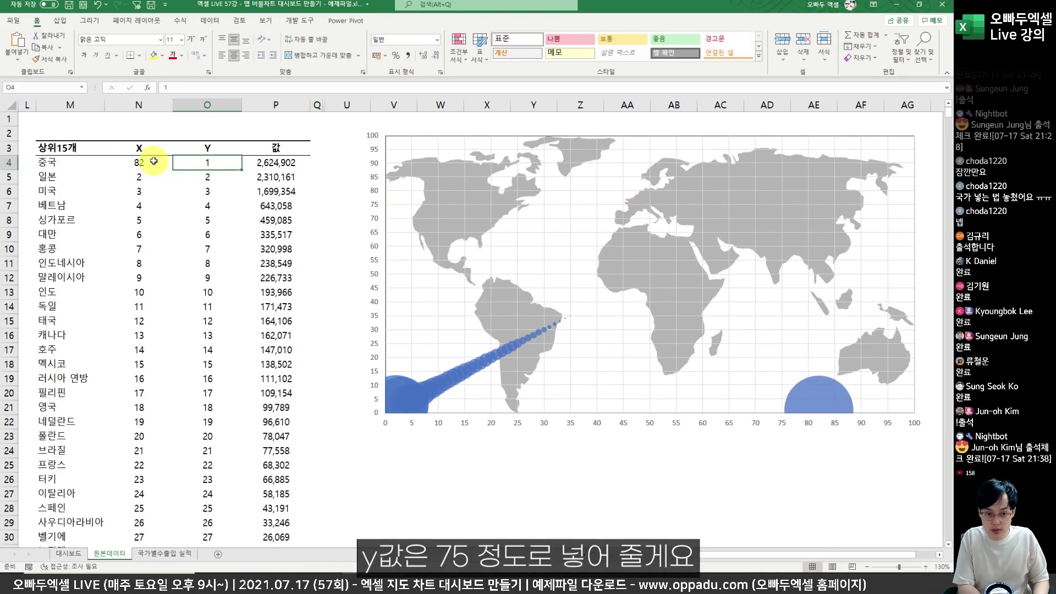
pyautogui.write('75')
pyautogui.press('Return')
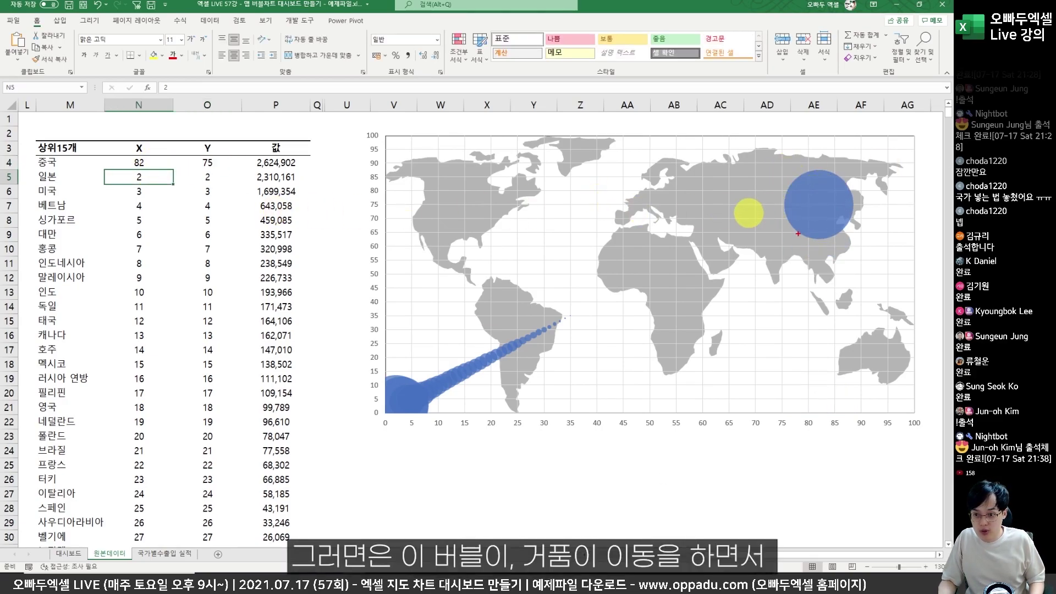
pyautogui.moveTo(837, 237); pyautogui.dragTo(763, 203)
pyautogui.moveTo(845, 198)
pyautogui.mouseDown()
pyautogui.moveTo(836, 220)
pyautogui.moveTo(794, 214)
pyautogui.mouseUp()
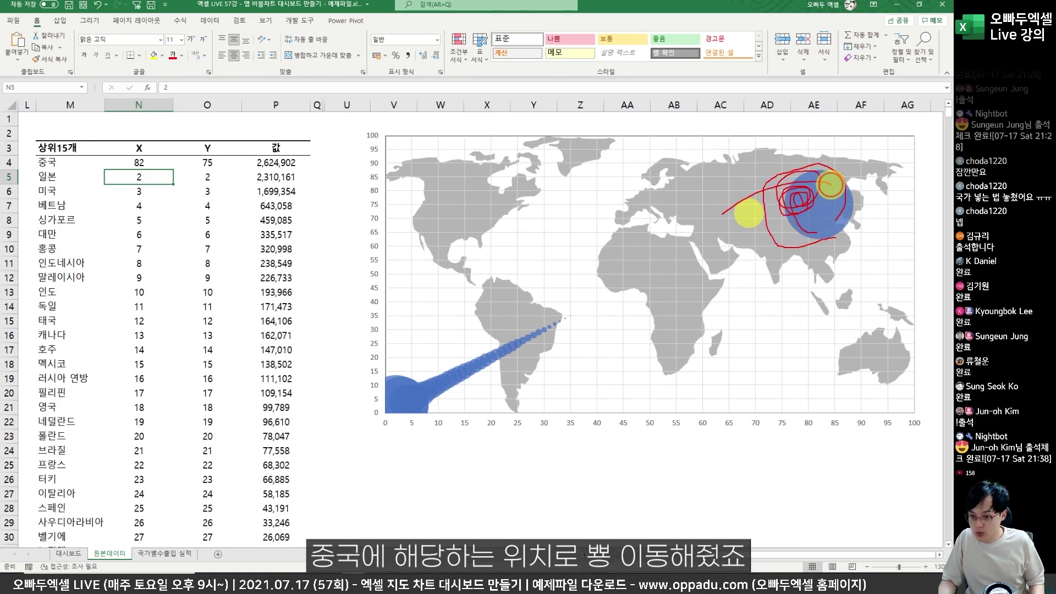
pyautogui.press('Escape')
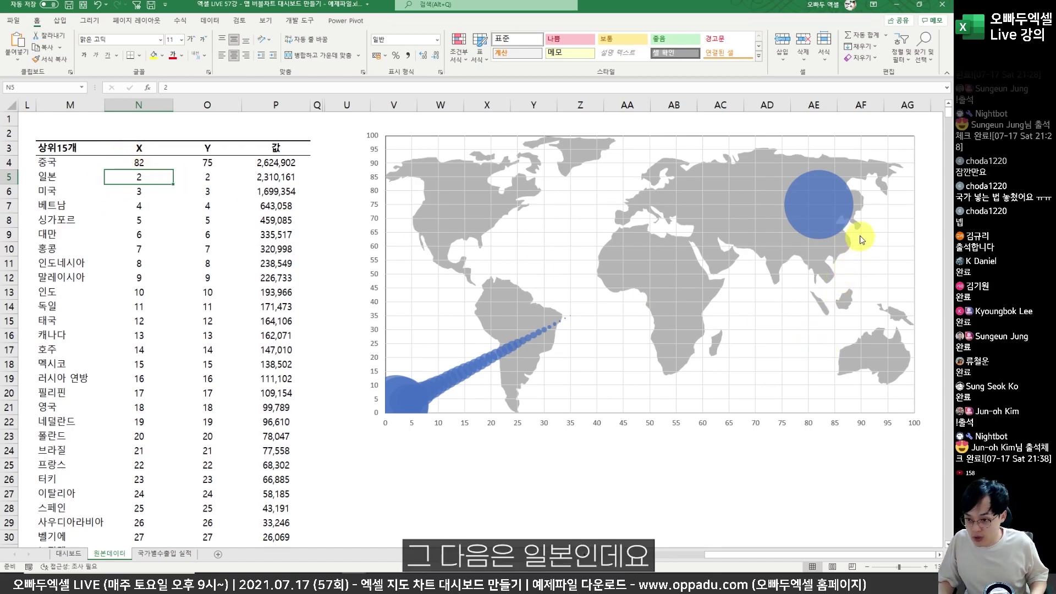
# Trace the position of 일본 on the map to both axes and set its coordinates in row 5 to X 91 and Y 67.5.
pyautogui.moveTo(866, 245); pyautogui.dragTo(864, 406)
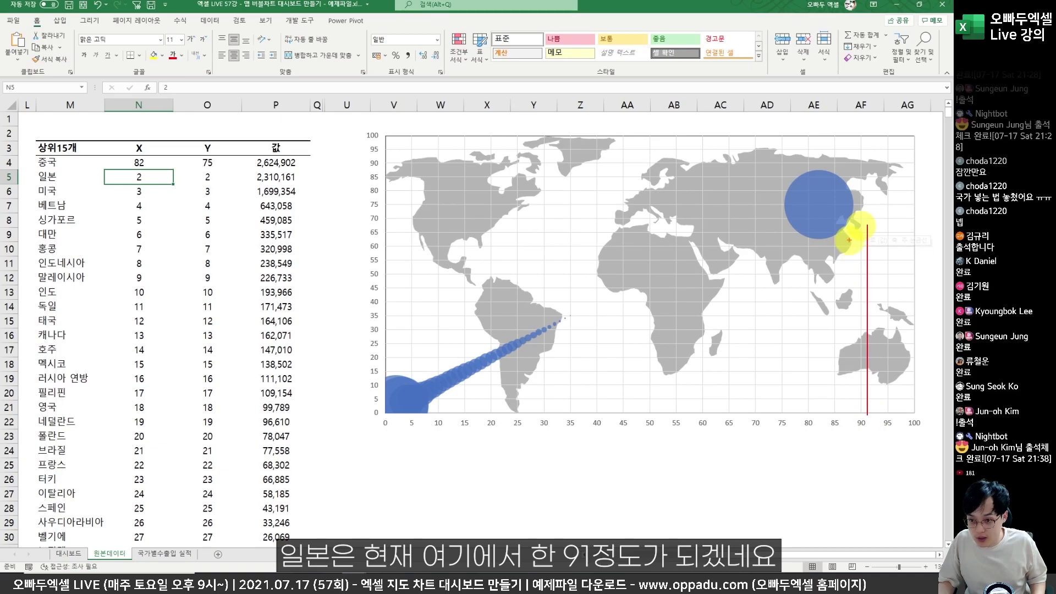
pyautogui.moveTo(868, 226)
pyautogui.mouseDown()
pyautogui.moveTo(372, 225)
pyautogui.moveTo(384, 224)
pyautogui.mouseUp()
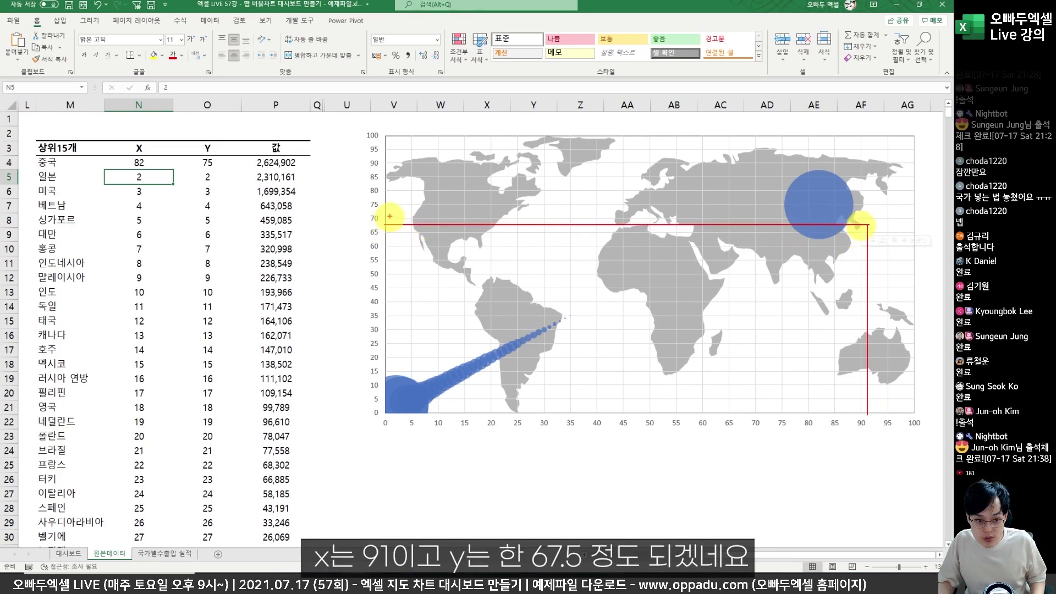
pyautogui.press('Escape')
pyautogui.write('91')
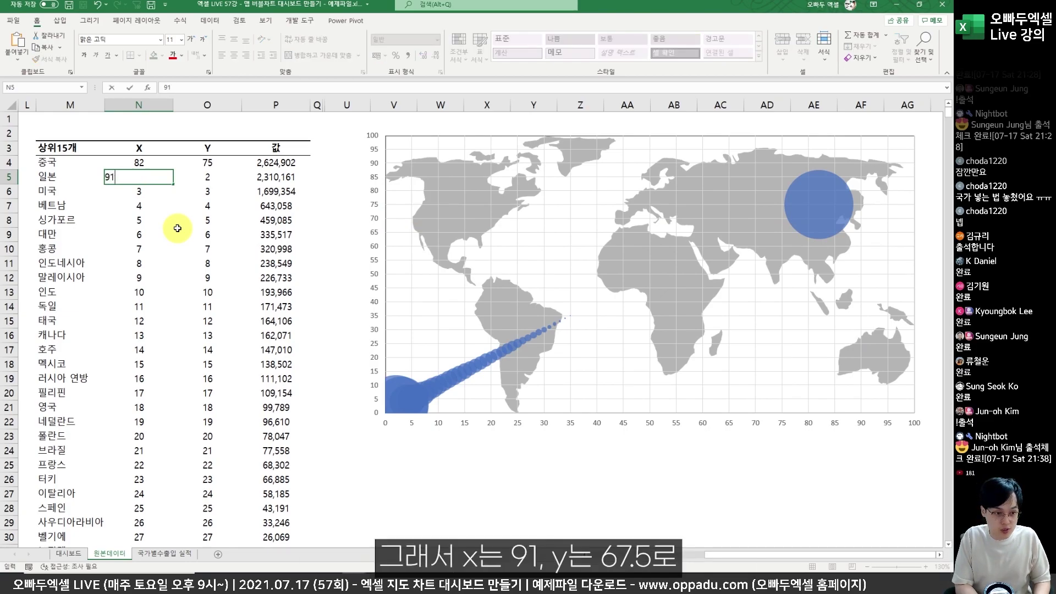
pyautogui.press('Tab')
pyautogui.write('6')
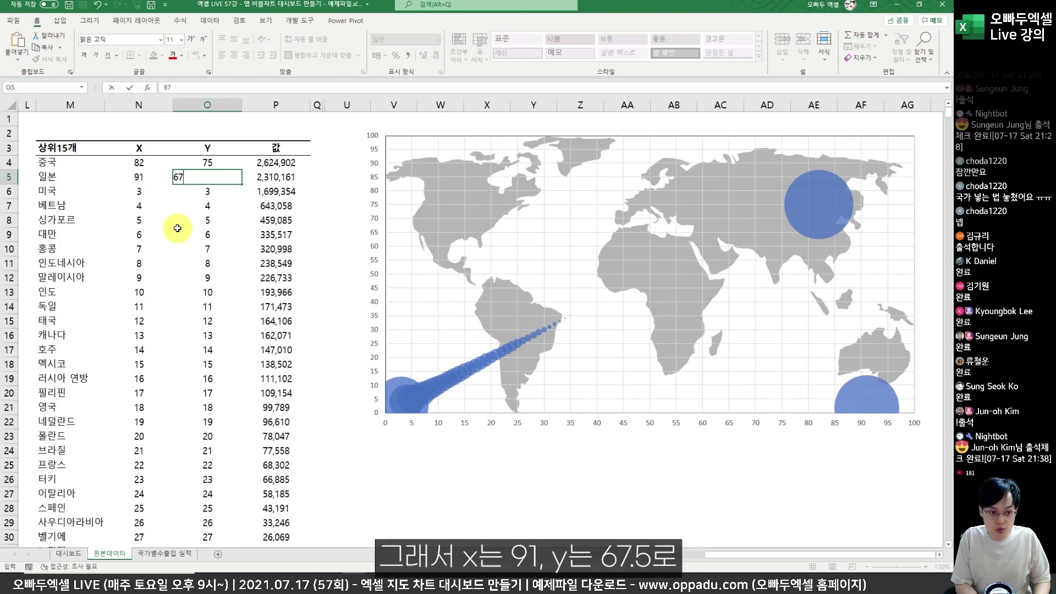
pyautogui.press('Return')
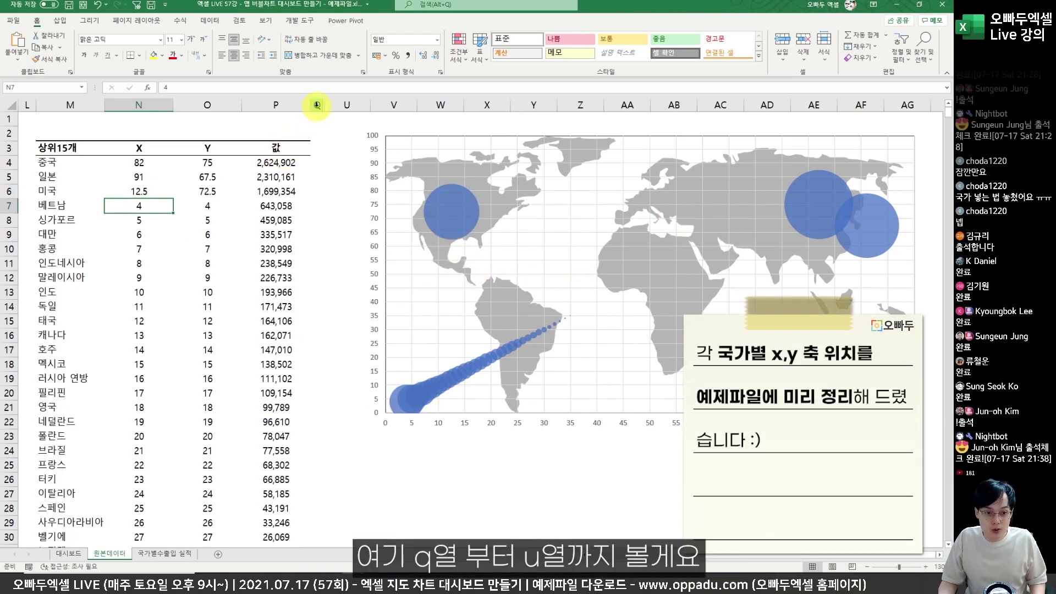
# Unhide the columns between Q and U that hold the prepared country coordinate table.
pyautogui.moveTo(317, 103); pyautogui.dragTo(333, 107)
pyautogui.rightClick(330, 108)
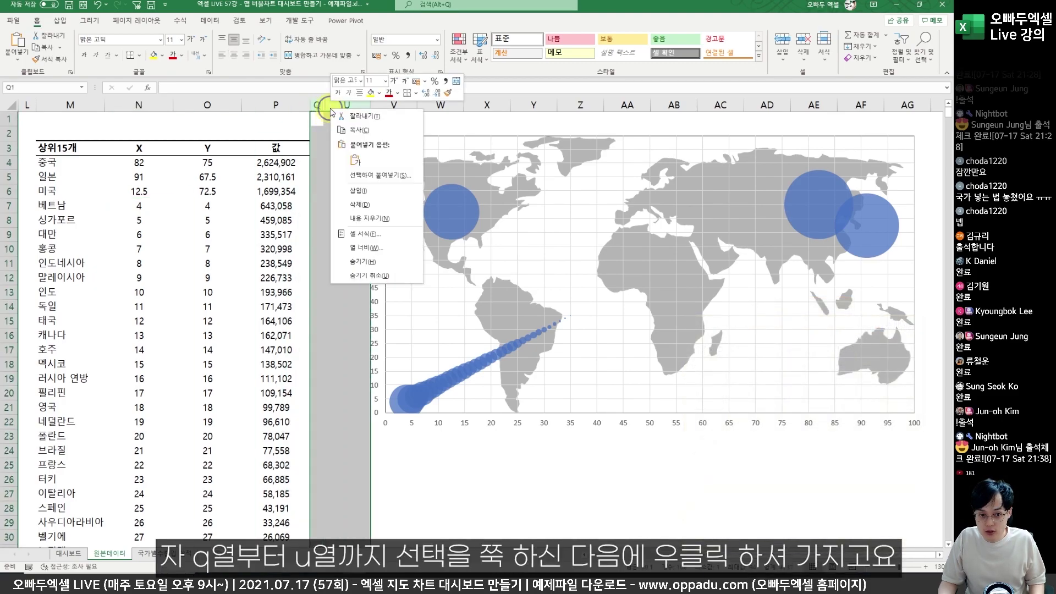
pyautogui.click(361, 276)
pyautogui.moveTo(358, 162); pyautogui.dragTo(406, 203)
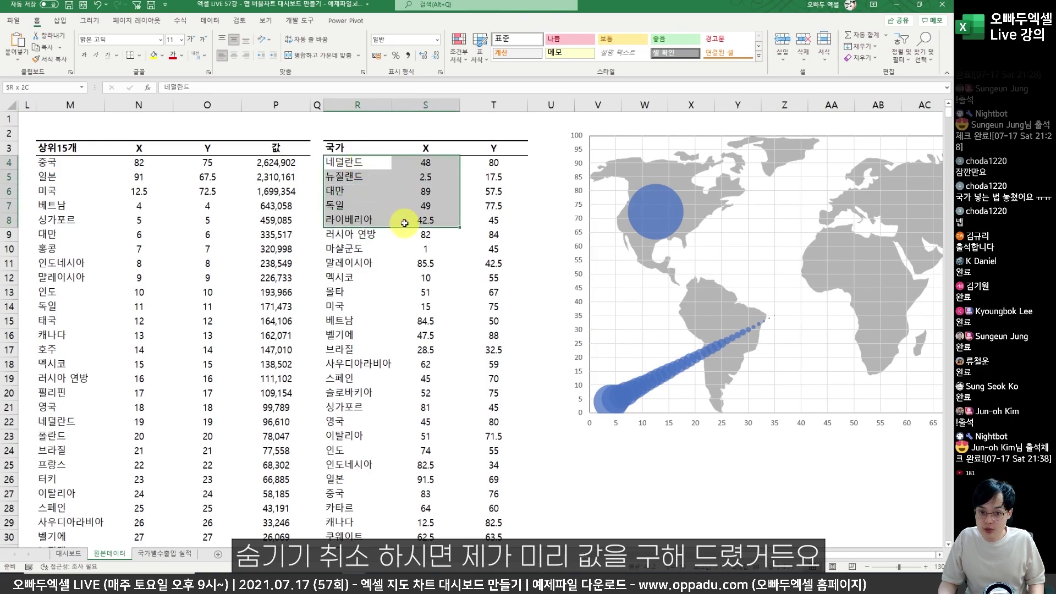
pyautogui.click(425, 196)
# Look up the X coordinate of 중국 in N4 with the formula =VLOOKUP(M4,$R:$T,2,0), using the prepared country coordinate table.
pyautogui.click(154, 161)
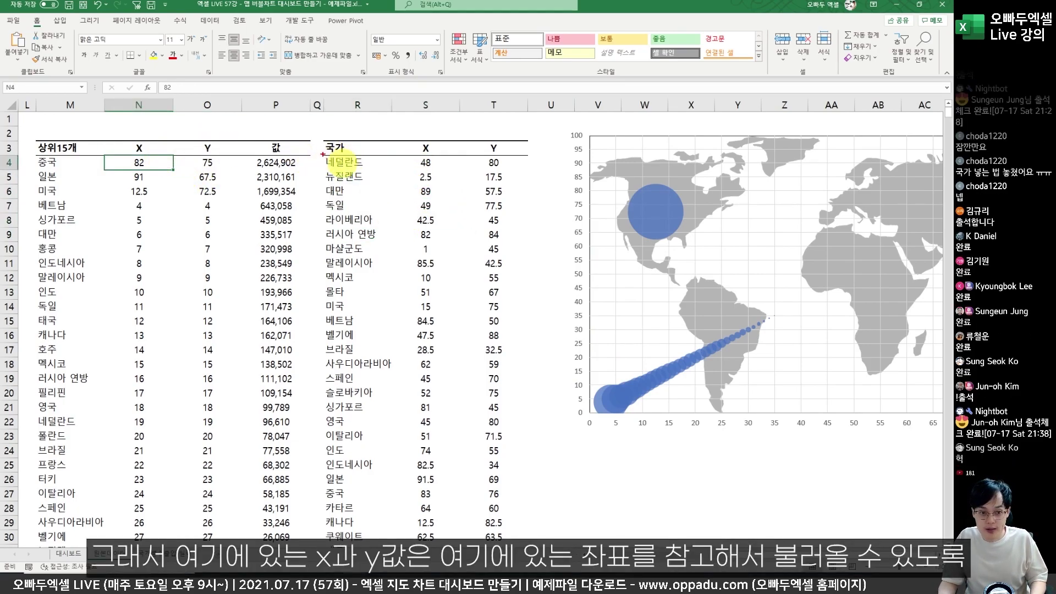
pyautogui.moveTo(318, 142)
pyautogui.mouseDown()
pyautogui.moveTo(407, 234)
pyautogui.moveTo(526, 427)
pyautogui.mouseUp()
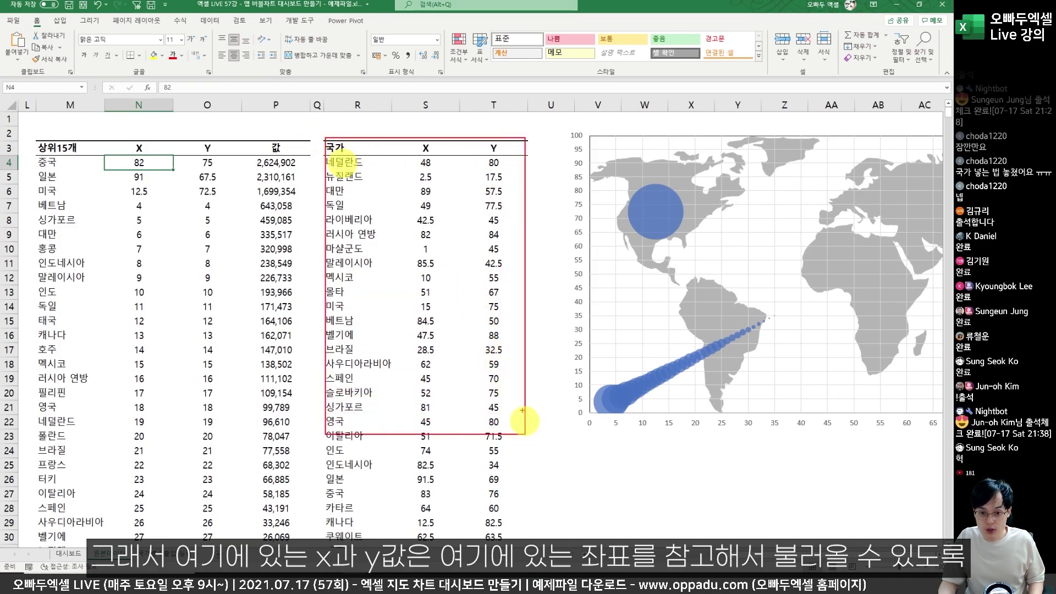
pyautogui.moveTo(443, 199)
pyautogui.mouseDown()
pyautogui.moveTo(388, 142)
pyautogui.moveTo(77, 165)
pyautogui.moveTo(107, 140)
pyautogui.mouseUp()
pyautogui.moveTo(165, 224)
pyautogui.mouseDown()
pyautogui.moveTo(173, 201)
pyautogui.moveTo(183, 218)
pyautogui.mouseUp()
pyautogui.press('Escape')
pyautogui.write('=vlookup(')
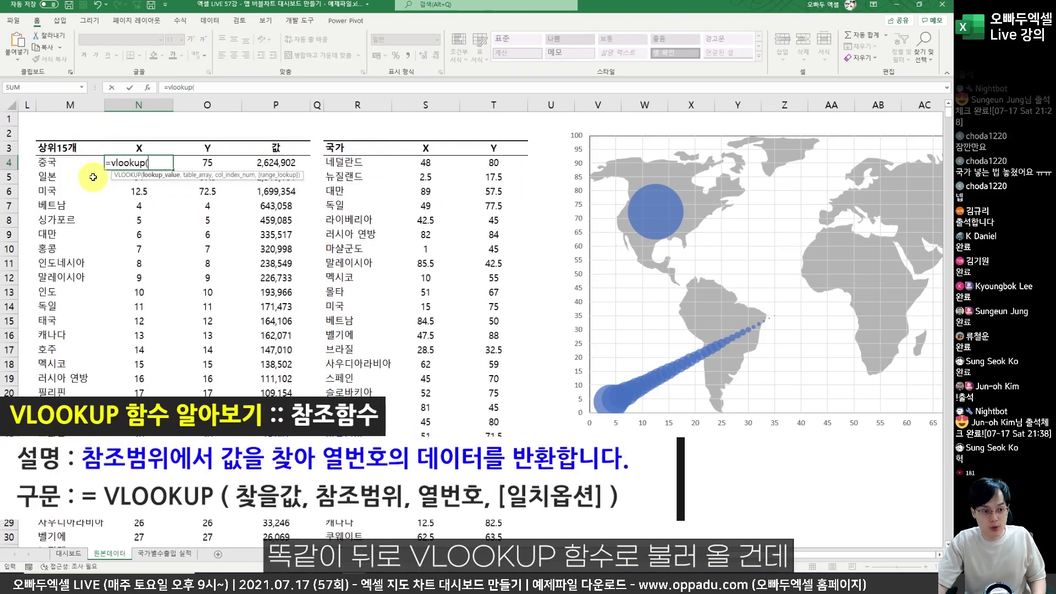
pyautogui.press('Left')
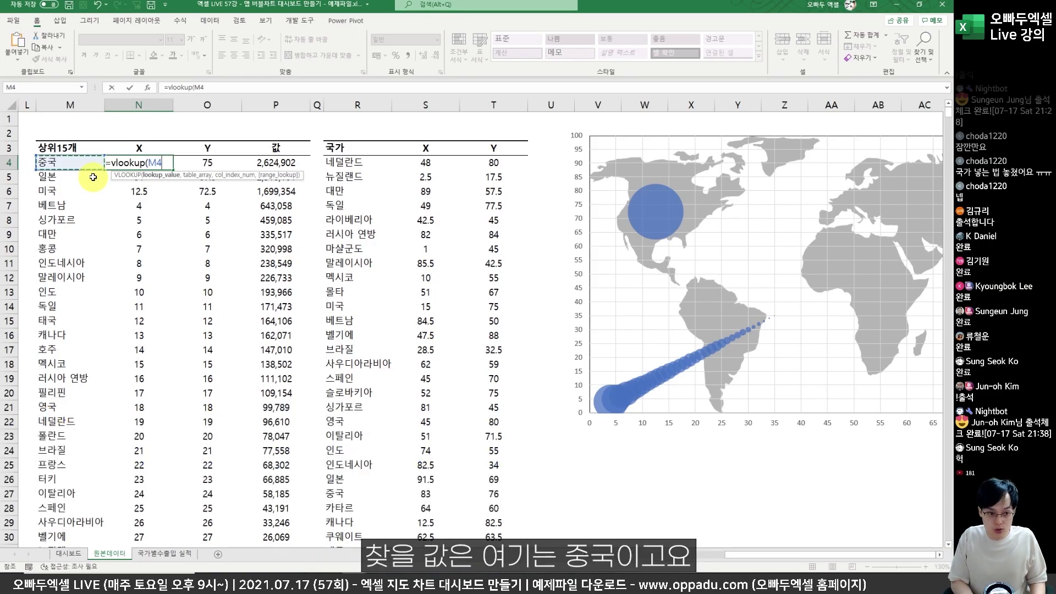
pyautogui.write(',')
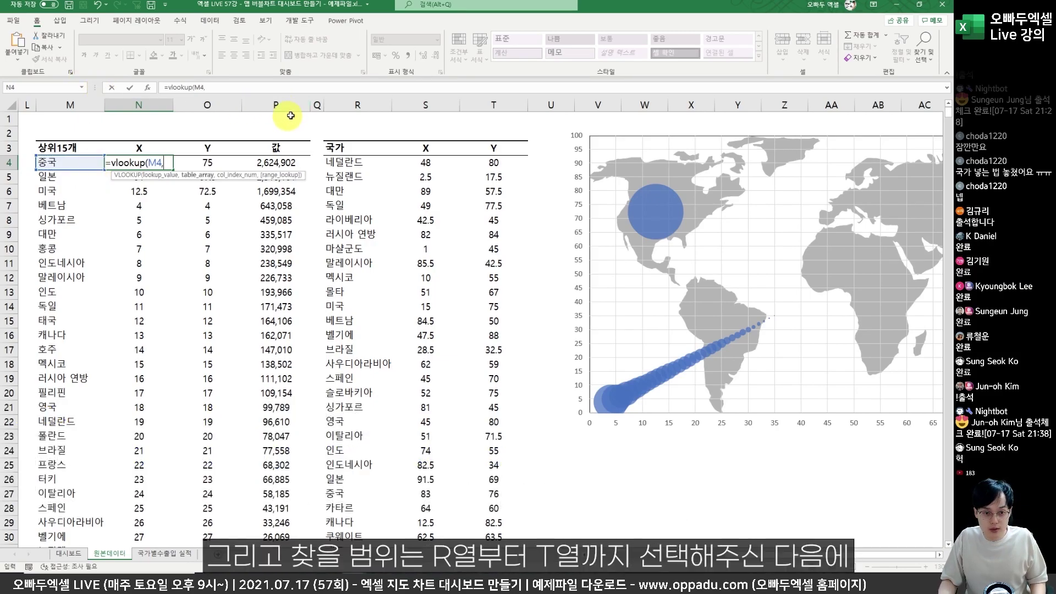
pyautogui.click(348, 103)
pyautogui.moveTo(389, 104); pyautogui.dragTo(477, 102)
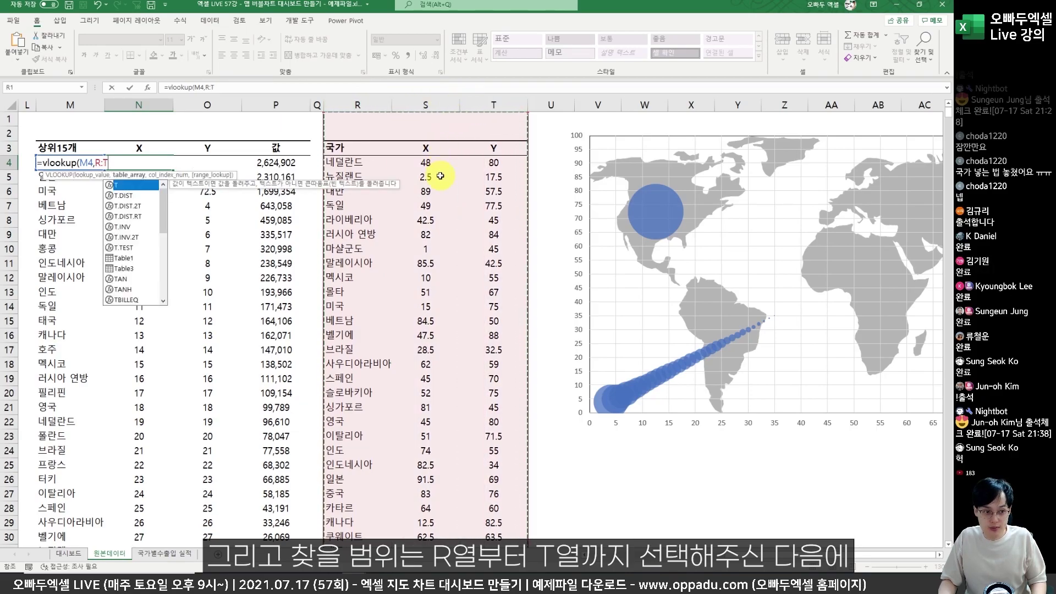
pyautogui.press('F4')
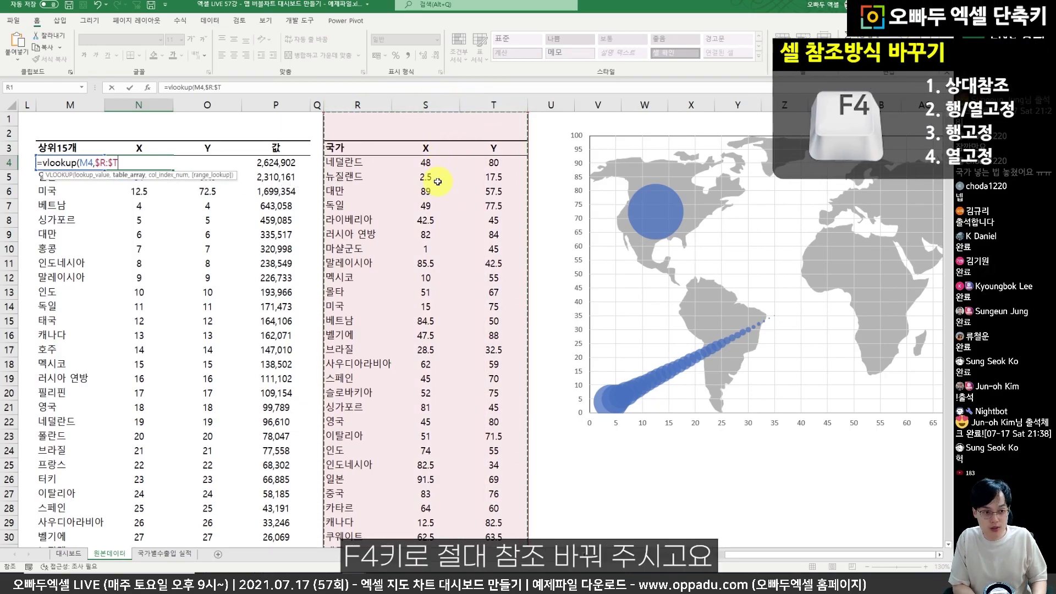
pyautogui.write(',')
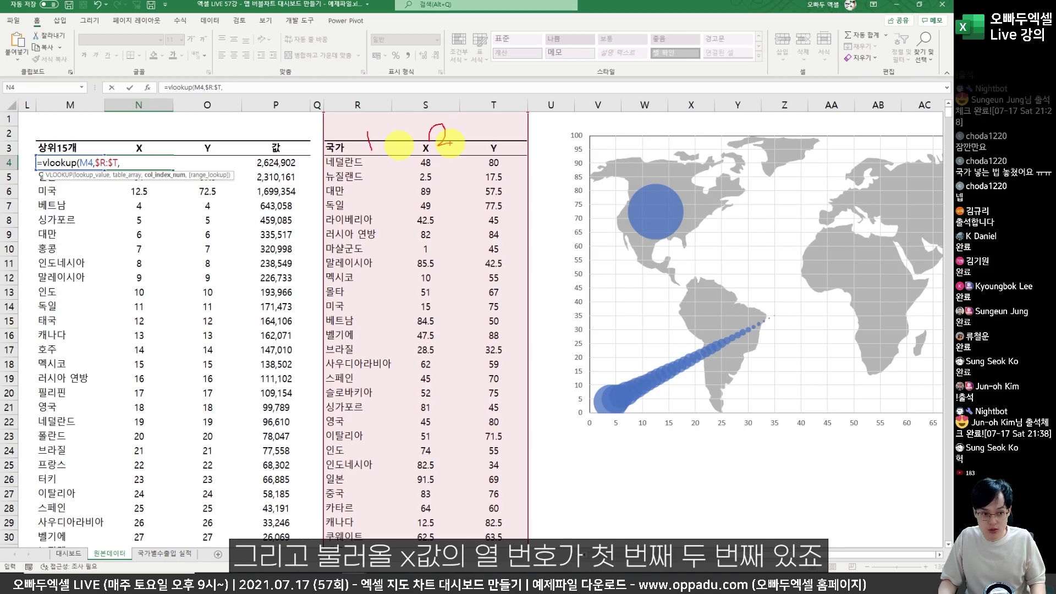
pyautogui.write('2')
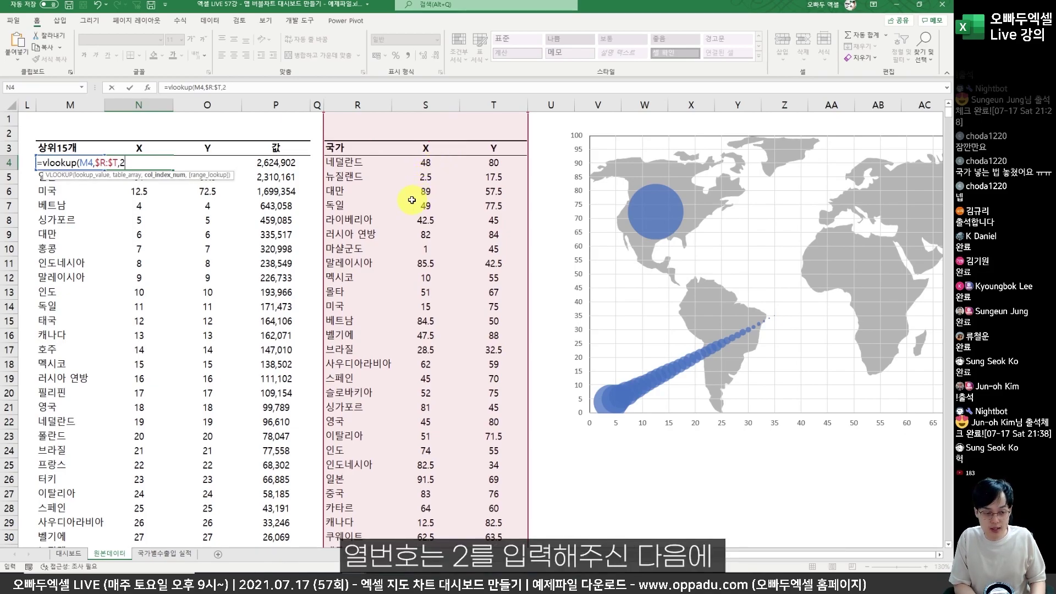
pyautogui.write(',0')
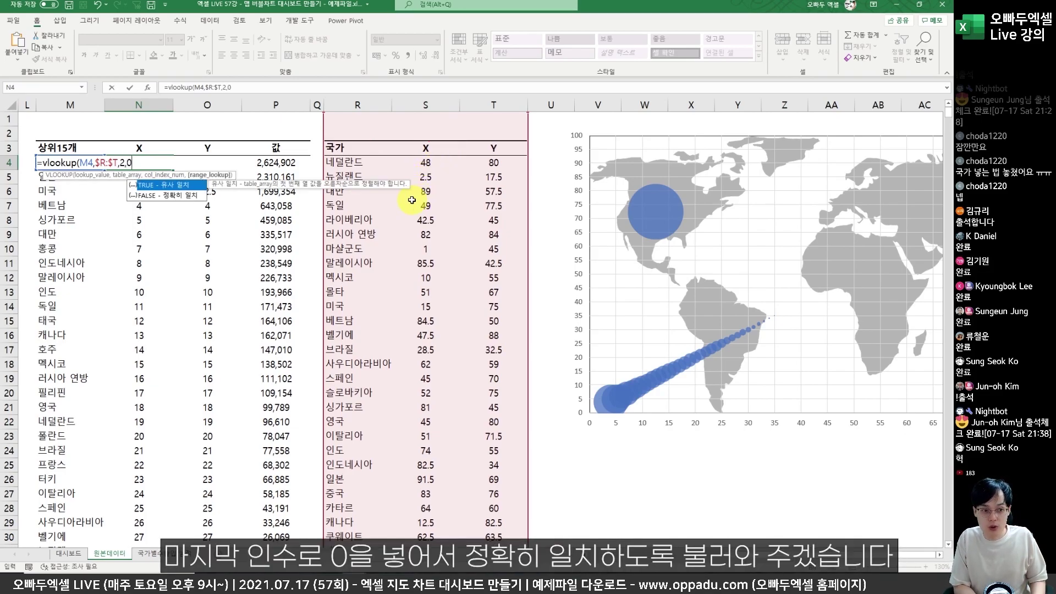
pyautogui.write(')')
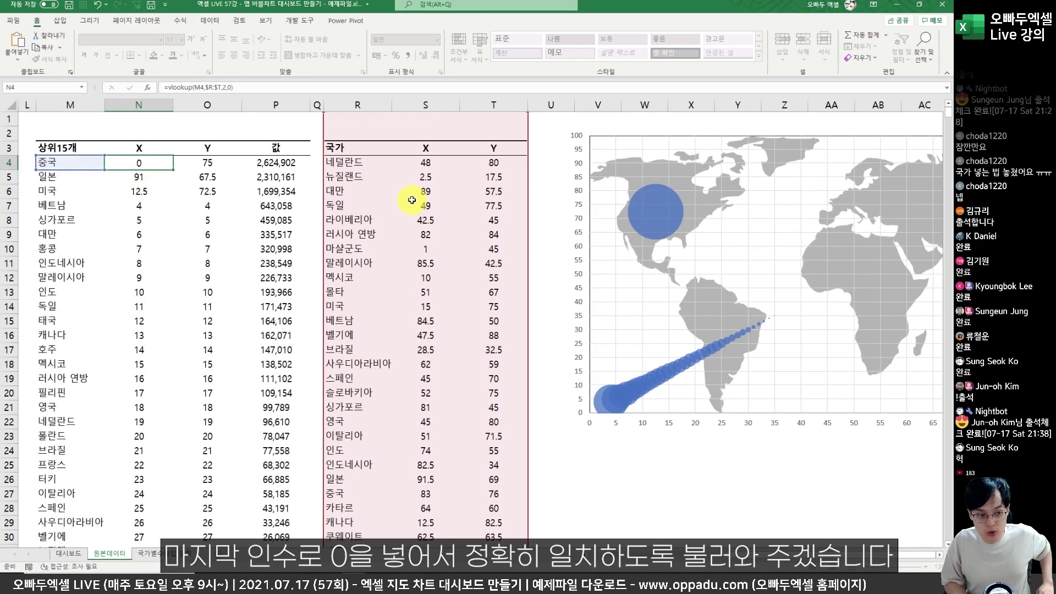
pyautogui.press('Return')
# Look up the Y coordinate of 중국 in O4 with the formula =VLOOKUP(M4,$R:$T,3,0).
pyautogui.press('Up')
pyautogui.press('Right')
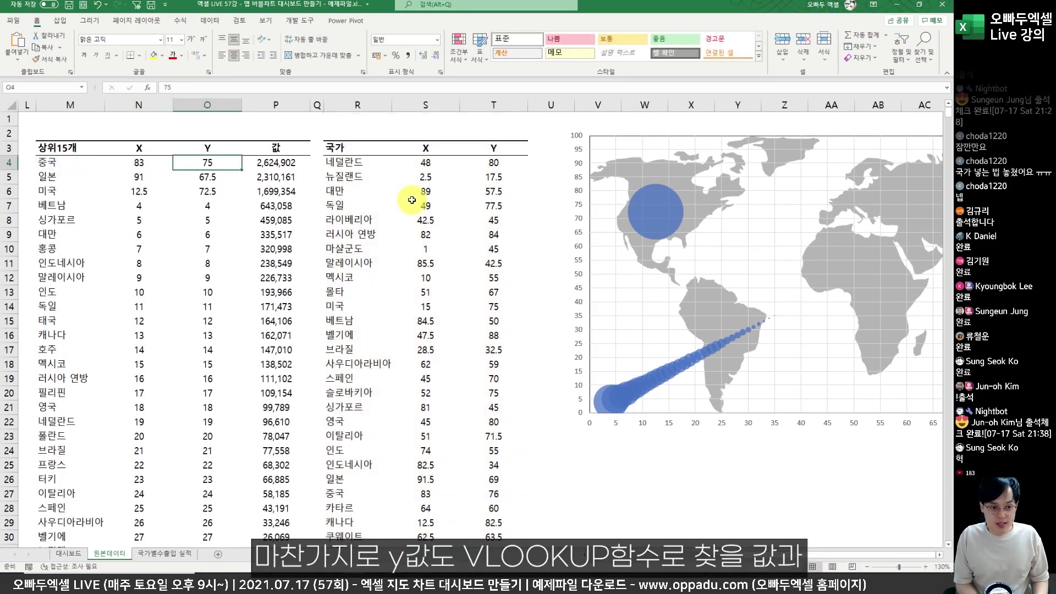
pyautogui.write('=vlookup(')
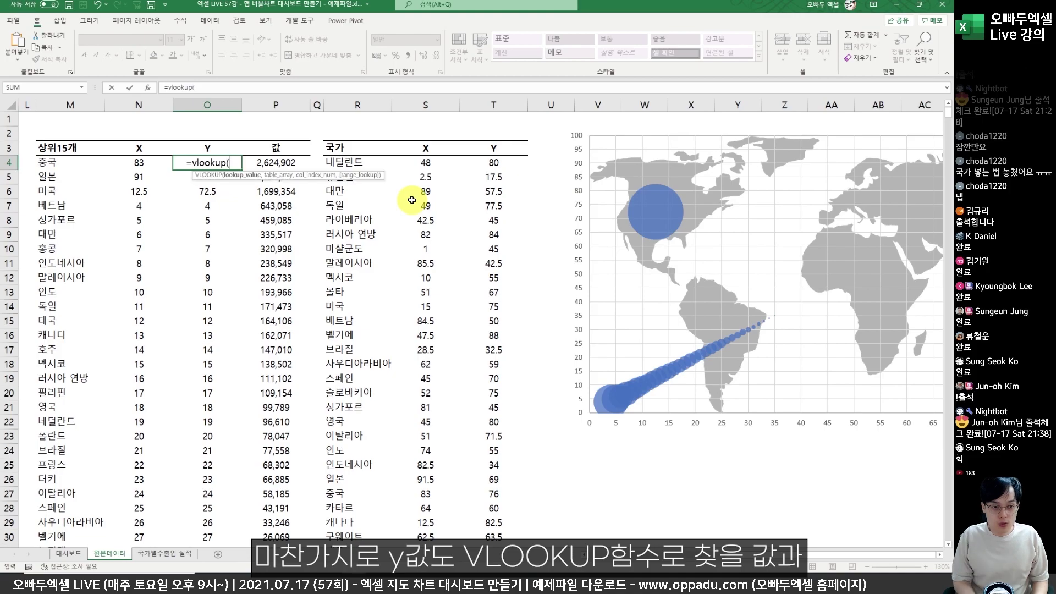
pyautogui.press('Left')
pyautogui.press('Left')
pyautogui.write(',')
pyautogui.moveTo(359, 104); pyautogui.dragTo(486, 123)
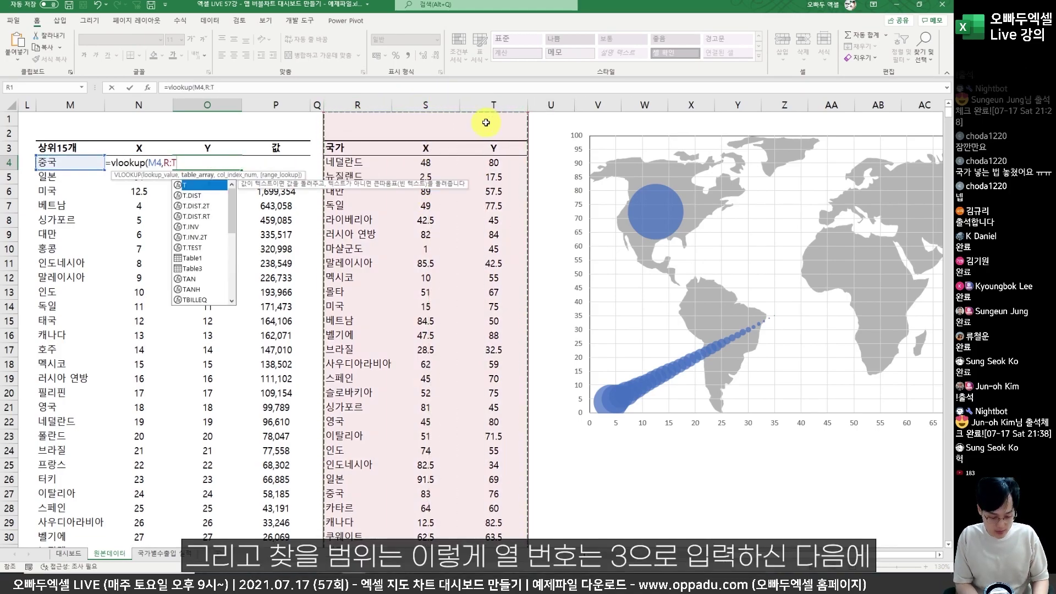
pyautogui.press('F4')
pyautogui.write(',3,0)')
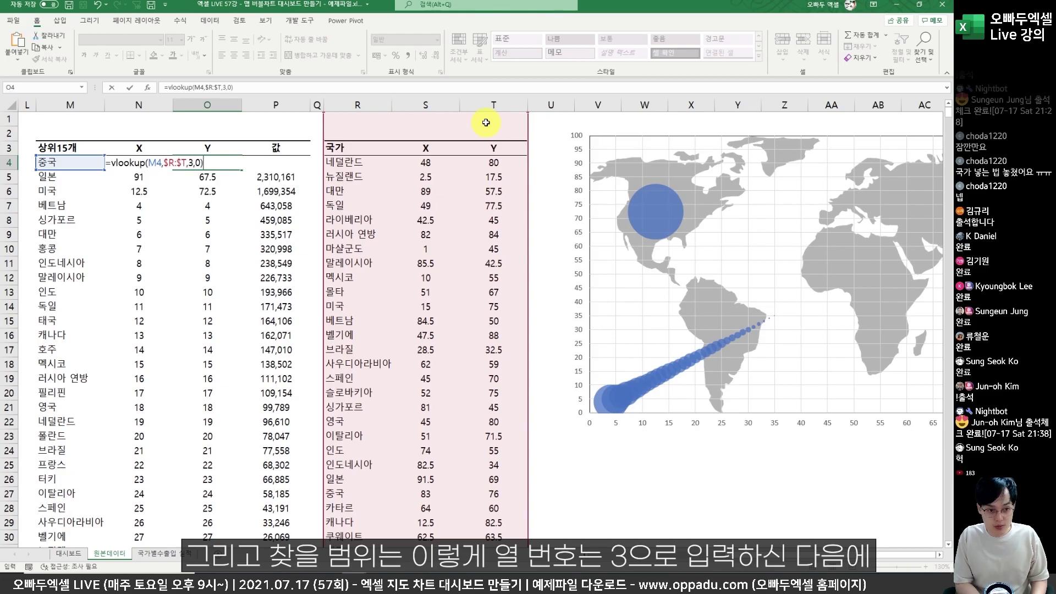
pyautogui.hotkey('ctrl', 'Return')
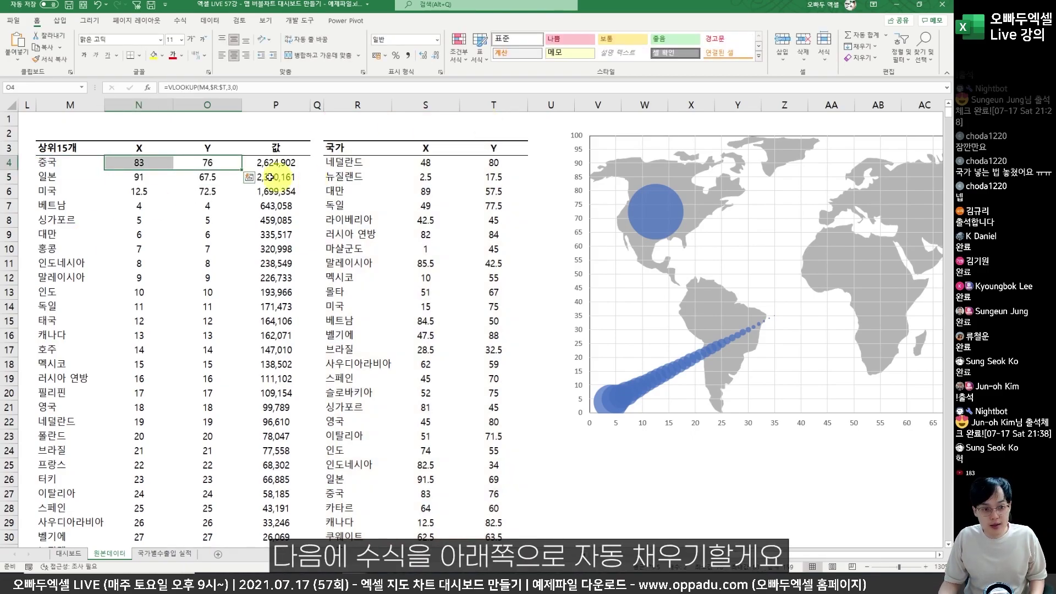
# Fill the X and Y lookup formulas from row 4 down the whole 상위15개 table and check the bubbles on the map.
pyautogui.moveTo(238, 170); pyautogui.dragTo(142, 521)
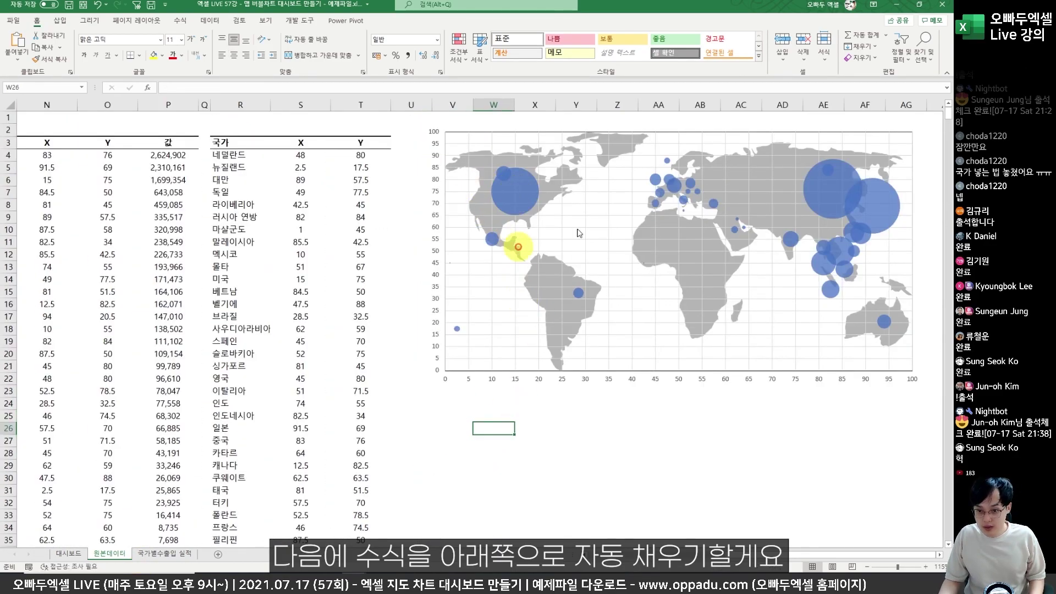
pyautogui.moveTo(429, 130)
pyautogui.mouseDown()
pyautogui.moveTo(827, 312)
pyautogui.moveTo(918, 386)
pyautogui.mouseUp()
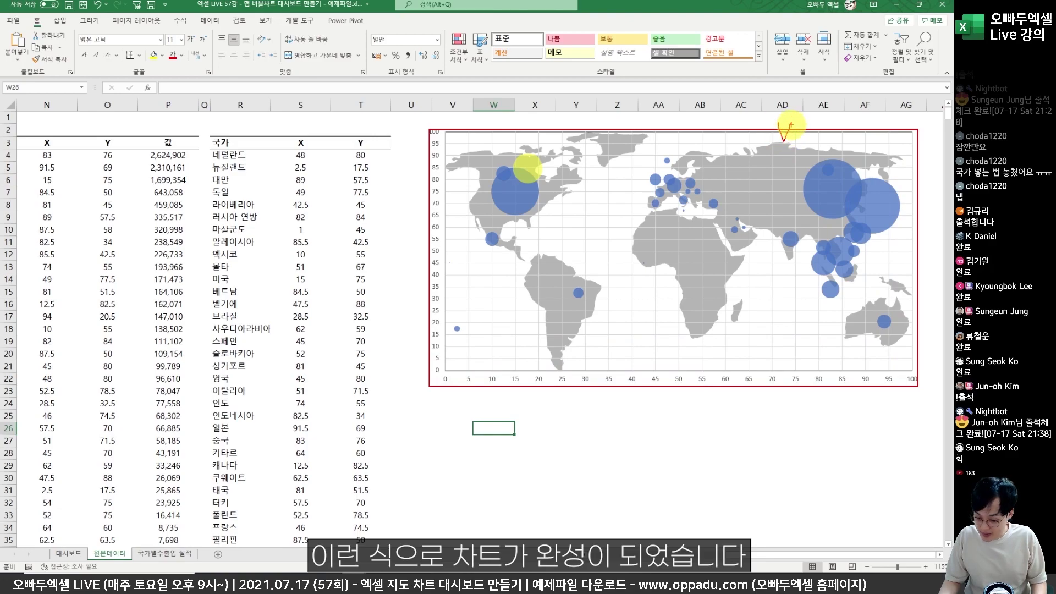
pyautogui.press('Escape')
# Move the 구분 and 기간 slicers beside the right edge of the map chart, with 구분 above 기간.
pyautogui.hscroll(-5, 382, 342)
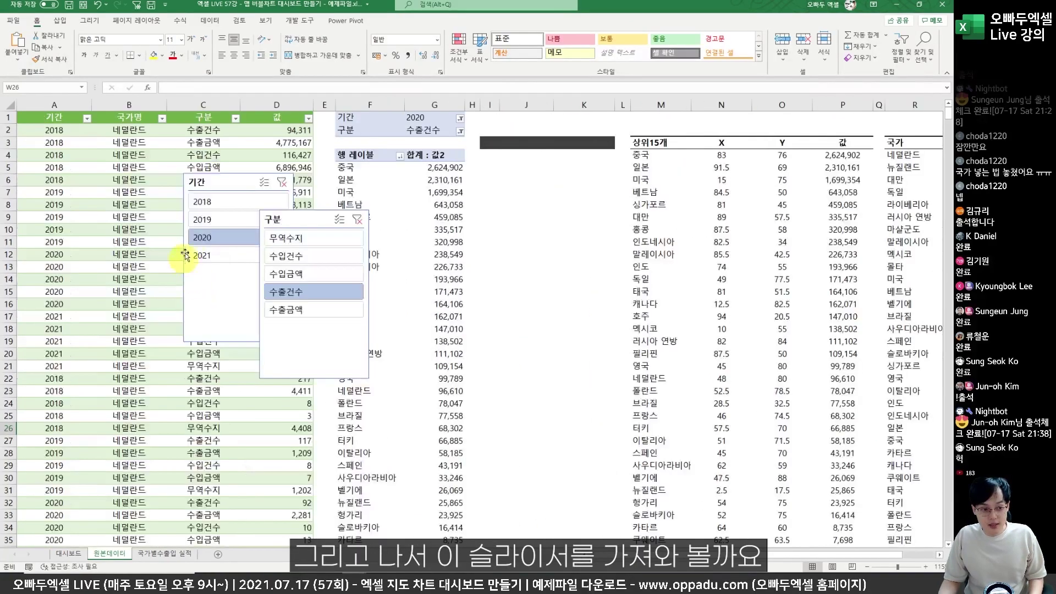
pyautogui.moveTo(217, 183); pyautogui.dragTo(764, 199)
pyautogui.hscroll(4, 722, 217)
pyautogui.hscroll(2, 722, 217)
pyautogui.hscroll(-4, 62, 280)
pyautogui.moveTo(203, 220); pyautogui.dragTo(651, 405)
pyautogui.hscroll(5, 652, 405)
pyautogui.moveTo(281, 198); pyautogui.dragTo(799, 407)
pyautogui.hscroll(3, 794, 406)
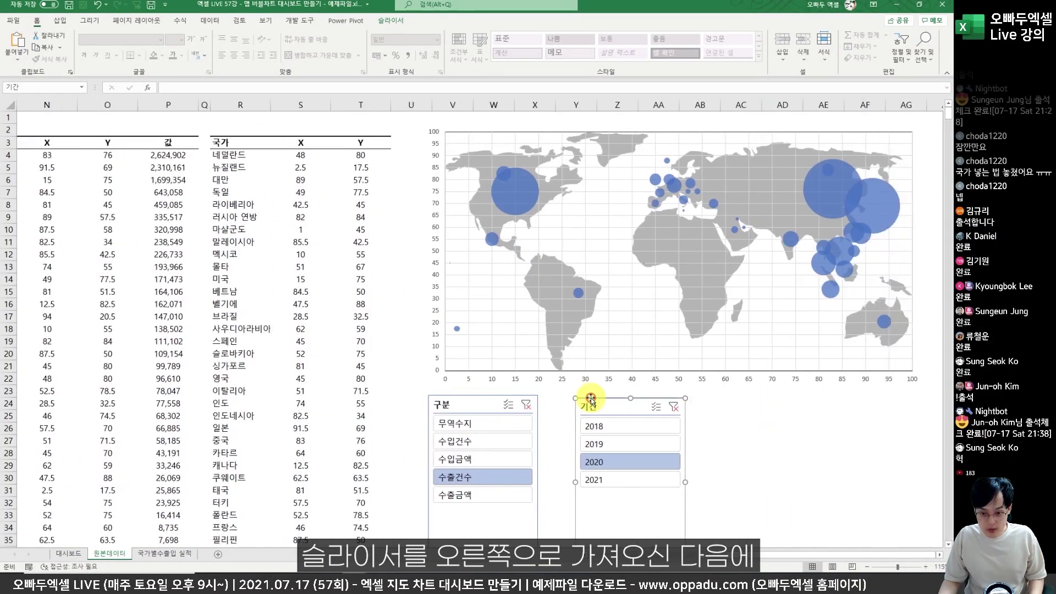
pyautogui.moveTo(233, 405); pyautogui.dragTo(743, 167)
pyautogui.moveTo(409, 402); pyautogui.dragTo(780, 339)
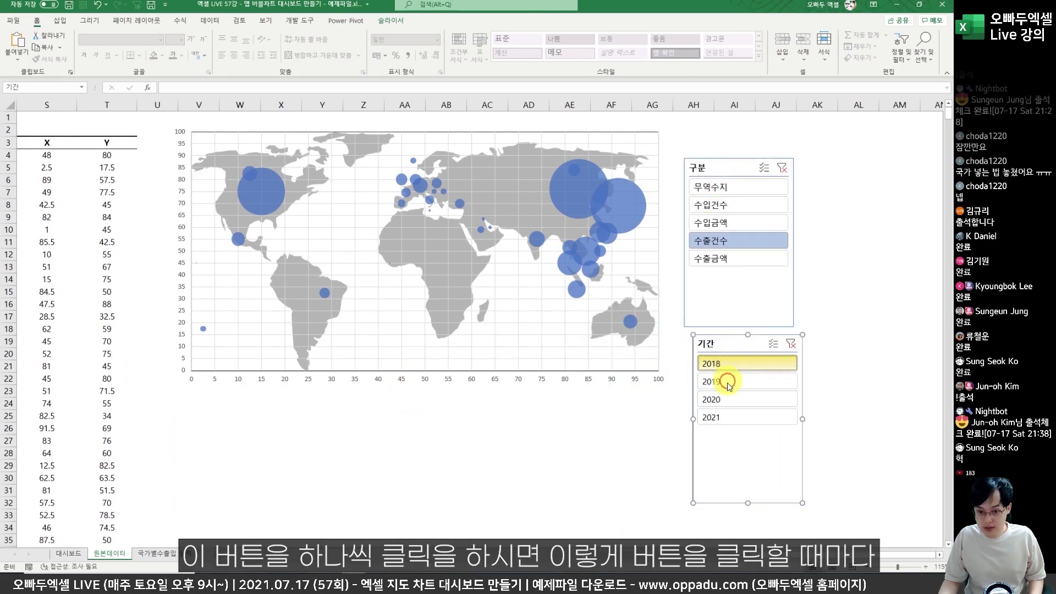
# Filter 기간 to 2019 and cycle through all the 구분 options, from 무역수지 to 수출금액, to check how the map bubbles respond.
pyautogui.click(732, 381)
pyautogui.click(733, 221)
pyautogui.click(733, 207)
pyautogui.click(734, 190)
pyautogui.click(738, 225)
pyautogui.click(734, 241)
pyautogui.click(734, 259)
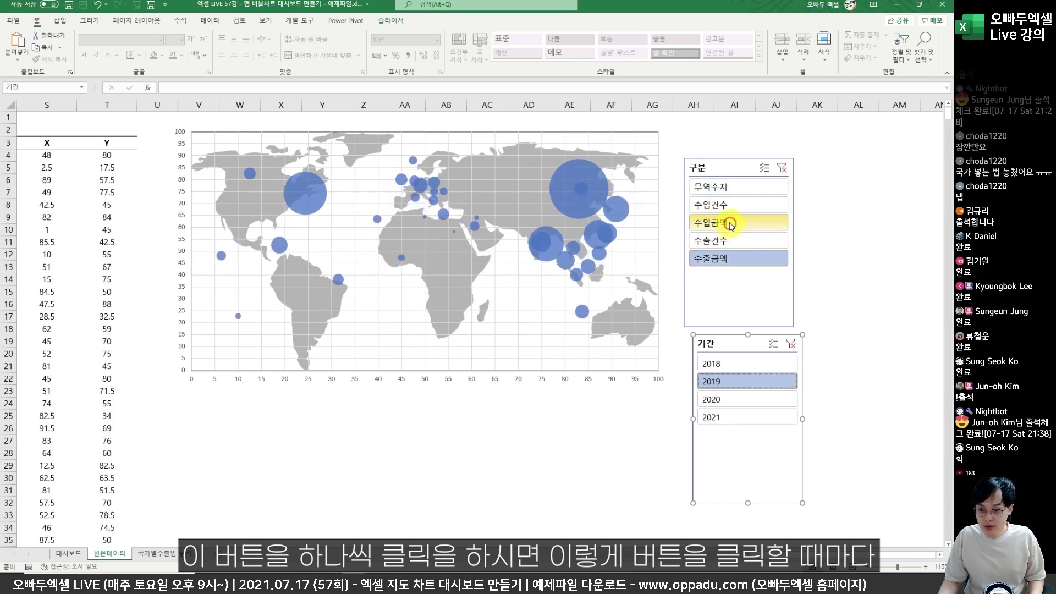
pyautogui.click(733, 223)
pyautogui.click(730, 206)
pyautogui.click(726, 188)
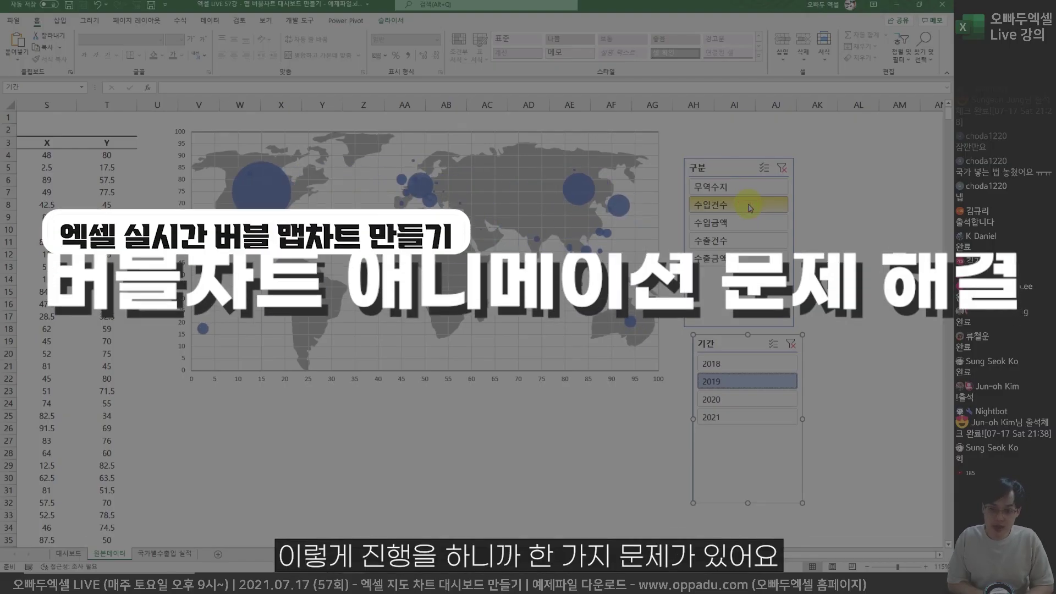
# Compare the map bubbles for 수입건수, 수입금액 and 수출건수, marking the large bubble over 중국 and its movement on the chart.
pyautogui.click(748, 205)
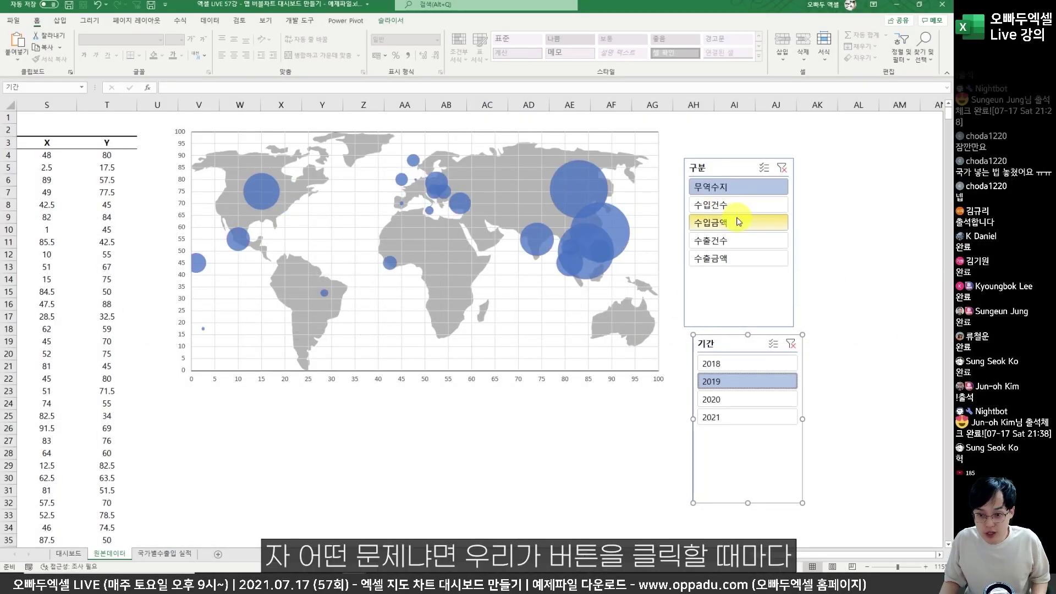
pyautogui.click(737, 219)
pyautogui.click(736, 209)
pyautogui.click(734, 236)
pyautogui.moveTo(580, 162)
pyautogui.mouseDown()
pyautogui.moveTo(598, 197)
pyautogui.moveTo(456, 182)
pyautogui.moveTo(532, 216)
pyautogui.mouseUp()
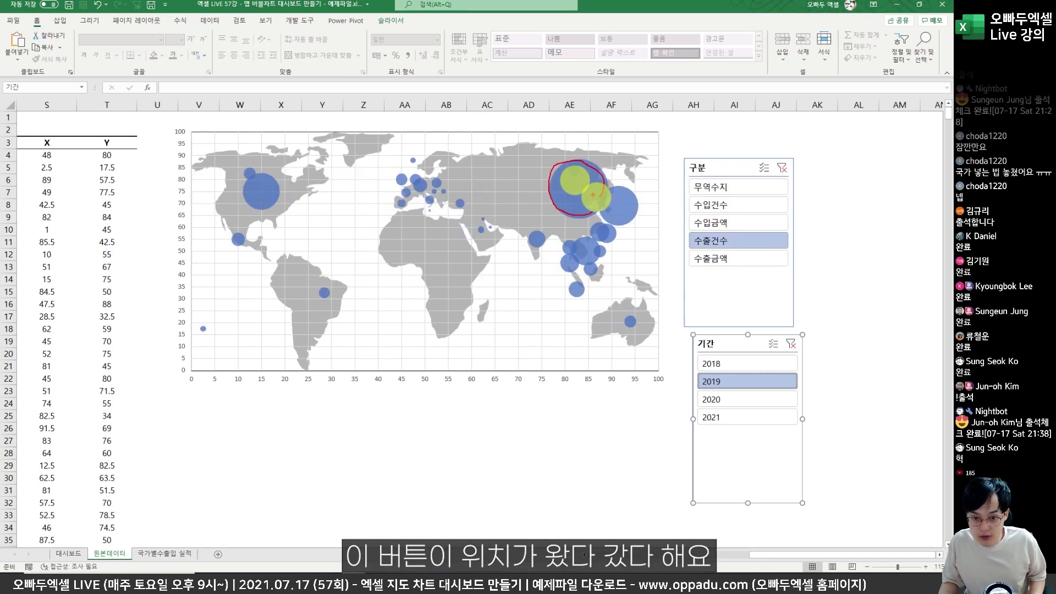
pyautogui.moveTo(514, 208); pyautogui.dragTo(519, 210)
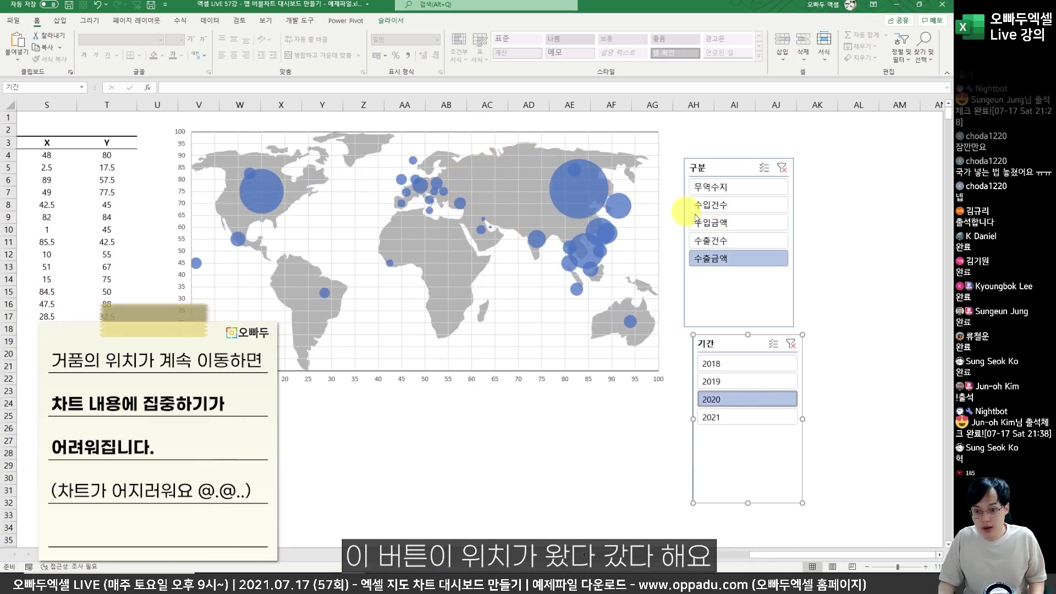
# Switch 기간 to 2020 and compare the bubble movement across 수입금액, 수입건수, 수출건수 and 수출금액.
pyautogui.click(726, 222)
pyautogui.click(732, 206)
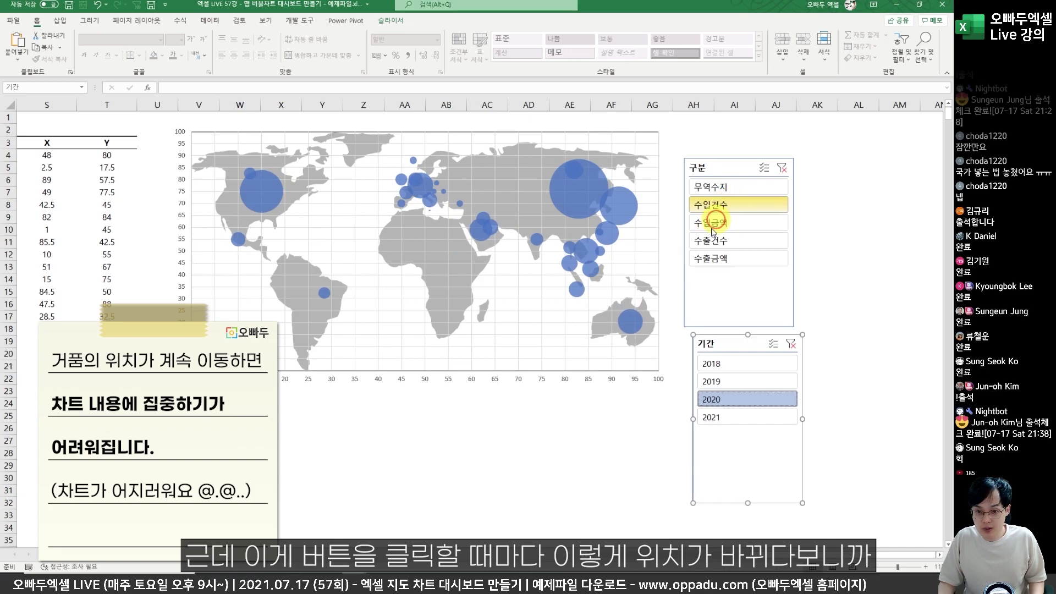
pyautogui.click(720, 241)
pyautogui.click(722, 259)
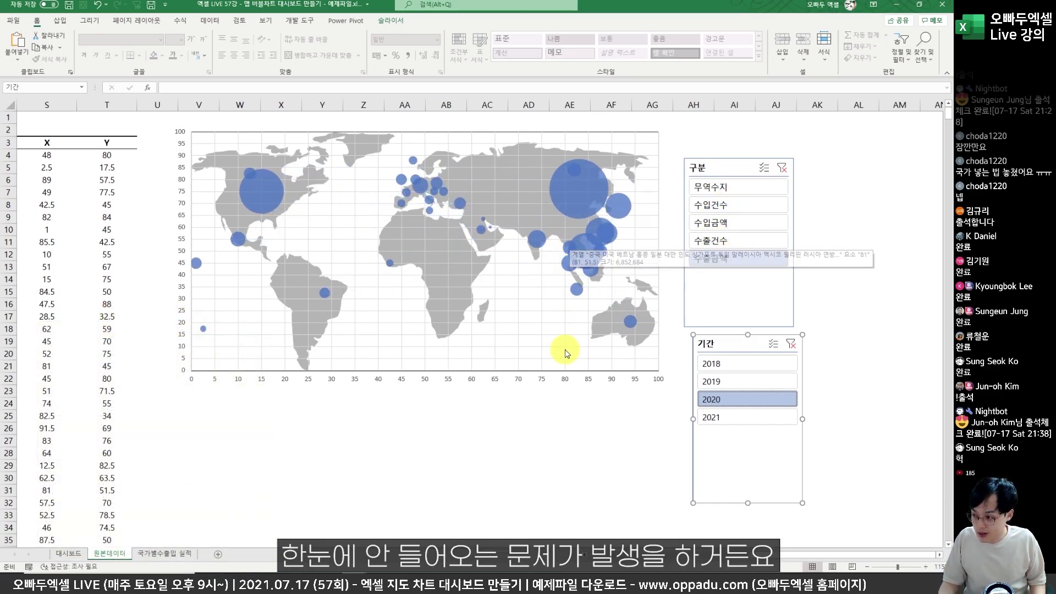
pyautogui.click(704, 223)
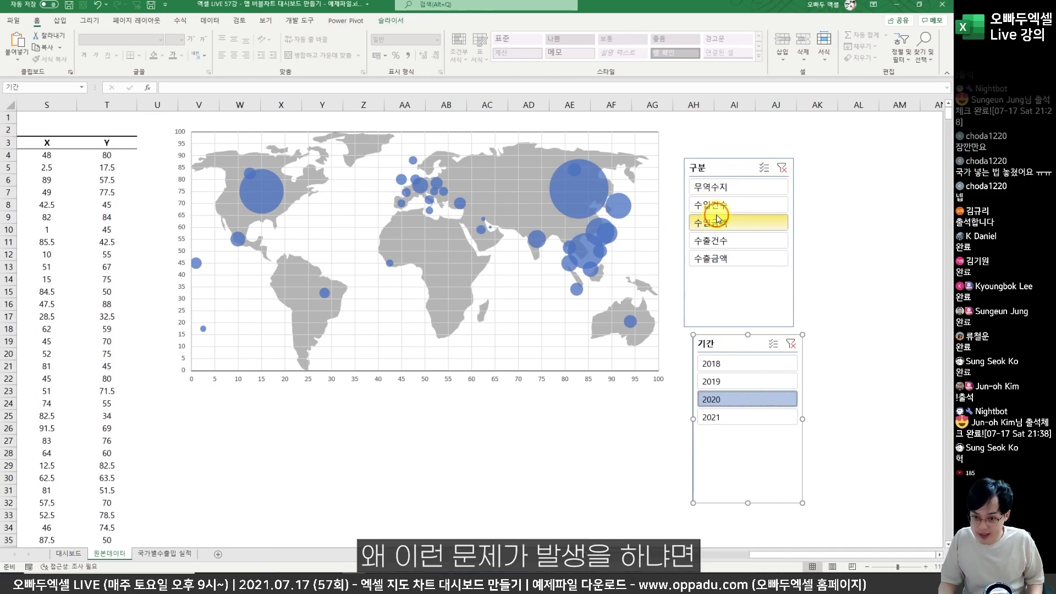
# Move the 구분 and 기간 slicers from beside the map chart back next to the pivot table and the 상위15개 table.
pyautogui.hscroll(-3, 481, 290)
pyautogui.hscroll(4, 480, 290)
pyautogui.moveTo(690, 158); pyautogui.dragTo(27, 201)
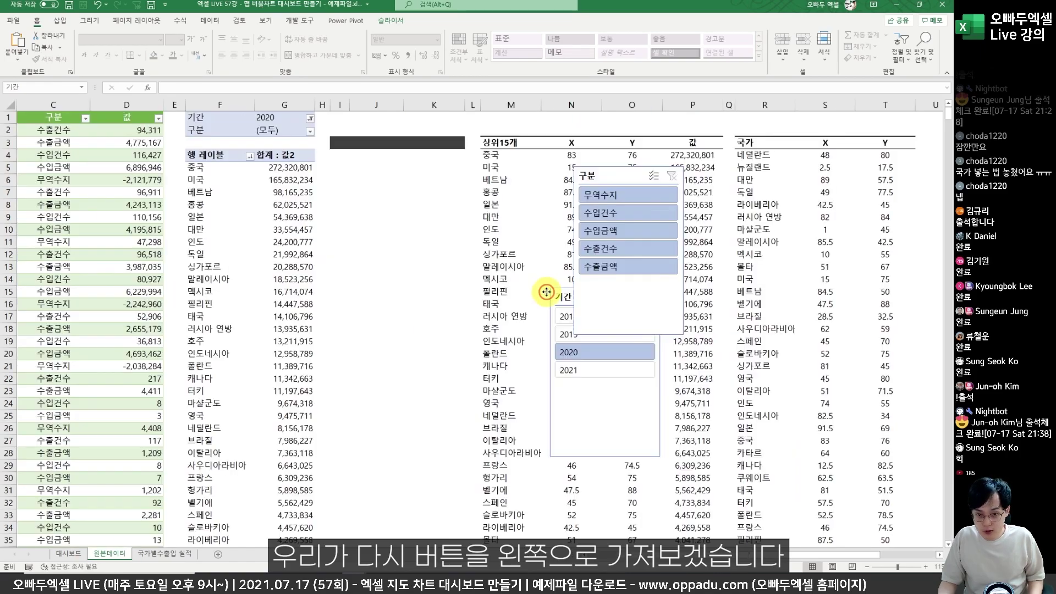
pyautogui.moveTo(547, 292); pyautogui.dragTo(699, 164)
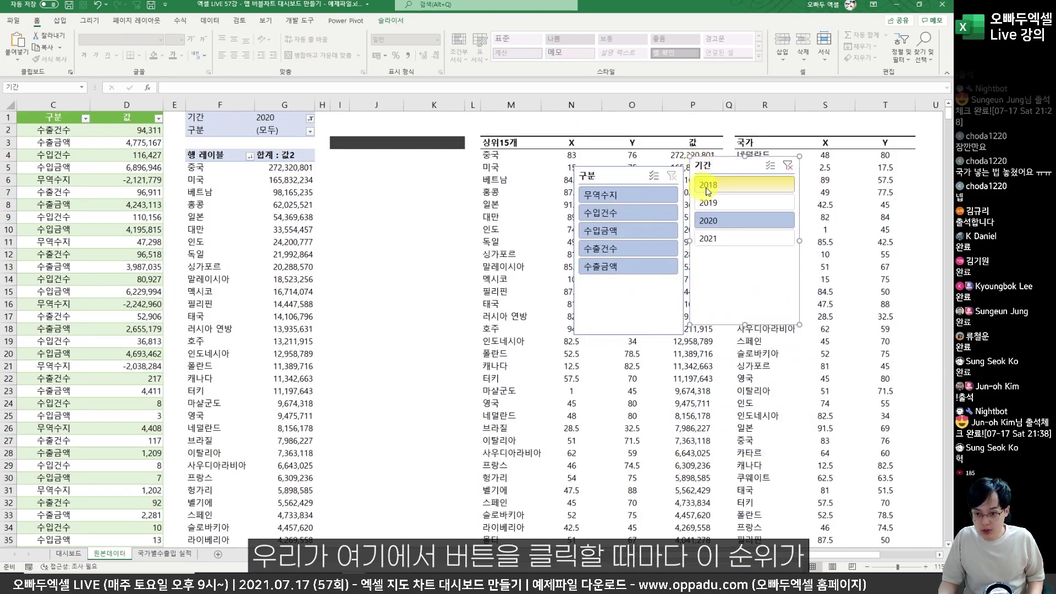
# Filter 기간 to 2018 and 구분 to 무역수지, shift the 구분 slicer off the X column, and mark the country ranking in 상위15개.
pyautogui.click(704, 184)
pyautogui.click(605, 194)
pyautogui.moveTo(589, 170); pyautogui.dragTo(656, 166)
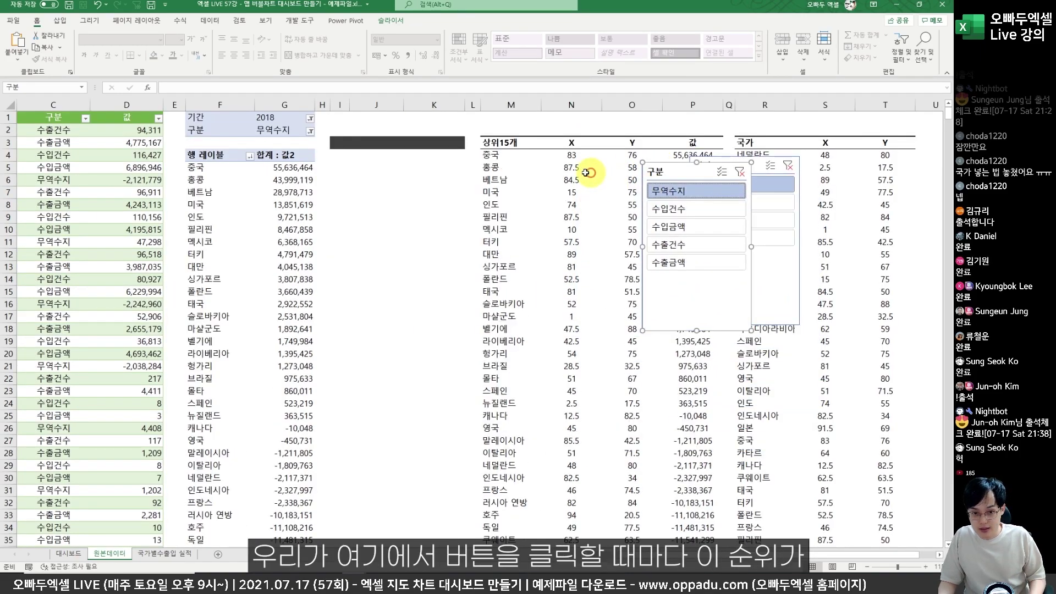
pyautogui.moveTo(479, 149)
pyautogui.mouseDown()
pyautogui.moveTo(564, 291)
pyautogui.moveTo(572, 345)
pyautogui.mouseUp()
pyautogui.moveTo(541, 144); pyautogui.dragTo(544, 155)
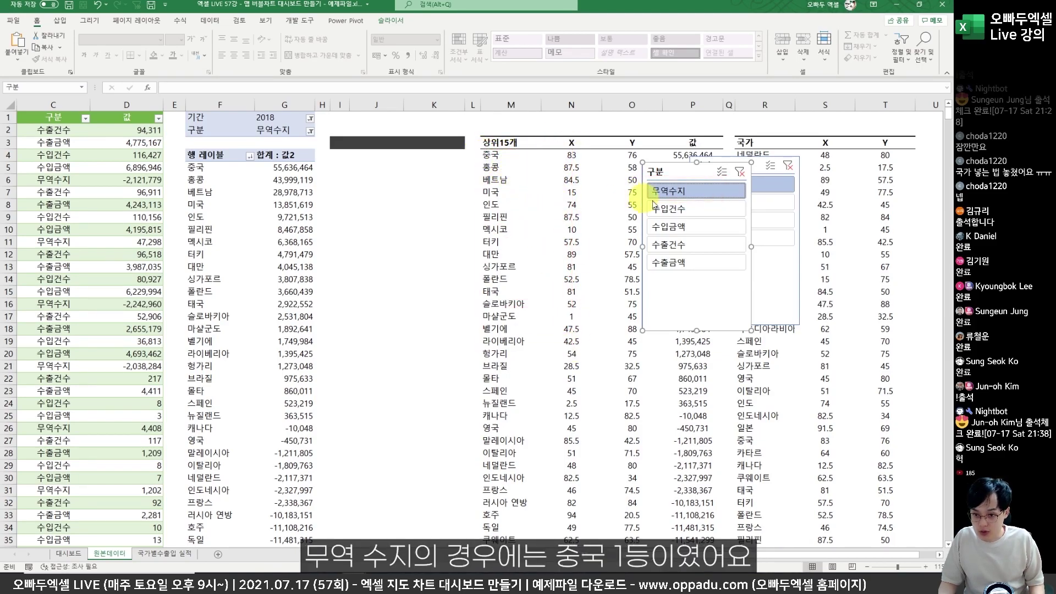
# Switch 구분 between 수입건수, 수입금액, 무역수지 and 수출건수 to compare the country order in the 상위15개 list.
pyautogui.click(672, 213)
pyautogui.moveTo(684, 201)
pyautogui.mouseDown()
pyautogui.moveTo(636, 201)
pyautogui.moveTo(734, 238)
pyautogui.mouseUp()
pyautogui.click(670, 227)
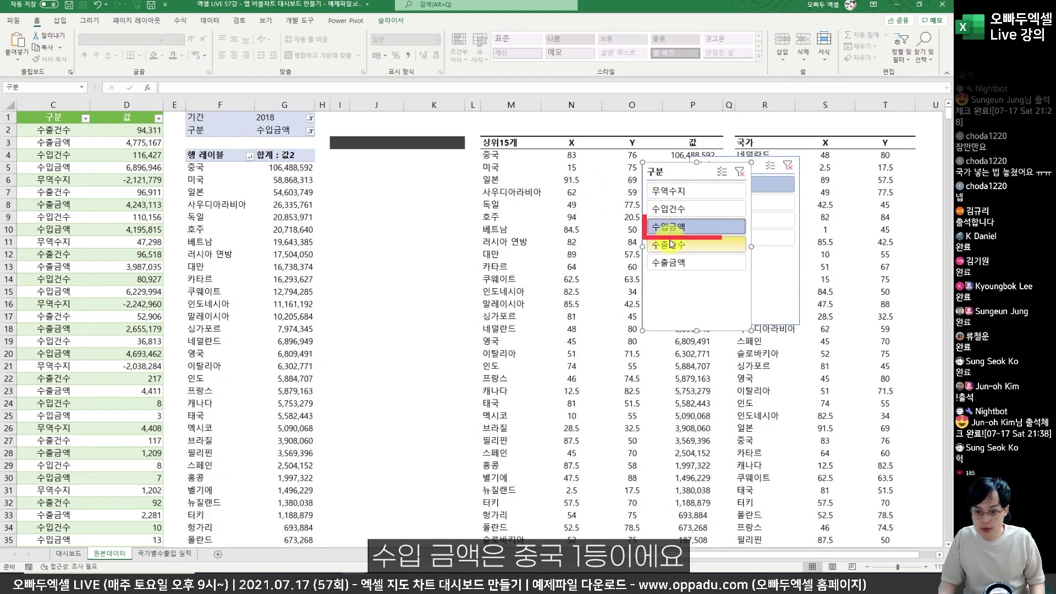
pyautogui.click(676, 209)
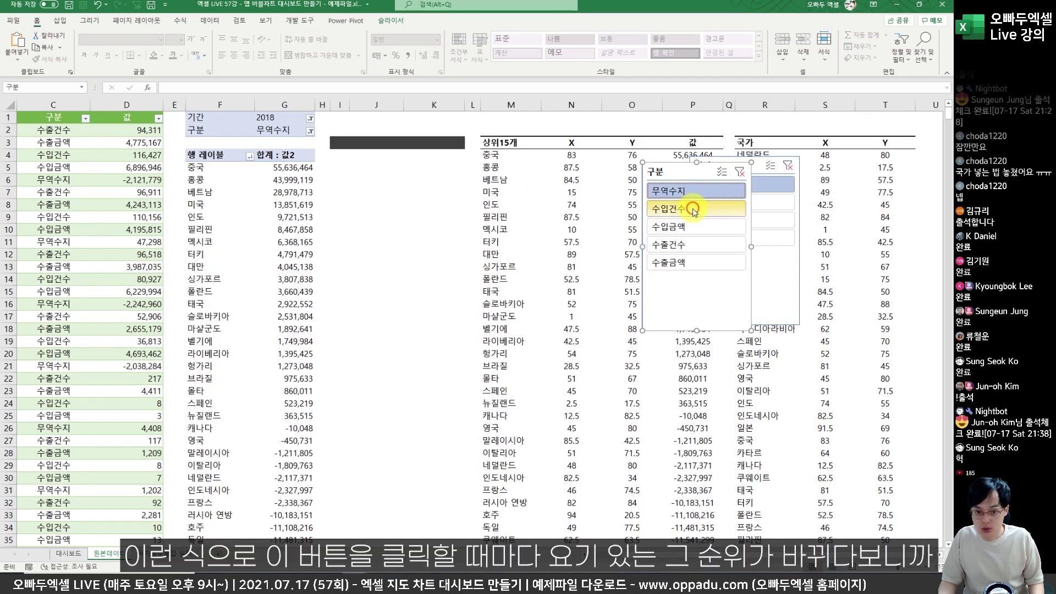
pyautogui.click(686, 234)
pyautogui.click(681, 244)
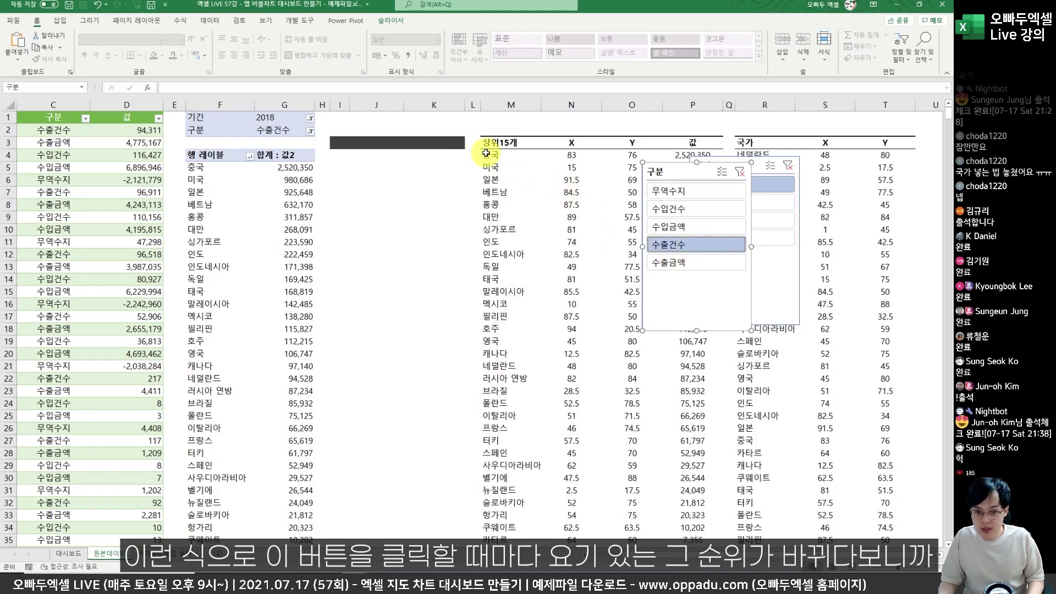
pyautogui.moveTo(479, 148)
pyautogui.mouseDown()
pyautogui.moveTo(542, 251)
pyautogui.moveTo(557, 324)
pyautogui.mouseUp()
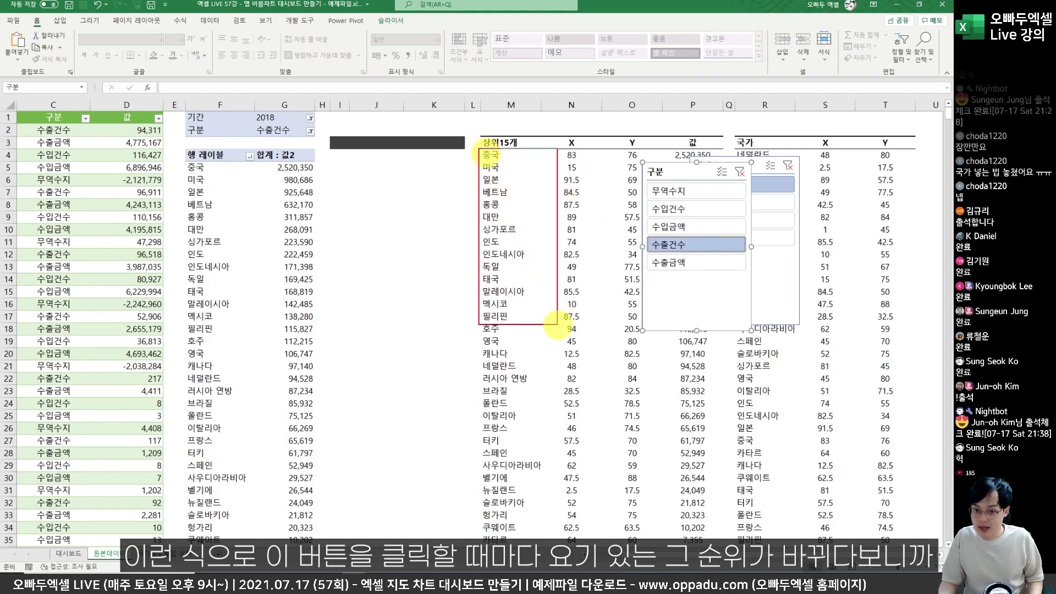
# Mark the map chart area and move the slicers clear of the 상위15개 table.
pyautogui.hscroll(5, 573, 232)
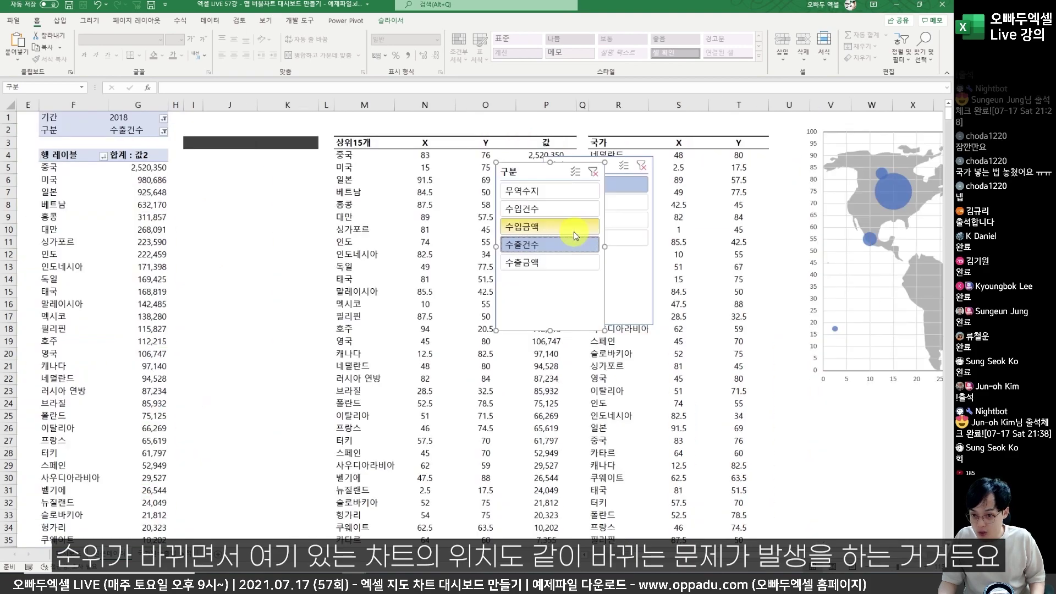
pyautogui.moveTo(321, 132); pyautogui.dragTo(789, 375)
pyautogui.moveTo(678, 176)
pyautogui.mouseDown()
pyautogui.moveTo(597, 182)
pyautogui.moveTo(612, 187)
pyautogui.mouseUp()
pyautogui.moveTo(562, 206)
pyautogui.mouseDown()
pyautogui.moveTo(651, 223)
pyautogui.moveTo(634, 247)
pyautogui.mouseUp()
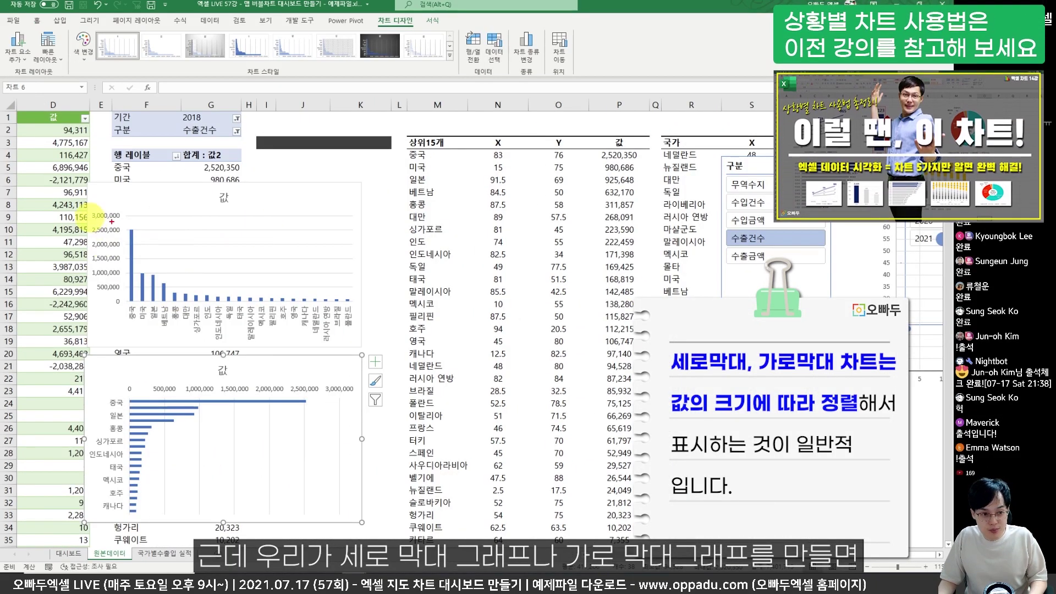
# Mark the bars in the vertical and horizontal bar charts and the 값 column to examine how their values are sorted.
pyautogui.moveTo(116, 207); pyautogui.dragTo(350, 315)
pyautogui.moveTo(107, 400); pyautogui.dragTo(243, 511)
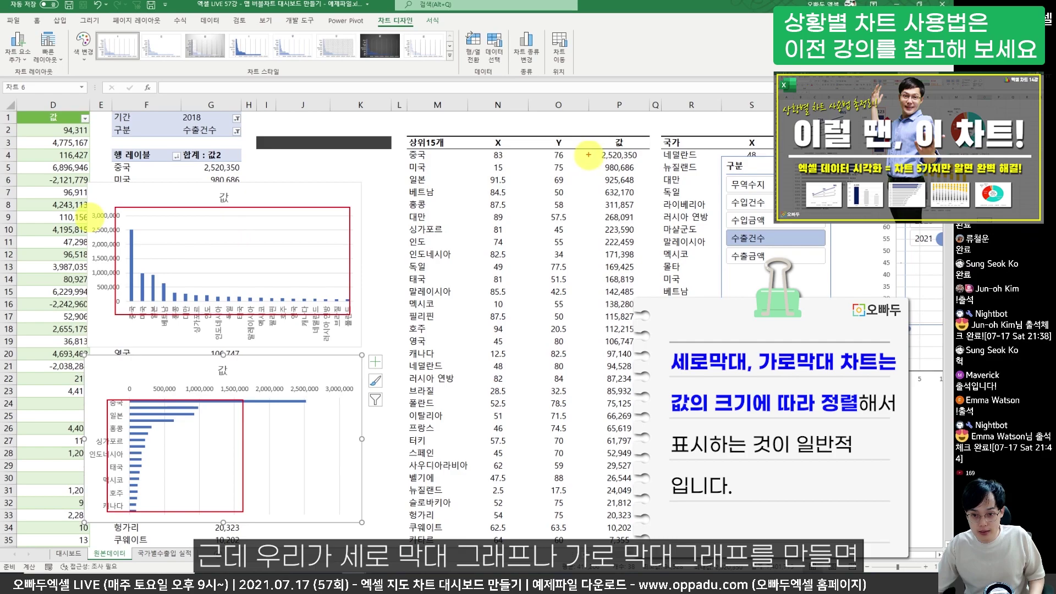
pyautogui.moveTo(589, 145); pyautogui.dragTo(648, 350)
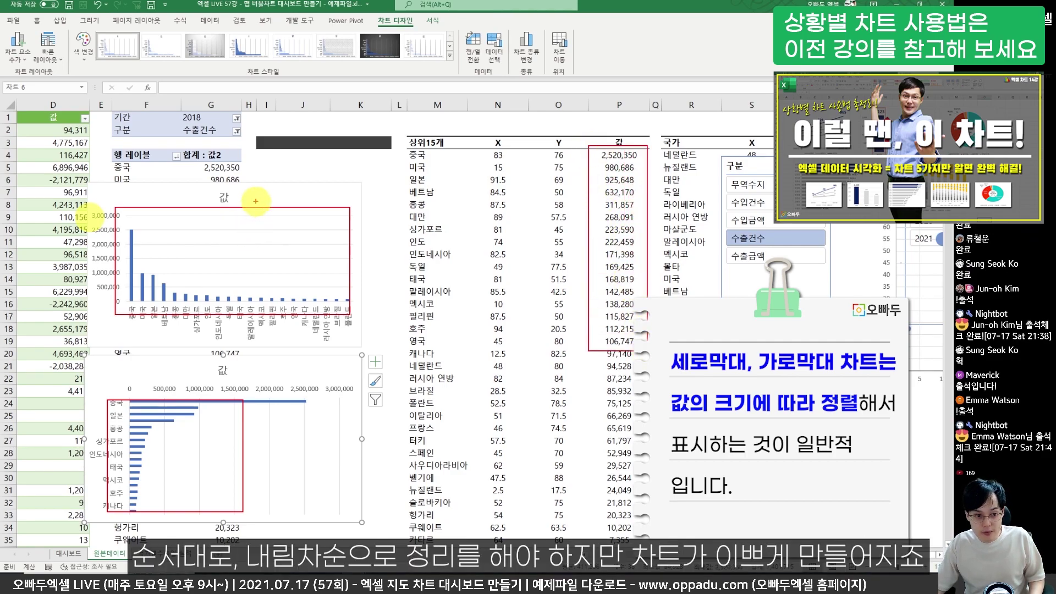
pyautogui.moveTo(134, 216)
pyautogui.mouseDown()
pyautogui.moveTo(246, 265)
pyautogui.moveTo(295, 268)
pyautogui.mouseUp()
pyautogui.moveTo(303, 280)
pyautogui.mouseDown()
pyautogui.moveTo(232, 236)
pyautogui.moveTo(304, 291)
pyautogui.mouseUp()
pyautogui.moveTo(177, 156)
pyautogui.mouseDown()
pyautogui.moveTo(242, 300)
pyautogui.moveTo(242, 347)
pyautogui.mouseUp()
pyautogui.moveTo(228, 158); pyautogui.dragTo(525, 177)
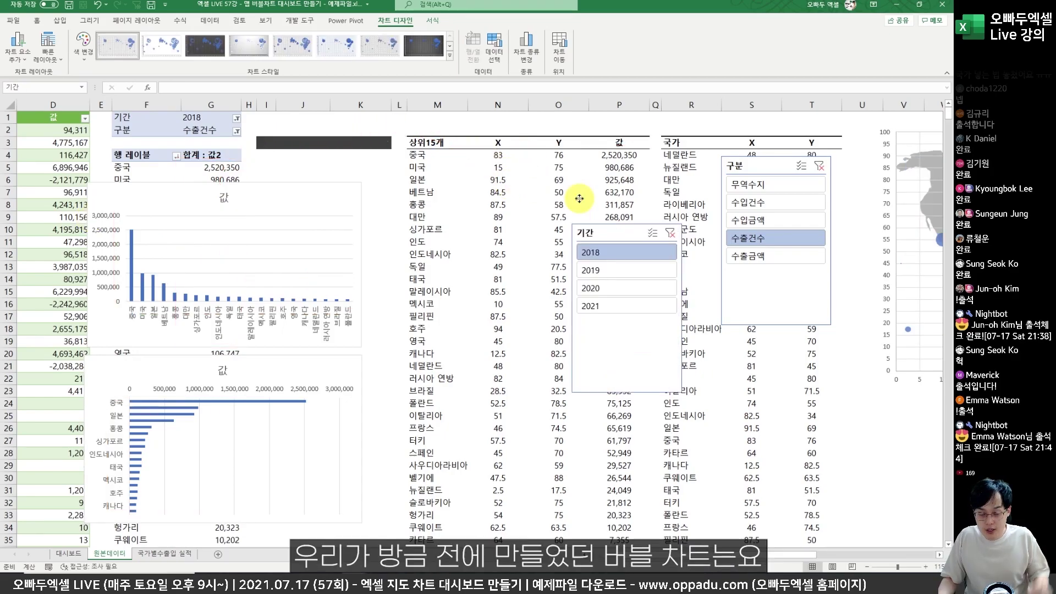
# Compare the bar charts with the bubble map chart, marking the whole map area to examine how bubble size is plotted.
pyautogui.hscroll(5, 696, 224)
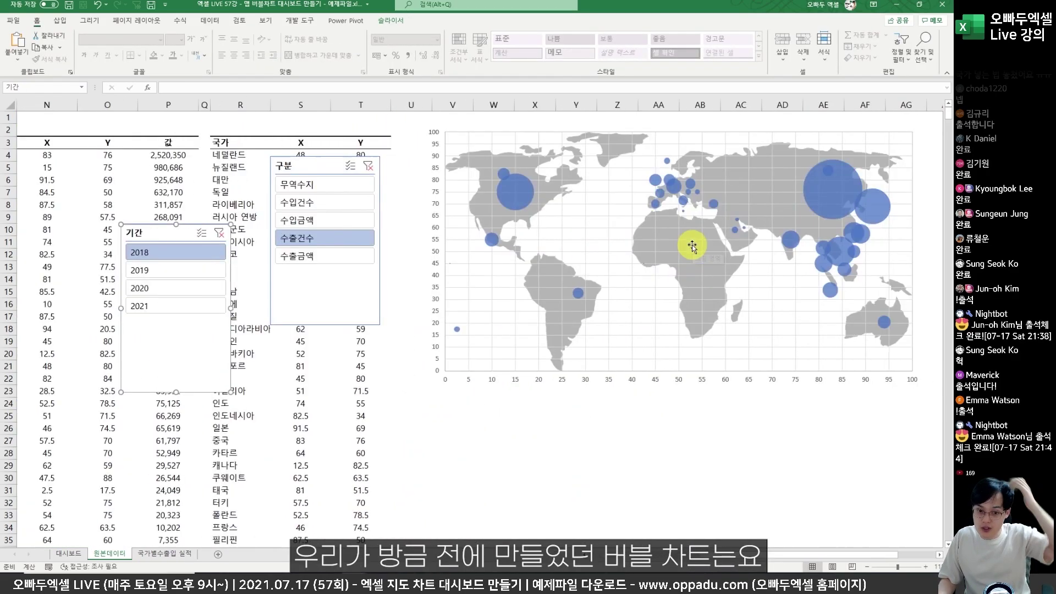
pyautogui.hscroll(-7, 667, 264)
pyautogui.moveTo(218, 219); pyautogui.dragTo(408, 315)
pyautogui.press('Escape')
pyautogui.hscroll(6, 490, 229)
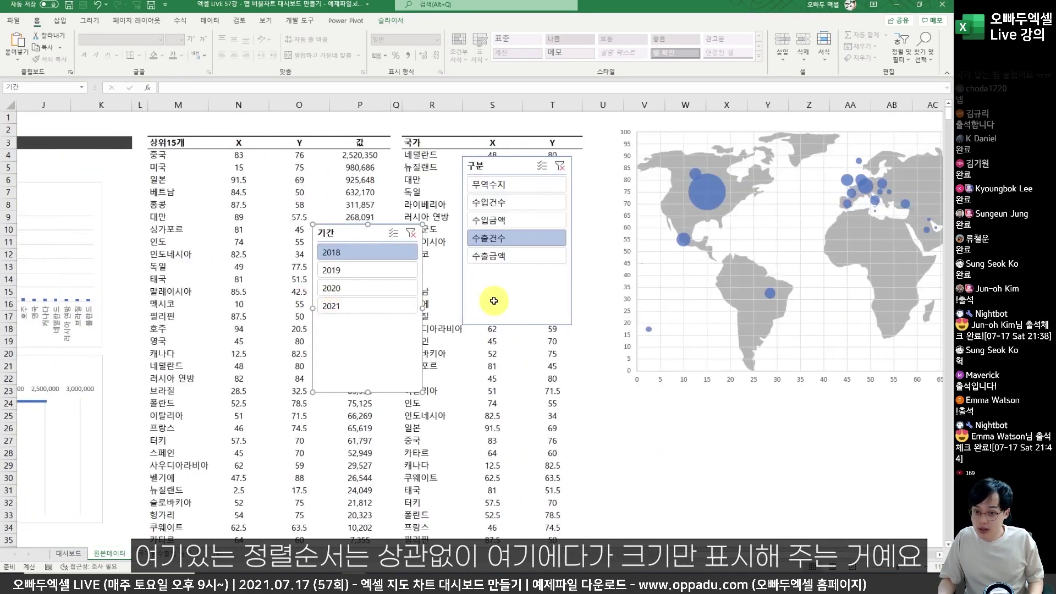
pyautogui.moveTo(467, 136)
pyautogui.mouseDown()
pyautogui.moveTo(790, 319)
pyautogui.moveTo(907, 369)
pyautogui.mouseUp()
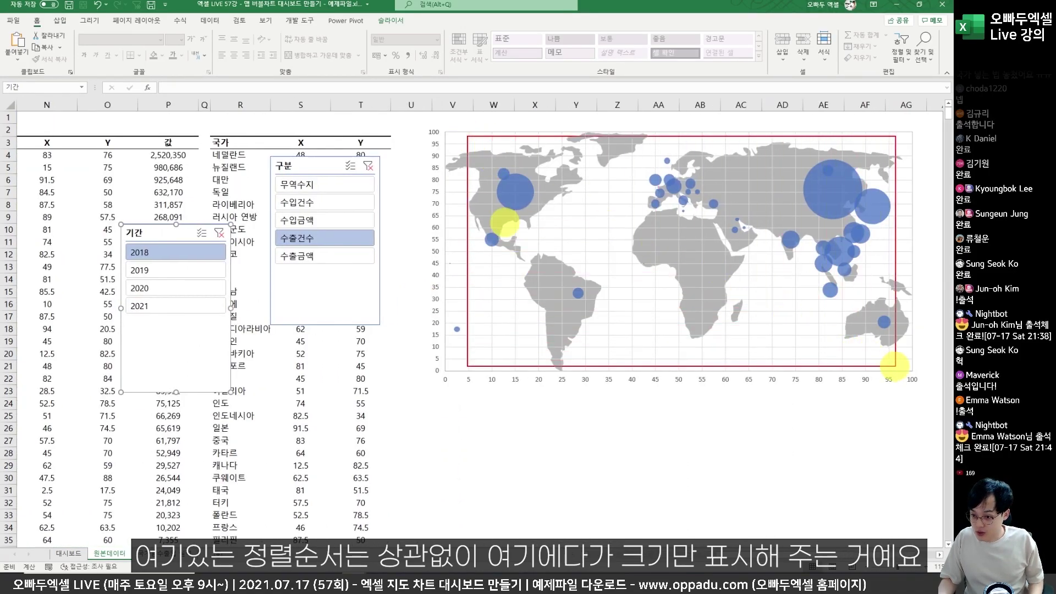
pyautogui.press('Escape')
pyautogui.hscroll(-3, 130, 332)
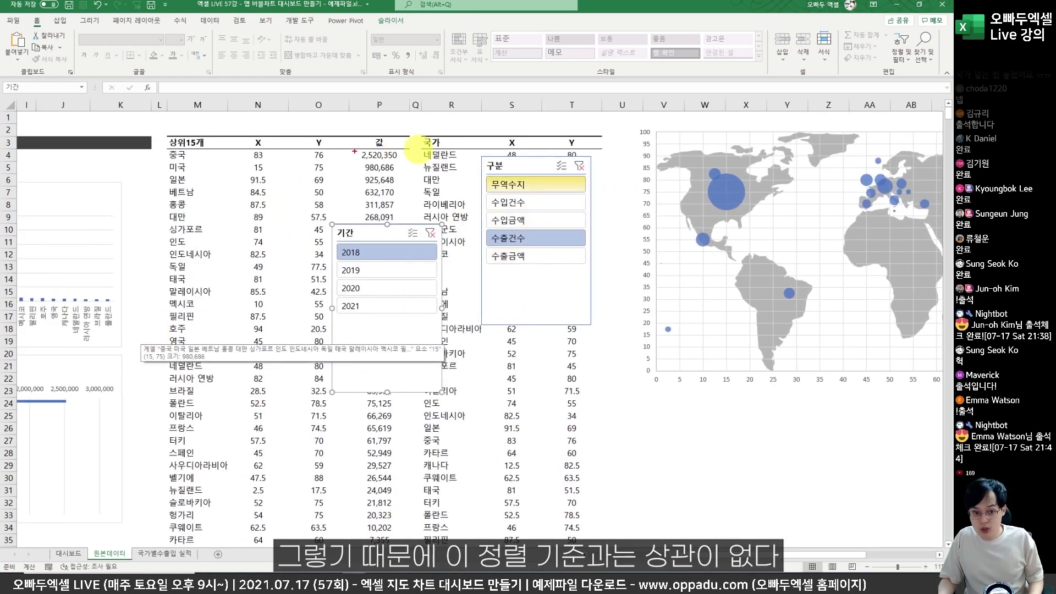
# Mark the 값 column and the 상위15개 country order, and circle the bubble over 미국 on the map chart.
pyautogui.moveTo(339, 148); pyautogui.dragTo(423, 334)
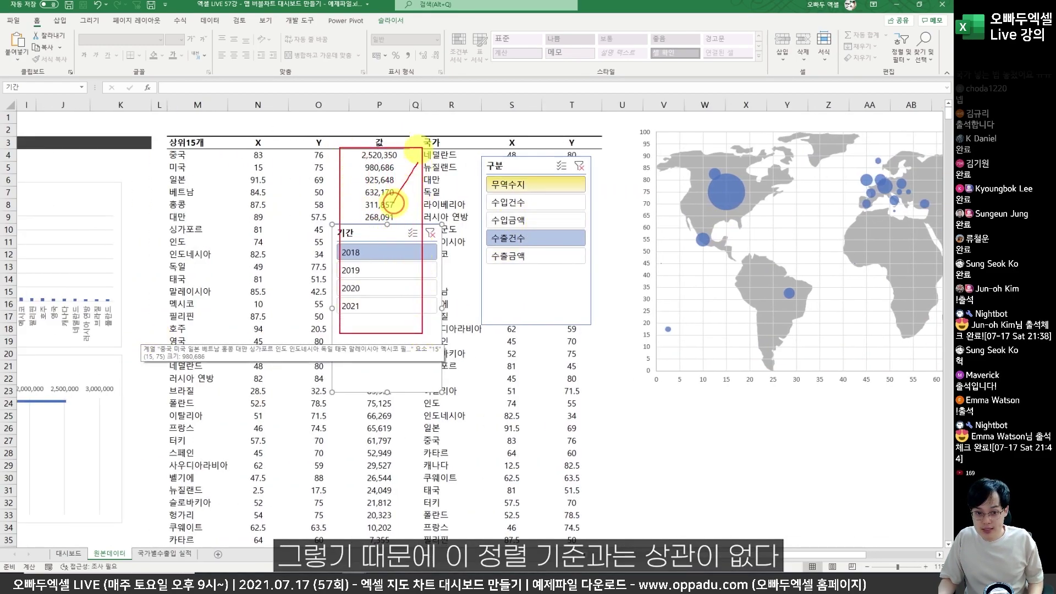
pyautogui.press('Escape')
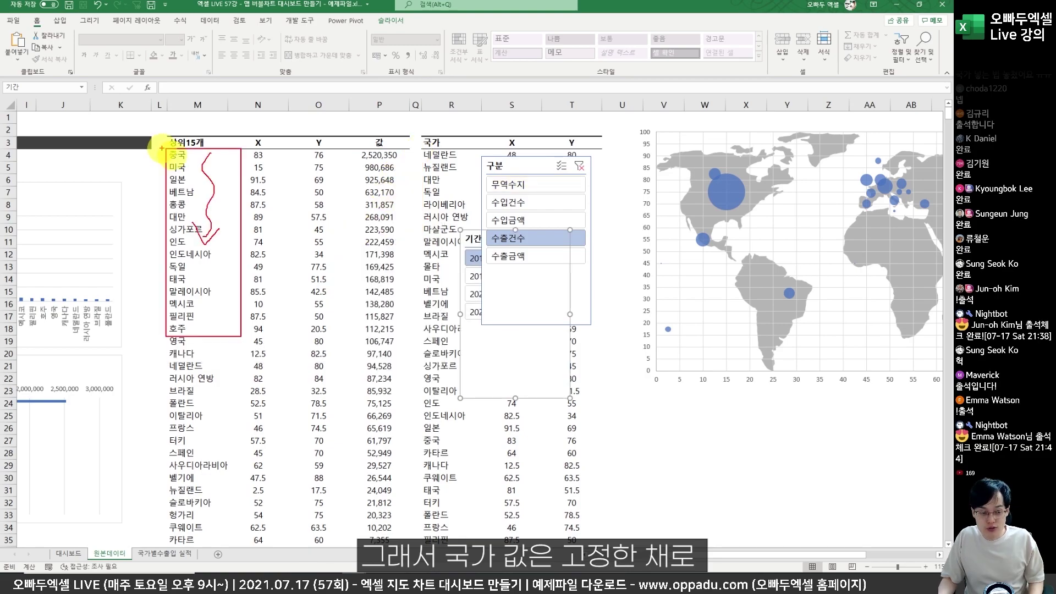
pyautogui.moveTo(163, 148)
pyautogui.mouseDown()
pyautogui.moveTo(243, 353)
pyautogui.moveTo(207, 144)
pyautogui.mouseUp()
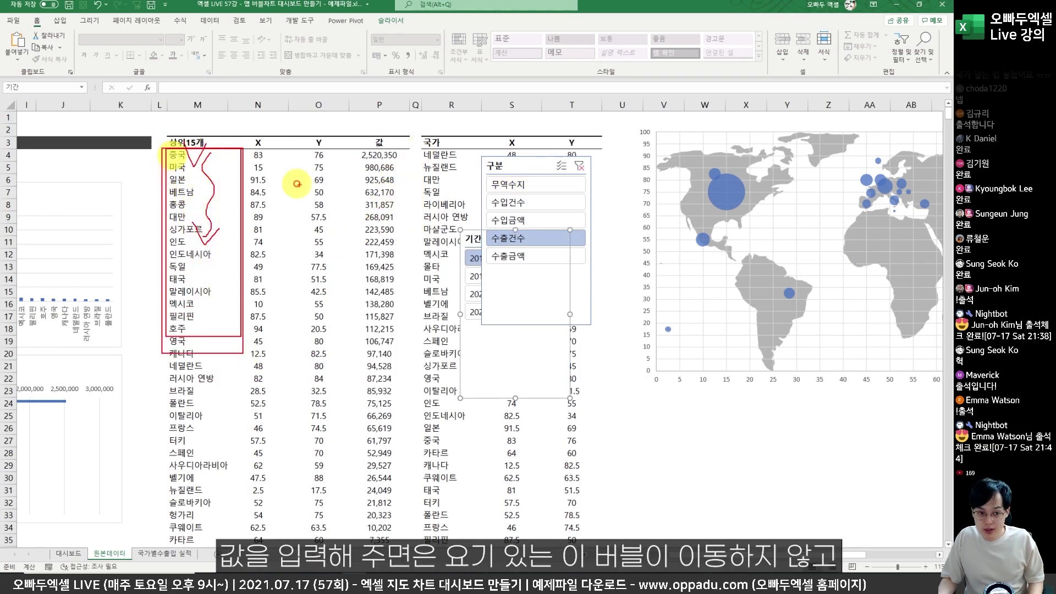
pyautogui.moveTo(346, 143); pyautogui.dragTo(428, 334)
pyautogui.moveTo(722, 177); pyautogui.dragTo(740, 211)
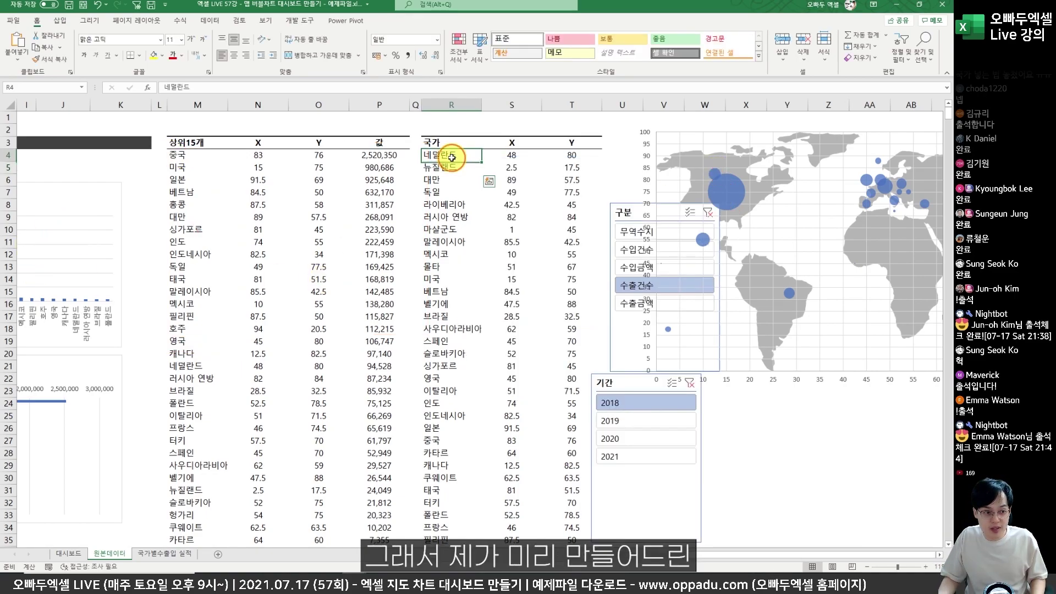
# Copy the country names in R4:R38 under 국가 and paste them over the 상위15개 list starting at M4.
pyautogui.moveTo(451, 158); pyautogui.dragTo(442, 524)
pyautogui.scroll(2, 457, 498)
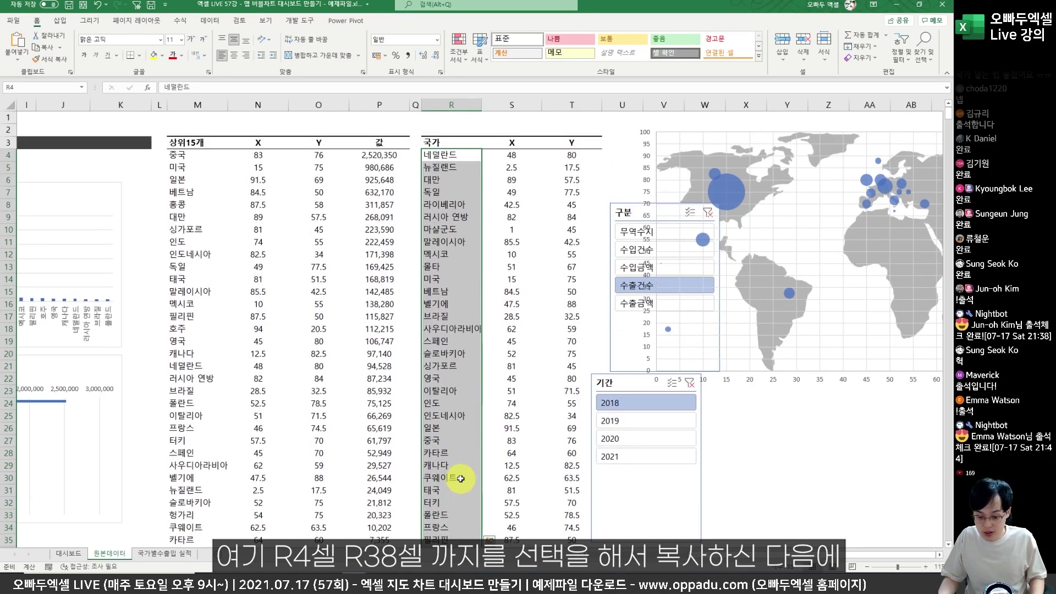
pyautogui.hotkey('ctrl', 'c')
pyautogui.hscroll(-3, 435, 449)
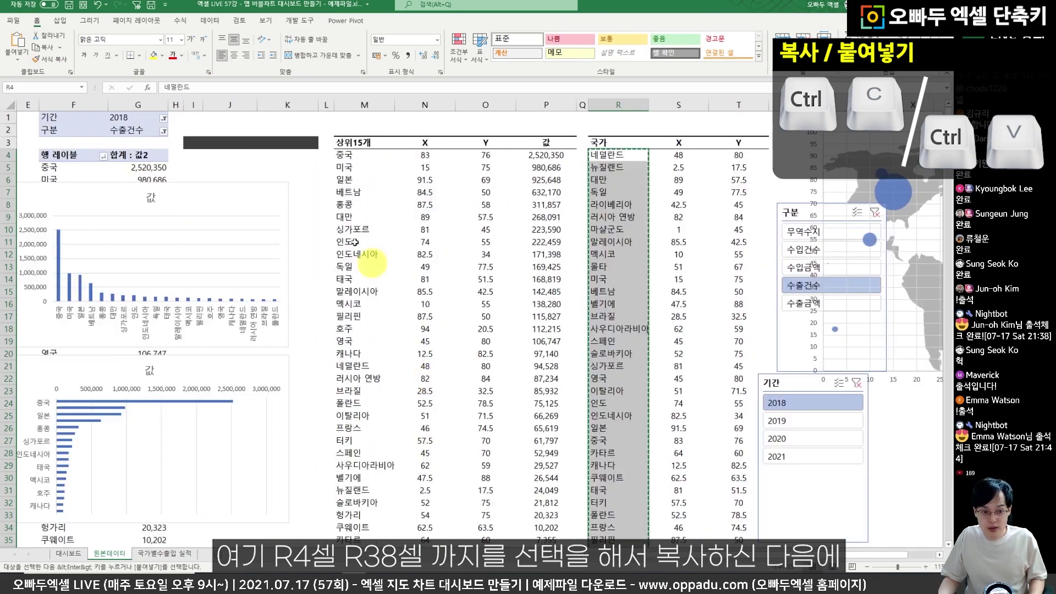
pyautogui.click(349, 160)
pyautogui.hotkey('ctrl', 'v')
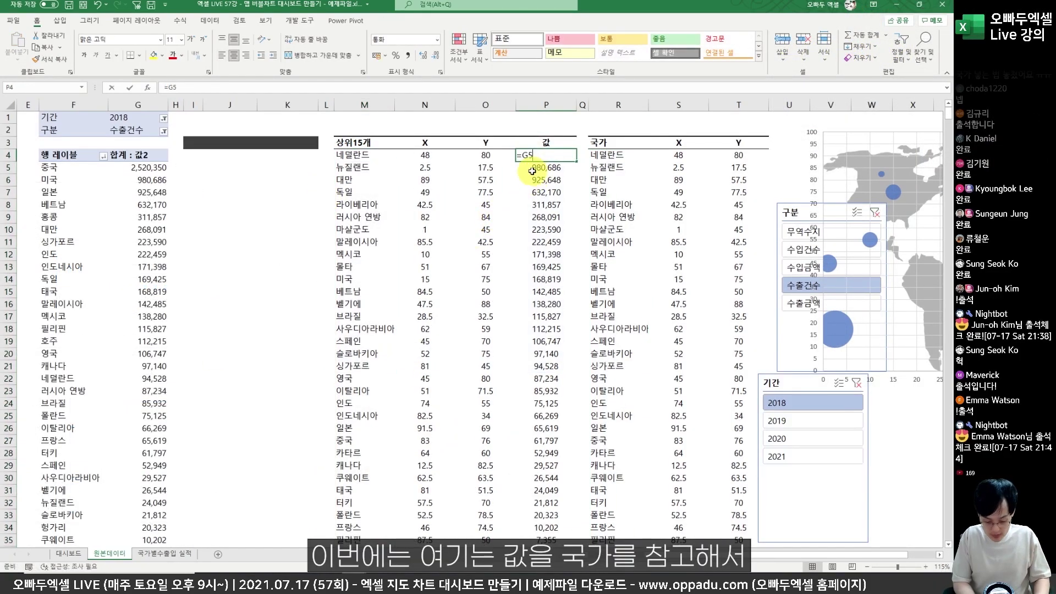
# Enter =VLOOKUP(M4,F:G,2,0) in P4 to look up each country's pivot value, and fill it down the 값 column.
pyautogui.write('=vlo')
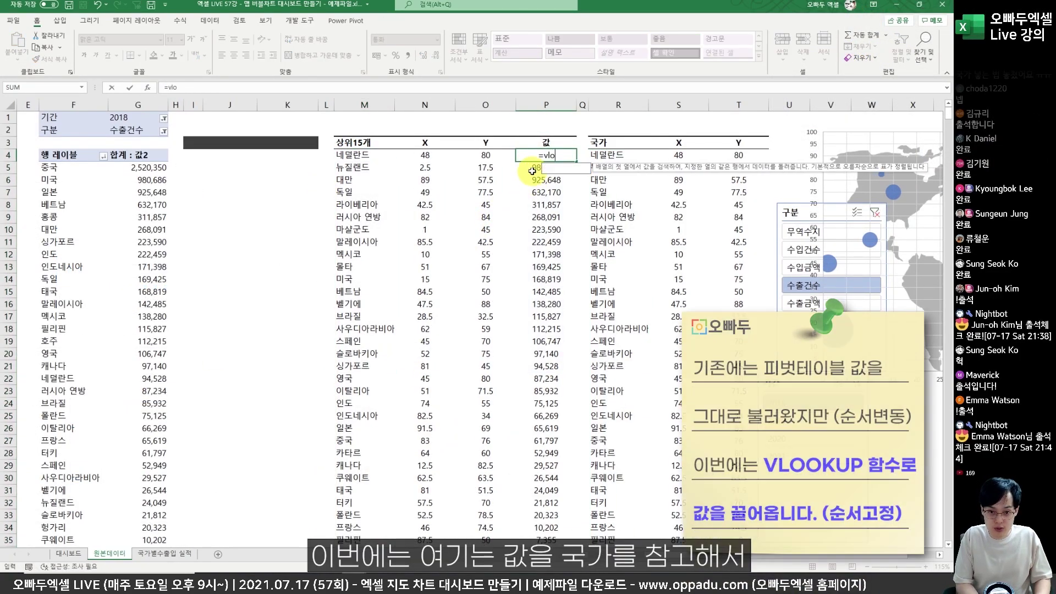
pyautogui.write('okiup(')
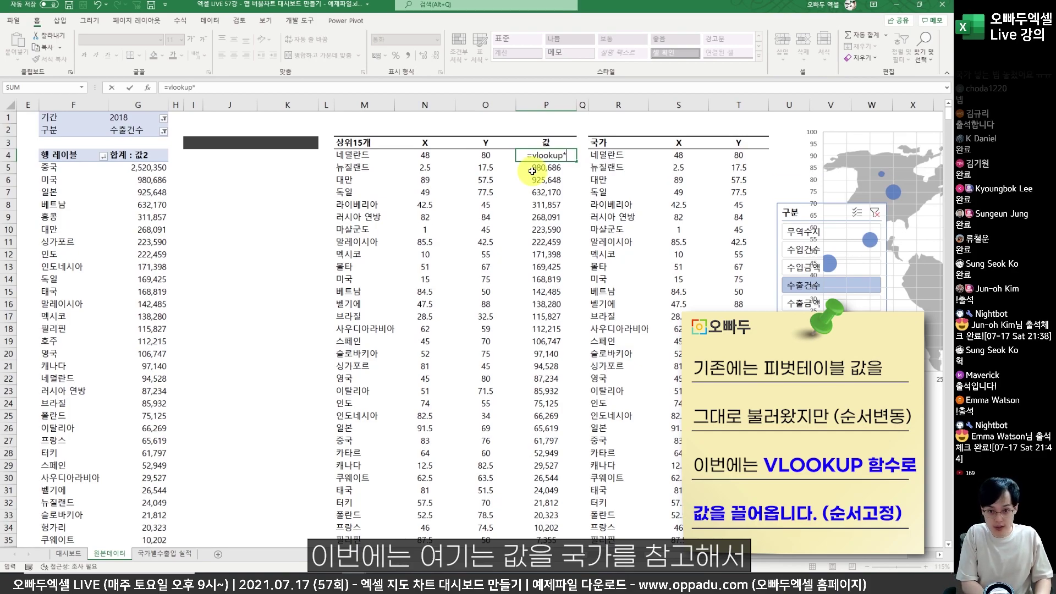
pyautogui.click(364, 155)
pyautogui.write(',')
pyautogui.moveTo(73, 104); pyautogui.dragTo(112, 100)
pyautogui.write(',2,0')
pyautogui.press('Return')
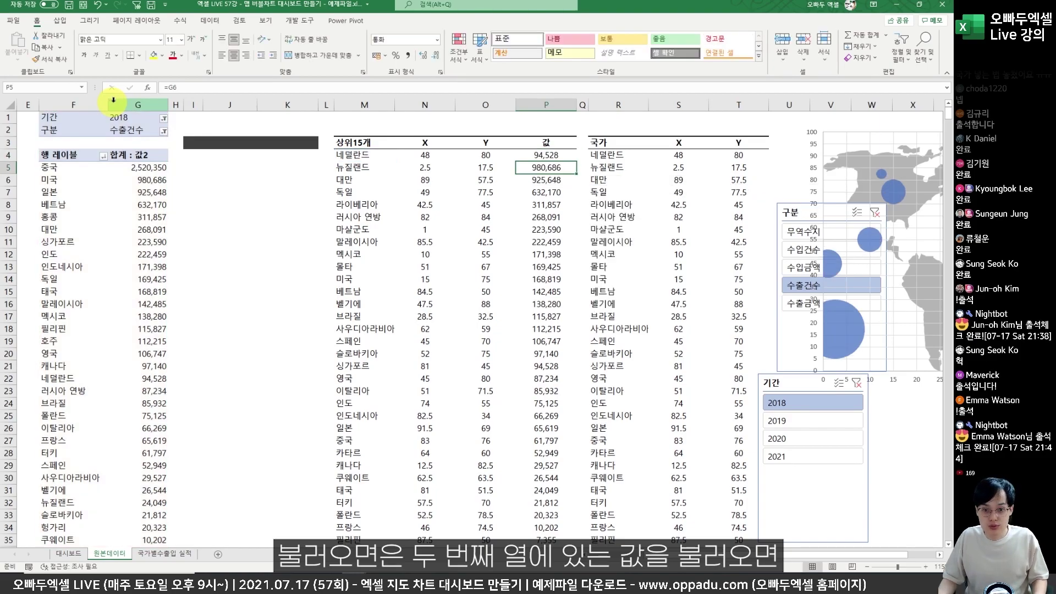
pyautogui.click(552, 156)
pyautogui.moveTo(577, 162); pyautogui.dragTo(554, 454)
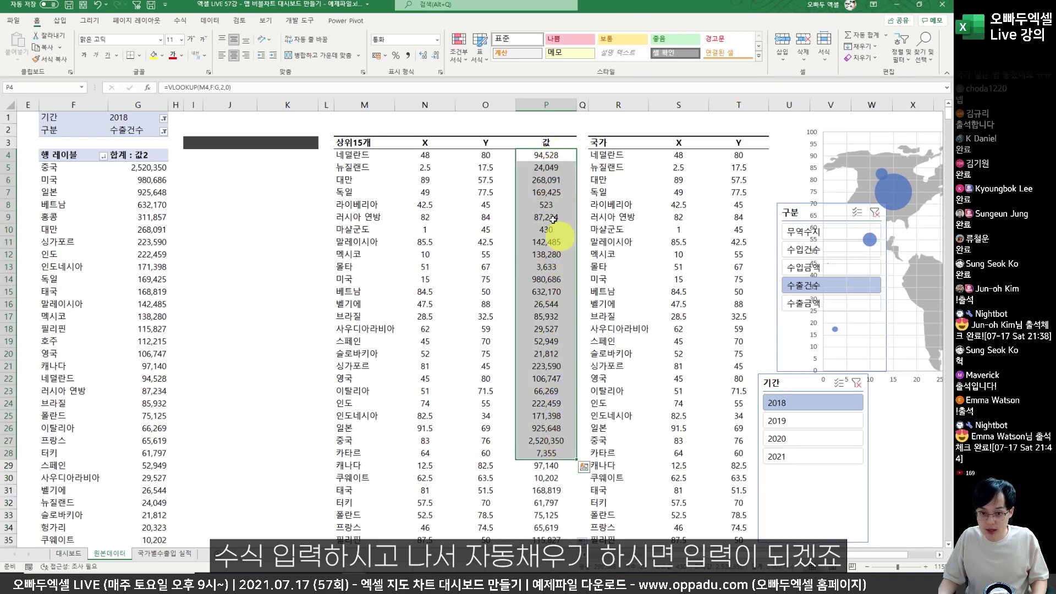
pyautogui.doubleClick(544, 156)
pyautogui.press('Escape')
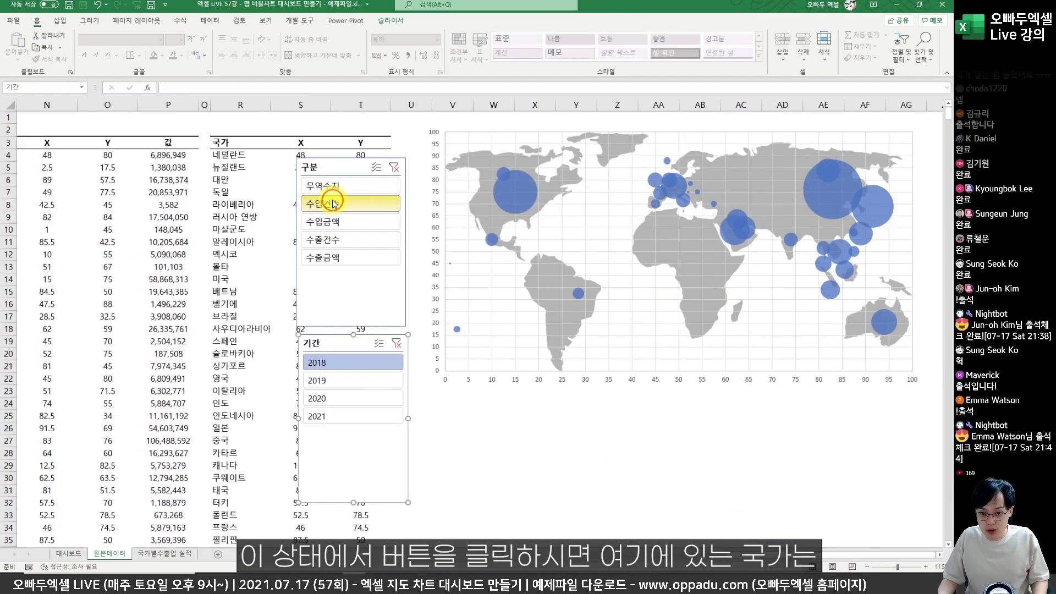
# Filter 구분 by 무역수지 and 수입금액 and mark the 상위15개 country list to check its order.
pyautogui.click(334, 185)
pyautogui.click(334, 221)
pyautogui.hscroll(-3, 192, 190)
pyautogui.moveTo(96, 146); pyautogui.dragTo(162, 402)
pyautogui.moveTo(149, 143); pyautogui.dragTo(130, 216)
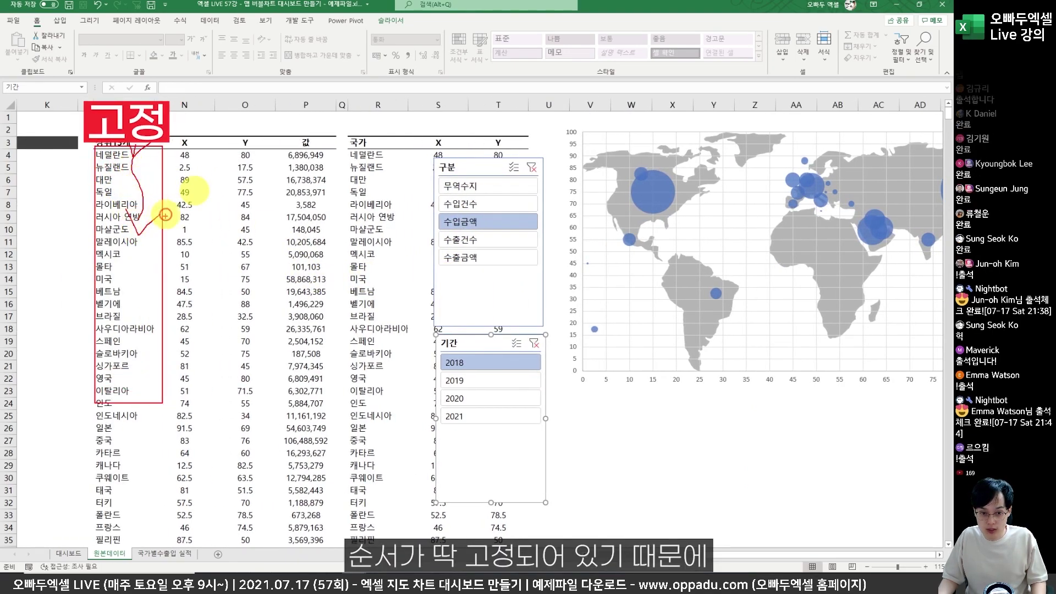
# Cycle 구분 through 수입건수, 수입금액 and 수출건수 and 기간 through 2019, 2020 and 2021 to check the bubble positions on the map.
pyautogui.press('Escape')
pyautogui.hscroll(3, 385, 275)
pyautogui.click(371, 208)
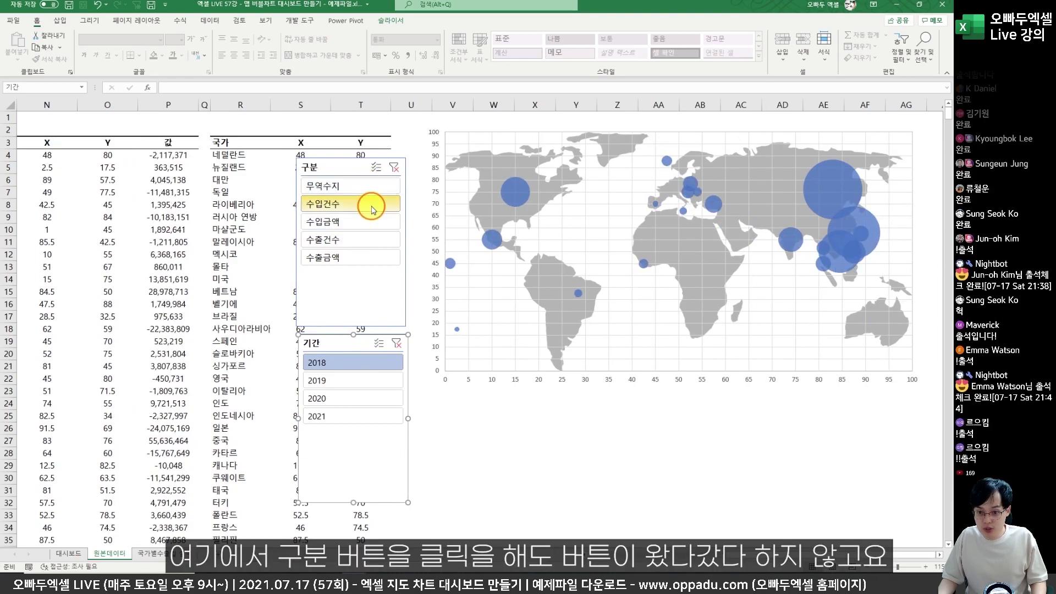
pyautogui.click(322, 221)
pyautogui.click(323, 239)
pyautogui.click(330, 219)
pyautogui.click(337, 383)
pyautogui.click(335, 400)
pyautogui.click(334, 416)
pyautogui.click(347, 384)
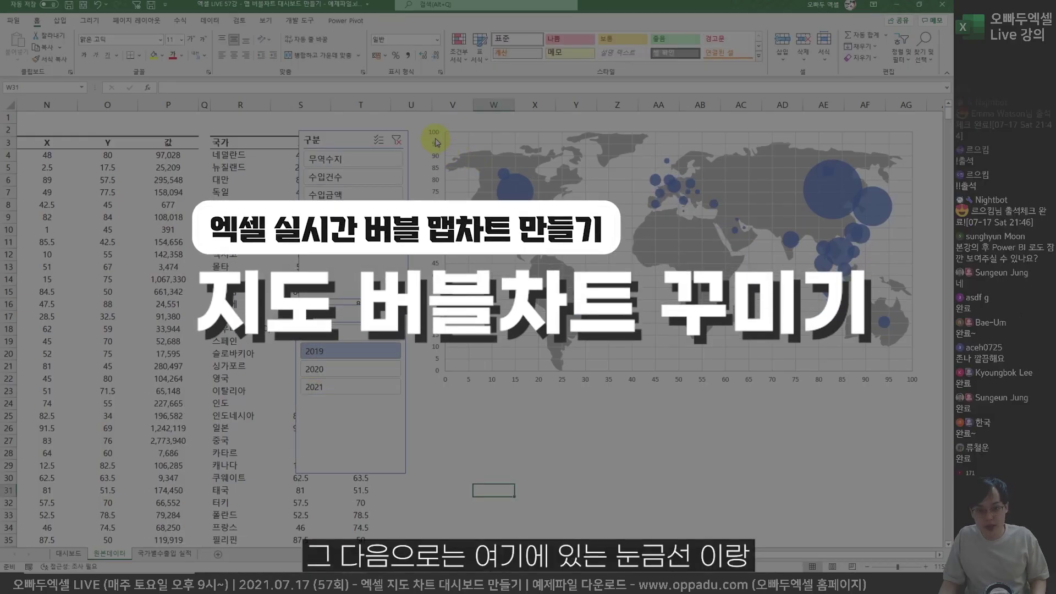
# Delete the vertical and horizontal gridlines from the bubble map chart.
pyautogui.moveTo(470, 152)
pyautogui.mouseDown()
pyautogui.moveTo(468, 380)
pyautogui.moveTo(499, 388)
pyautogui.mouseUp()
pyautogui.moveTo(406, 155); pyautogui.dragTo(444, 236)
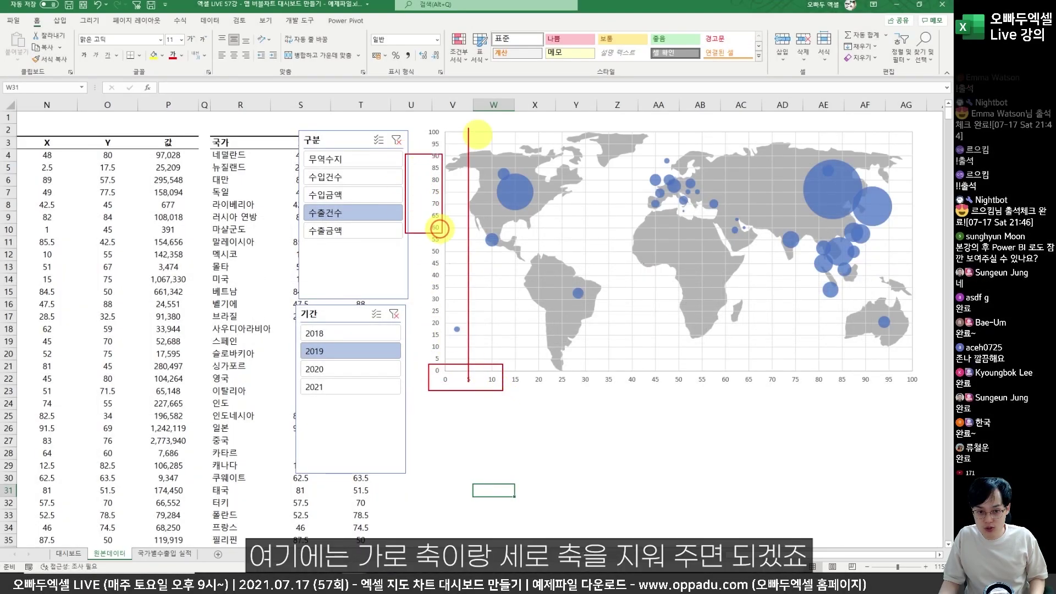
pyautogui.click(470, 179)
pyautogui.press('Delete')
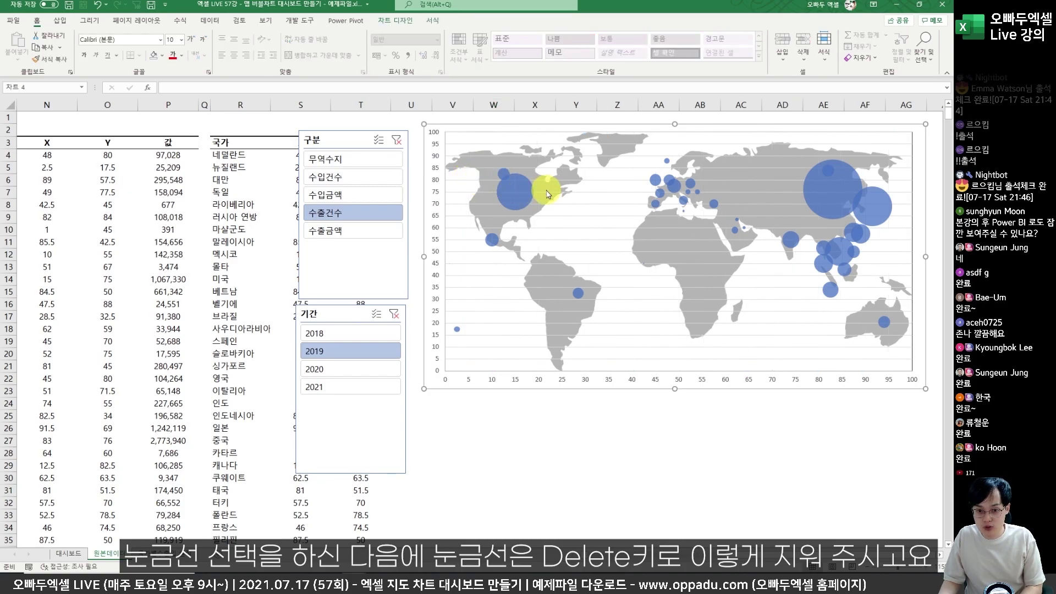
pyautogui.press('Delete')
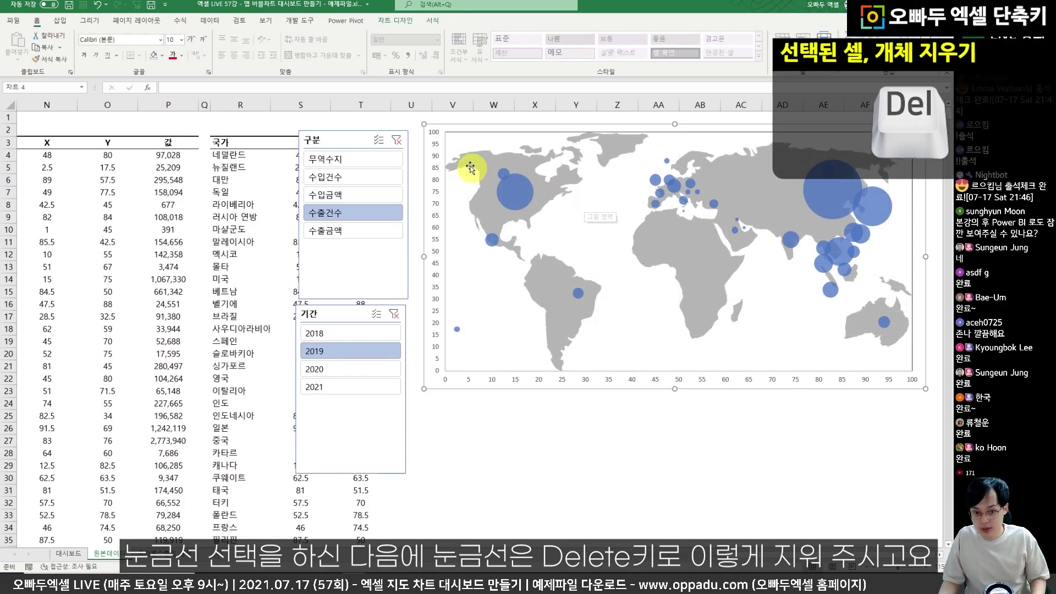
# Set the label position of the bubble chart's vertical axis to 없음 (None).
pyautogui.rightClick(433, 137)
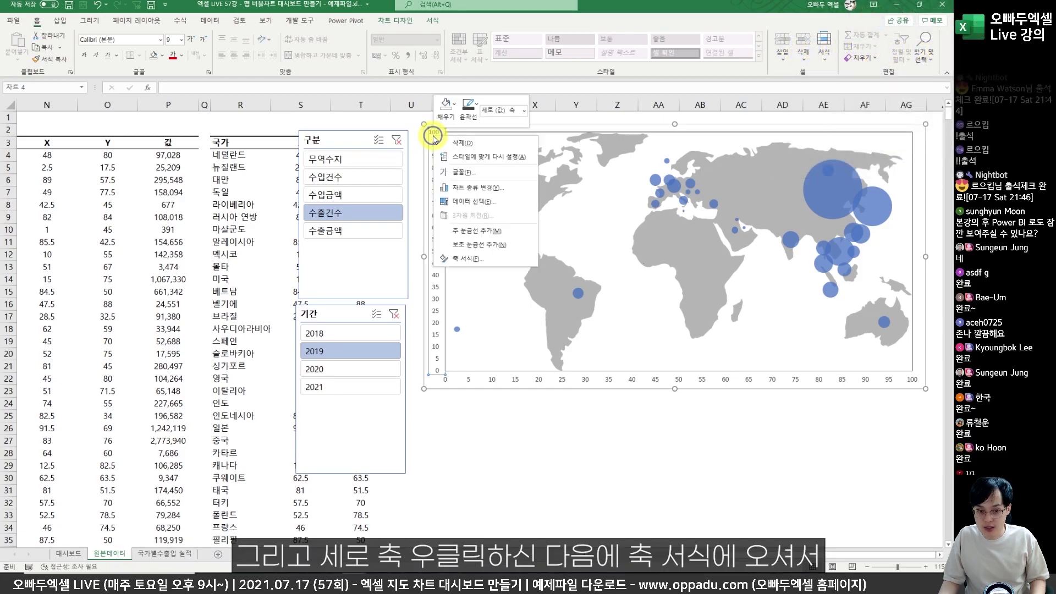
pyautogui.click(470, 259)
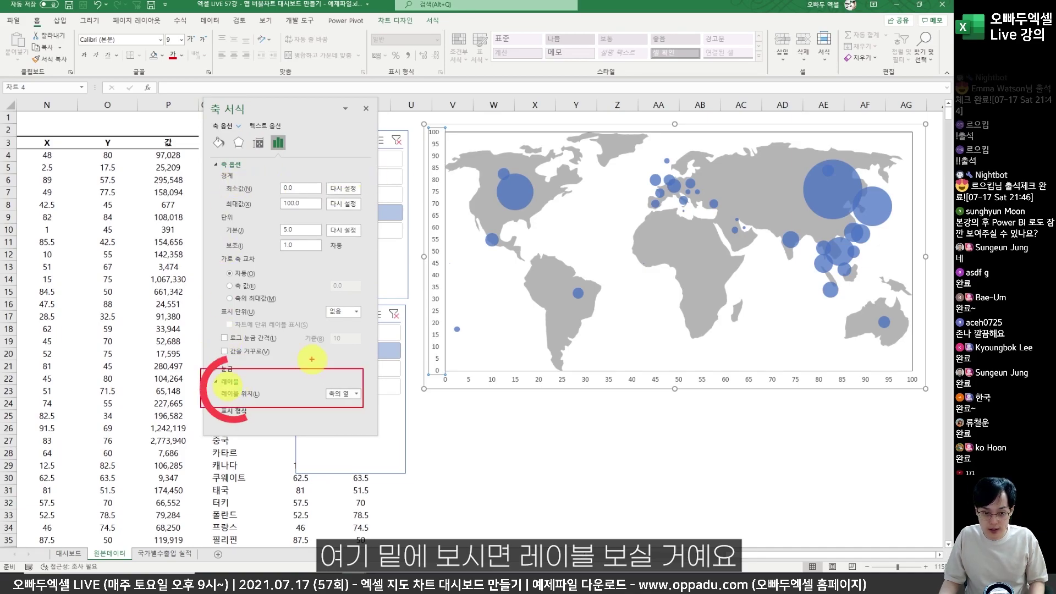
pyautogui.click(356, 394)
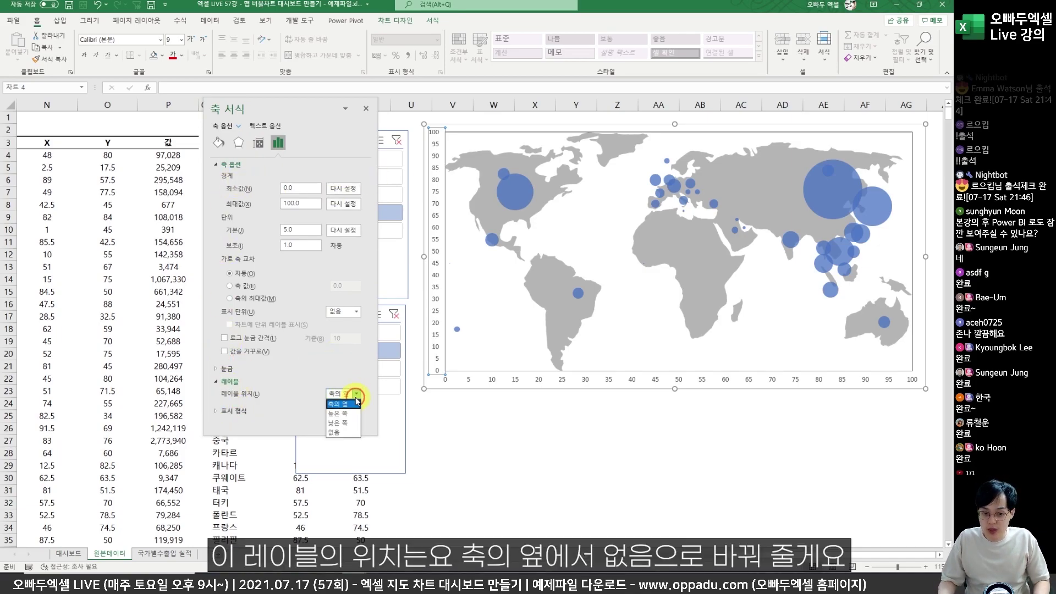
pyautogui.click(336, 433)
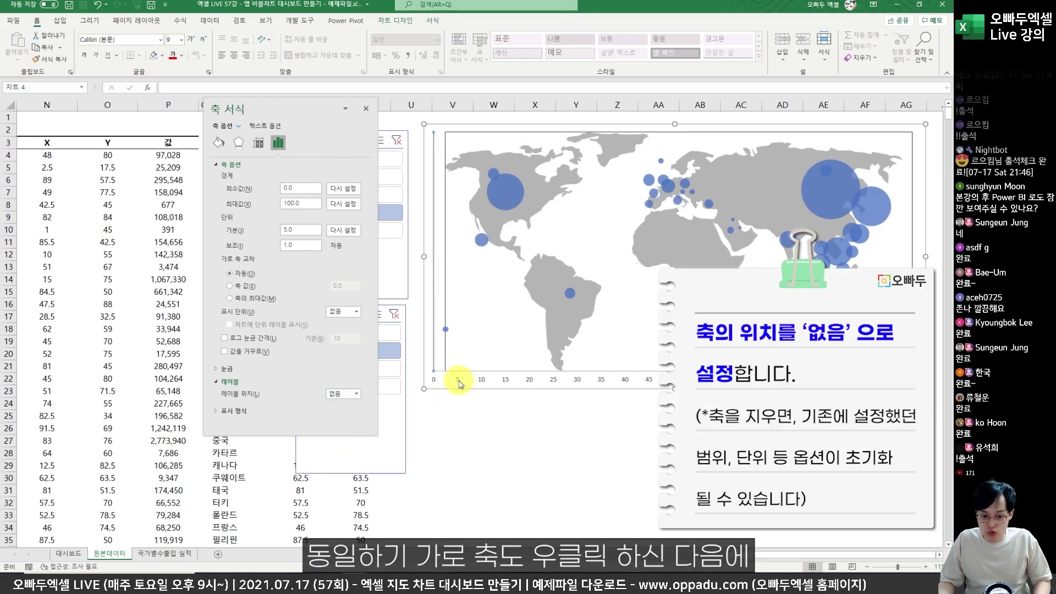
# Set the label position of the bubble chart's horizontal axis to 없음 (None).
pyautogui.rightClick(459, 384)
pyautogui.click(479, 501)
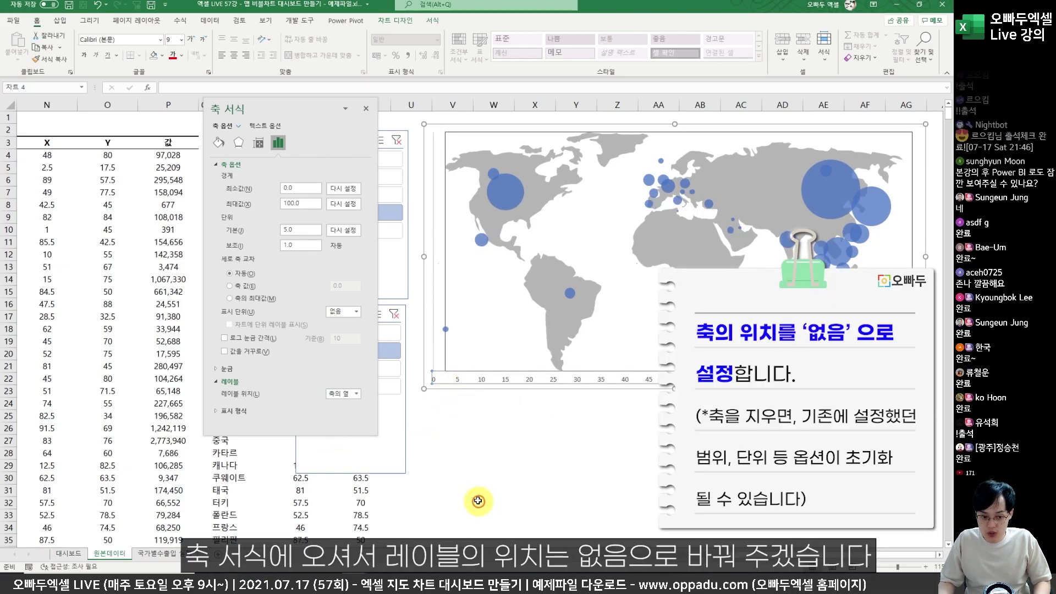
pyautogui.click(354, 395)
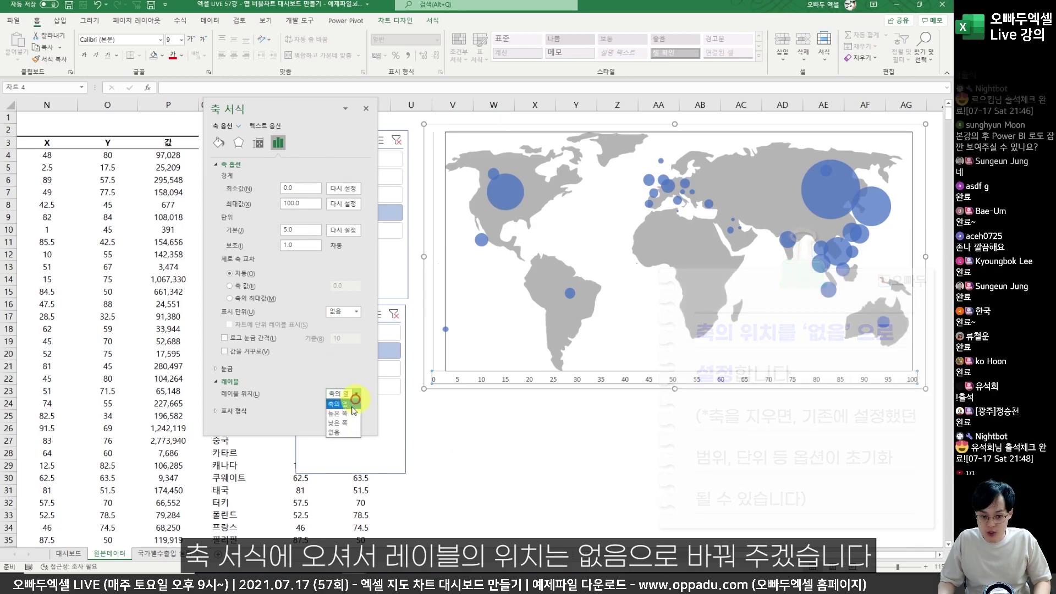
pyautogui.click(336, 432)
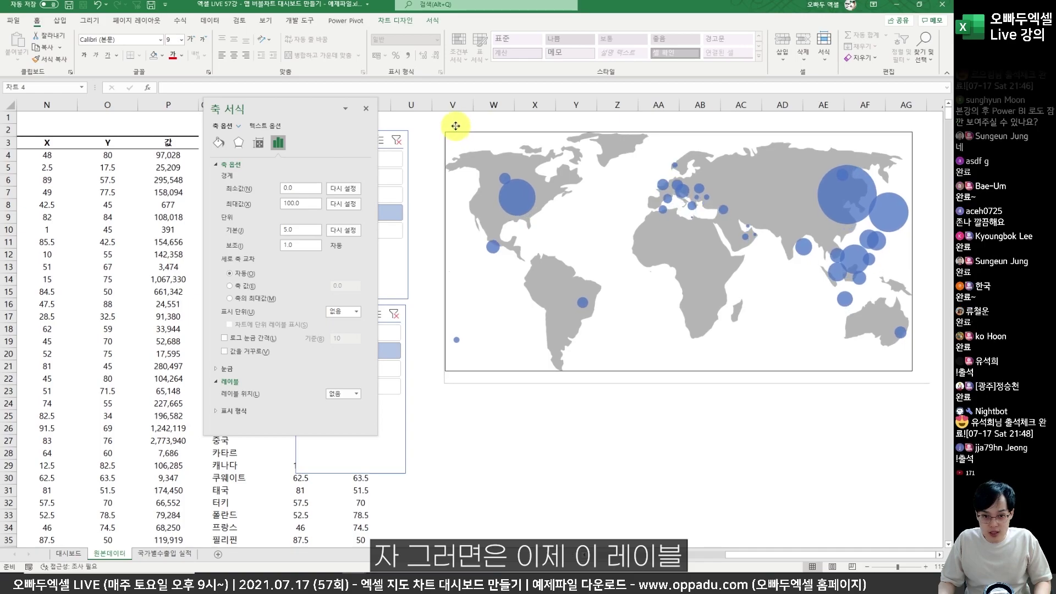
# Reposition and resize the bubble chart so its plot area lines up with the world map picture again.
pyautogui.click(445, 126)
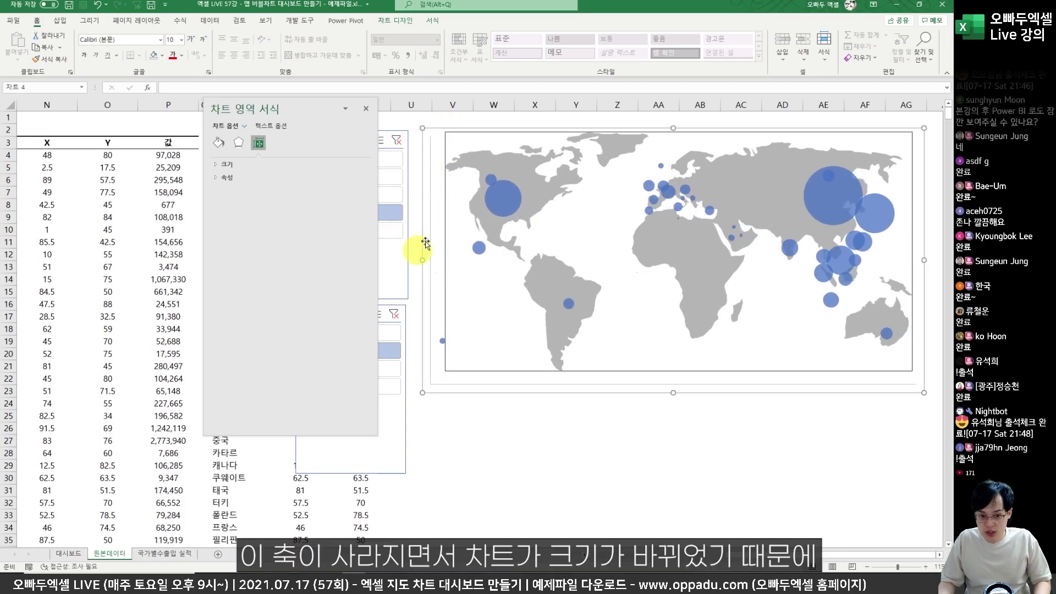
pyautogui.click(435, 127)
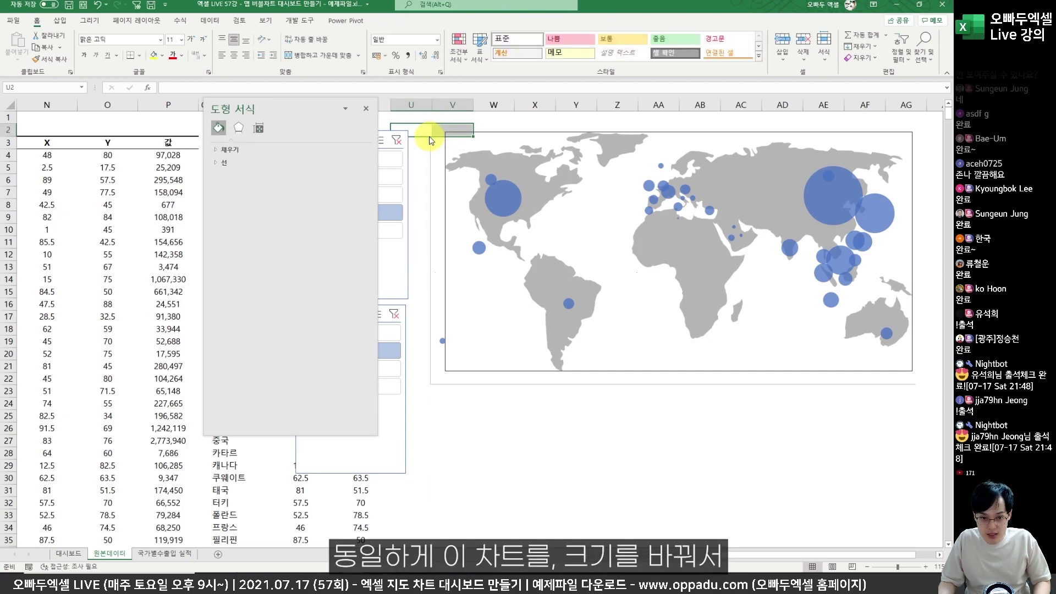
pyautogui.moveTo(434, 127); pyautogui.dragTo(450, 126)
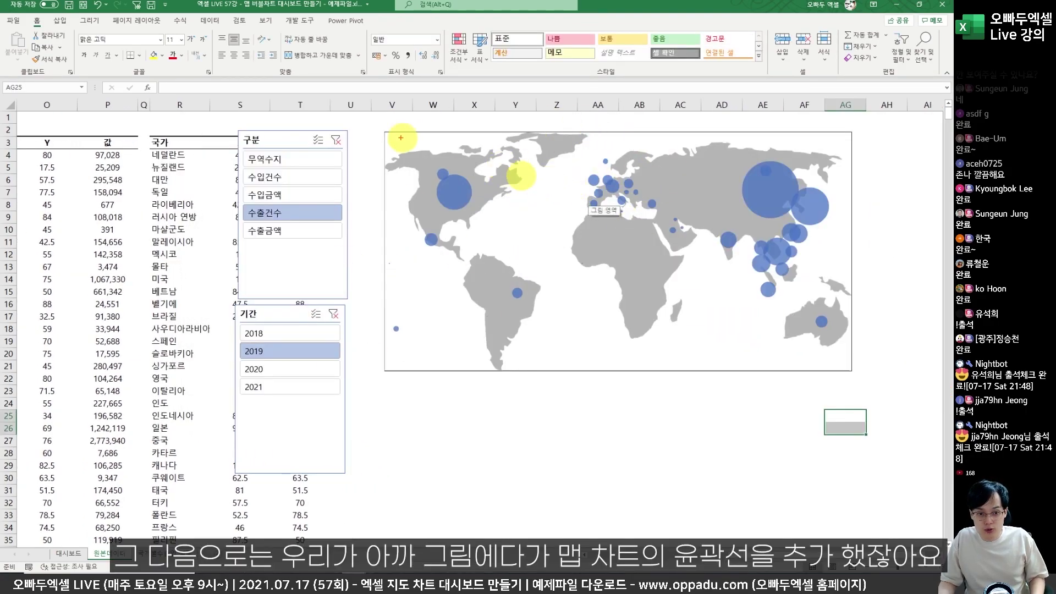
# Try to select the map picture beneath the bubble chart directly on the sheet.
pyautogui.moveTo(378, 127); pyautogui.dragTo(858, 377)
pyautogui.moveTo(383, 132); pyautogui.dragTo(853, 372)
pyautogui.press('Escape')
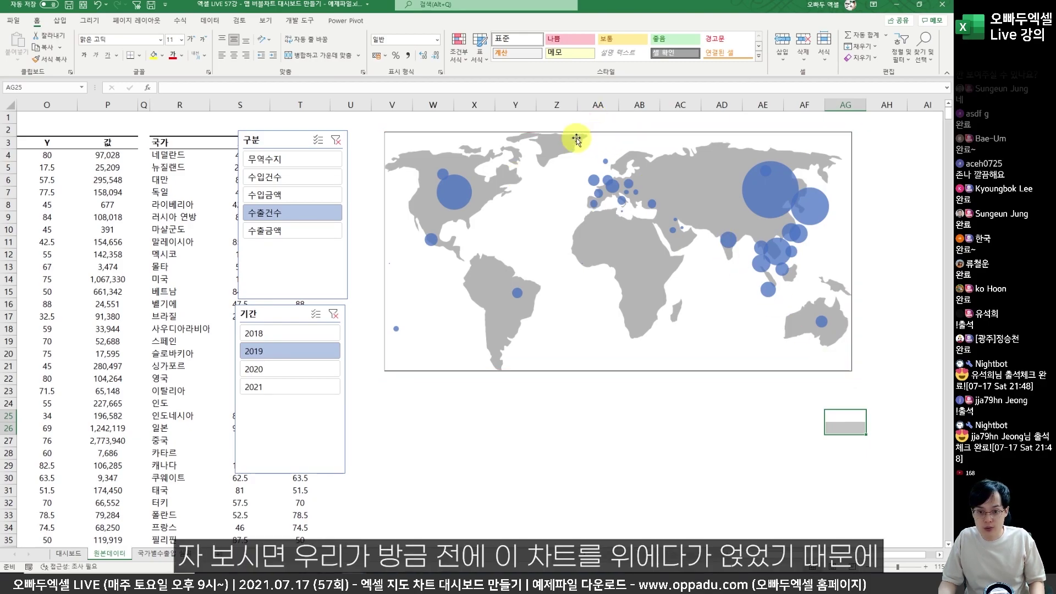
pyautogui.click(578, 133)
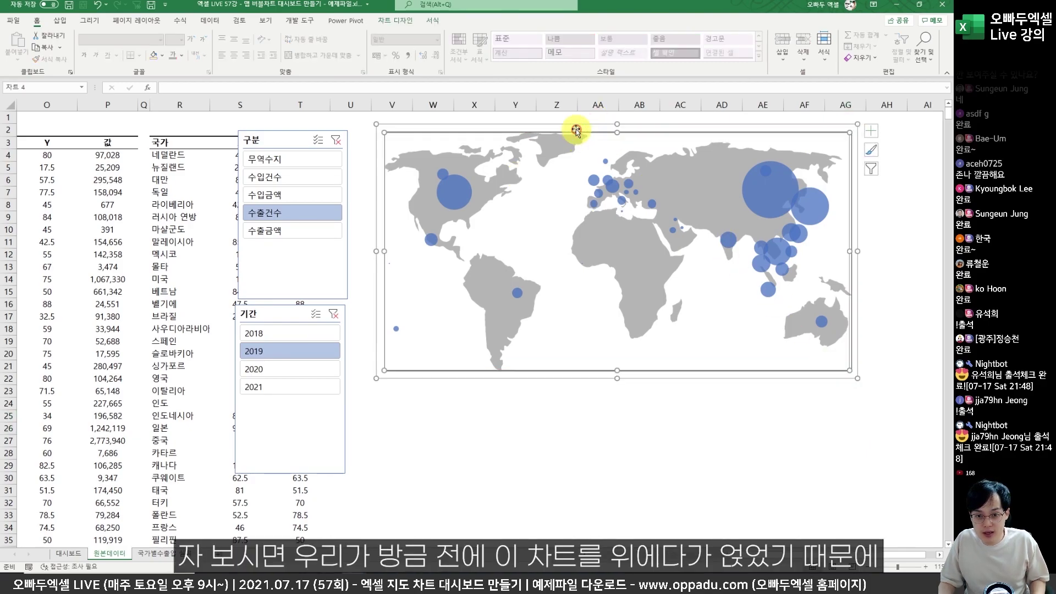
pyautogui.click(392, 132)
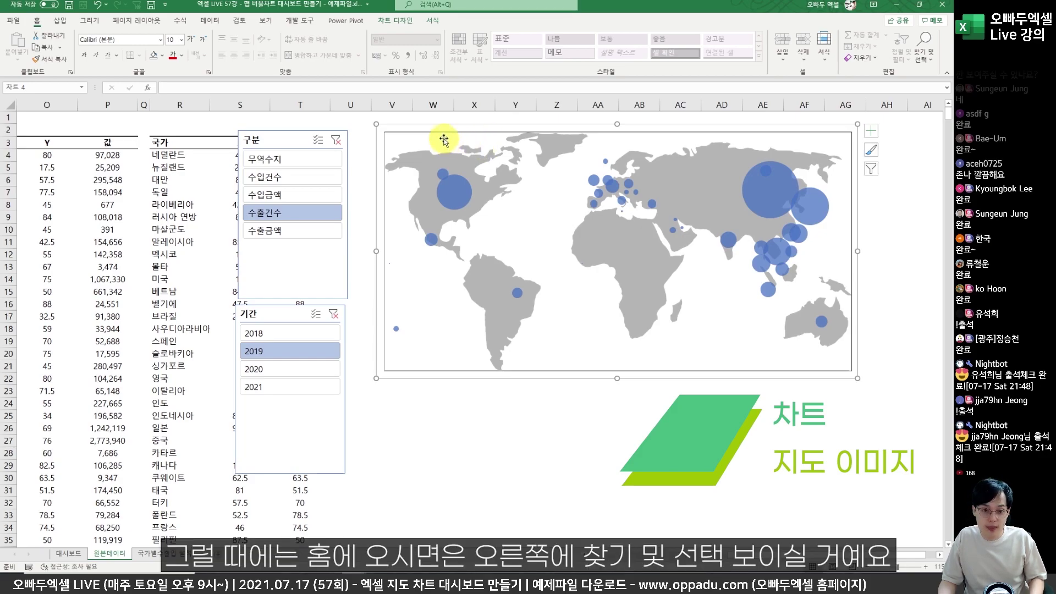
pyautogui.press('Escape')
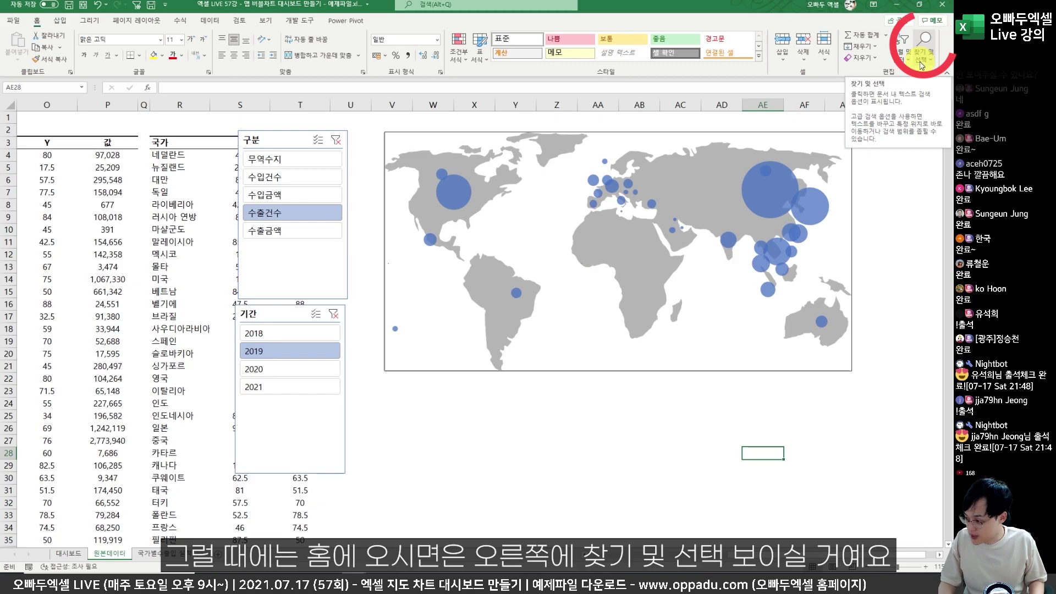
# Show the Selection pane and go through 차트 4, 구분 and 그림 2 to identify the stacked objects.
pyautogui.click(922, 63)
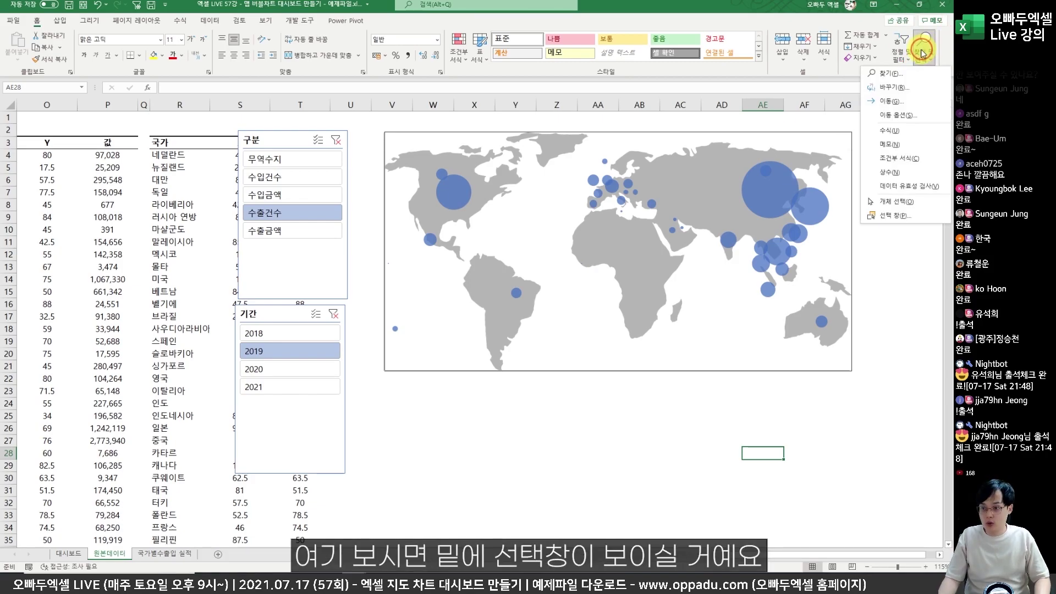
pyautogui.click(887, 217)
pyautogui.click(855, 147)
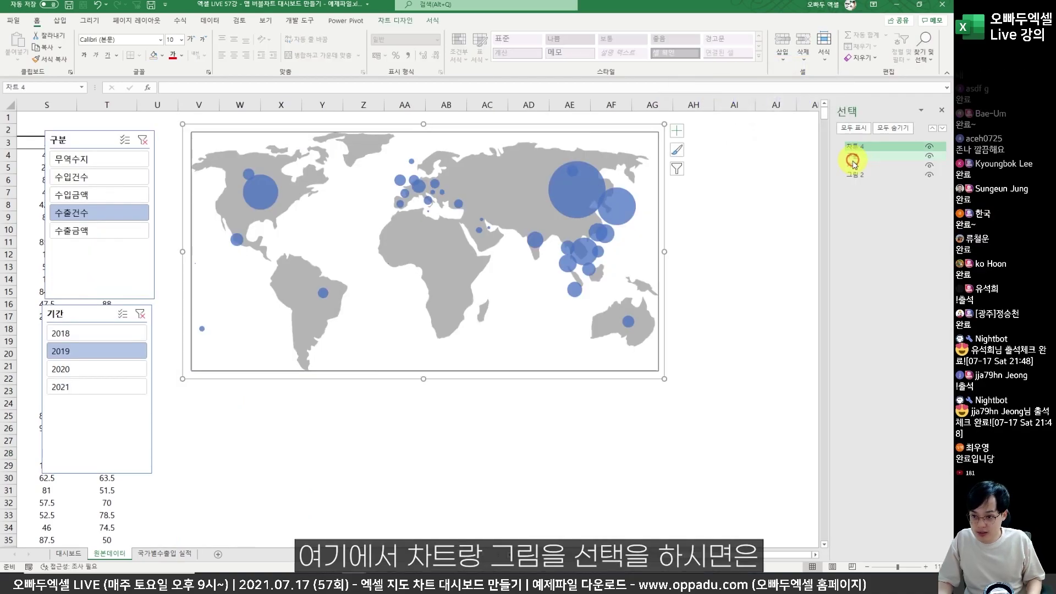
pyautogui.click(863, 176)
pyautogui.click(858, 147)
pyautogui.click(860, 156)
pyautogui.click(860, 174)
pyautogui.click(861, 148)
# Select the map picture 그림 2 and set its picture border to no outline.
pyautogui.click(860, 175)
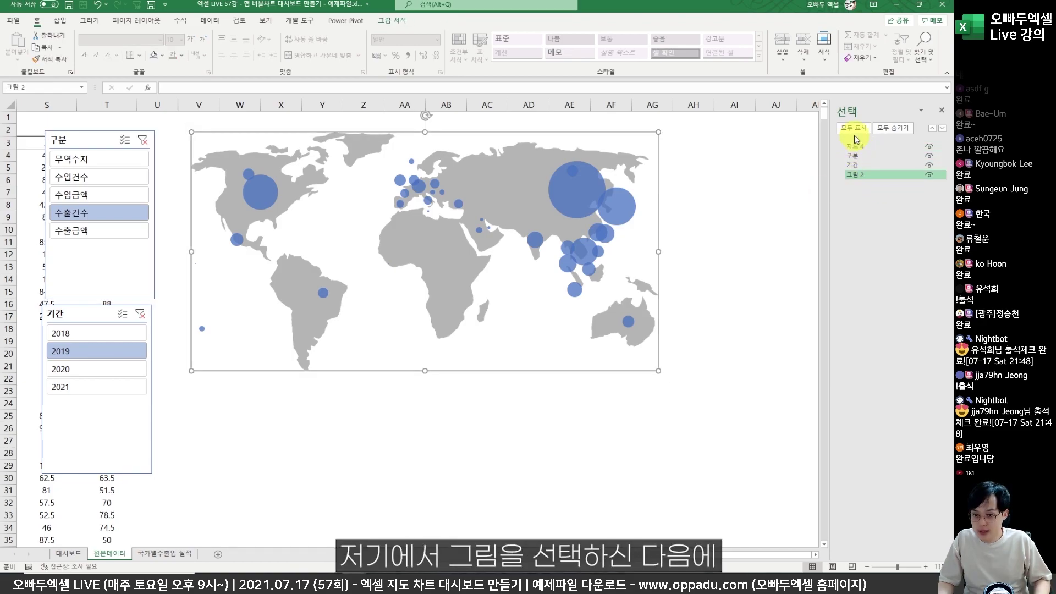
pyautogui.click(392, 20)
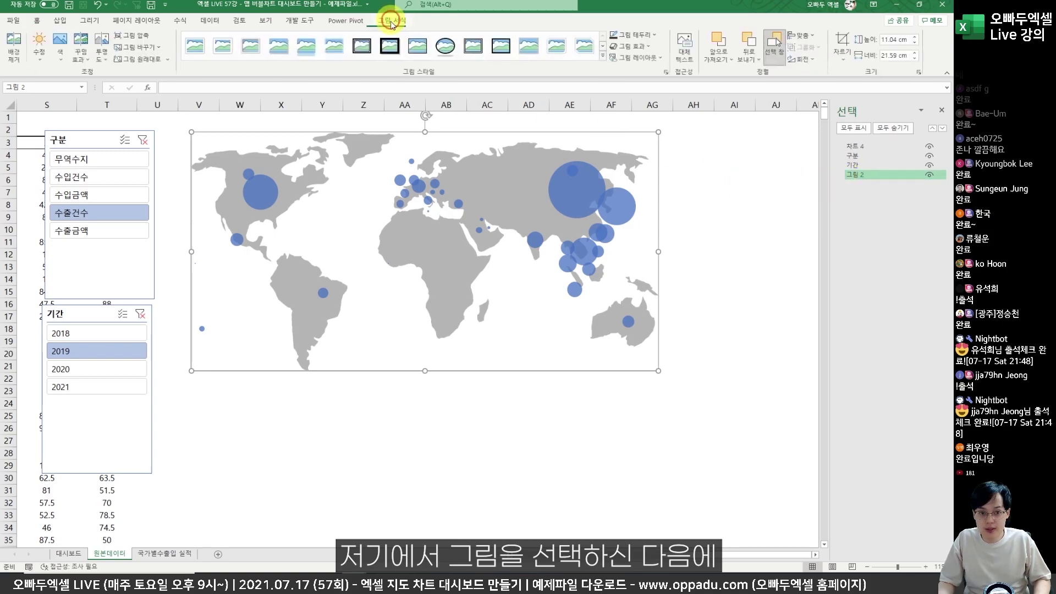
pyautogui.click(645, 35)
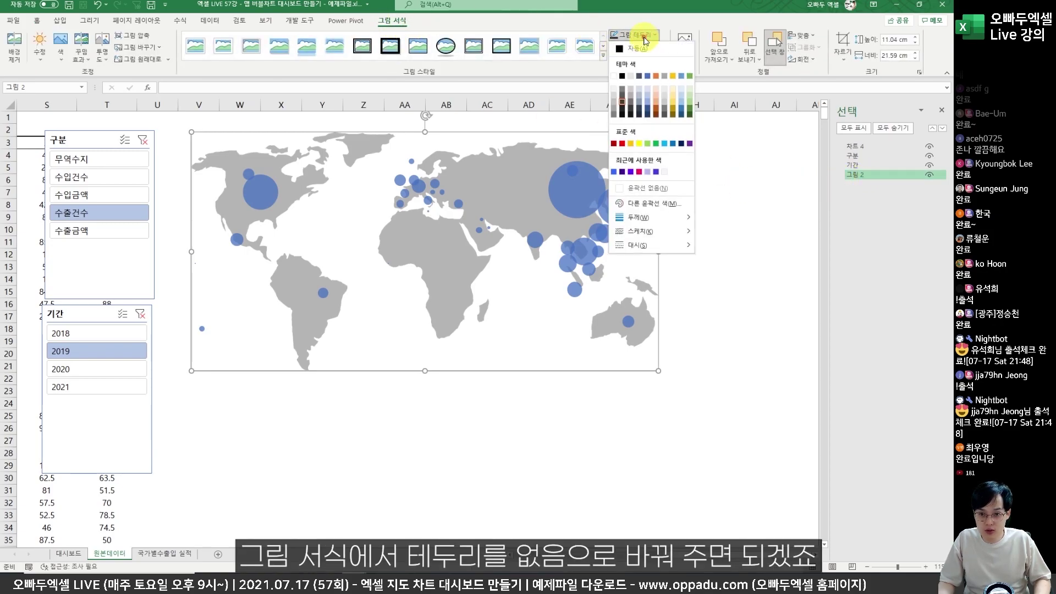
pyautogui.click(734, 192)
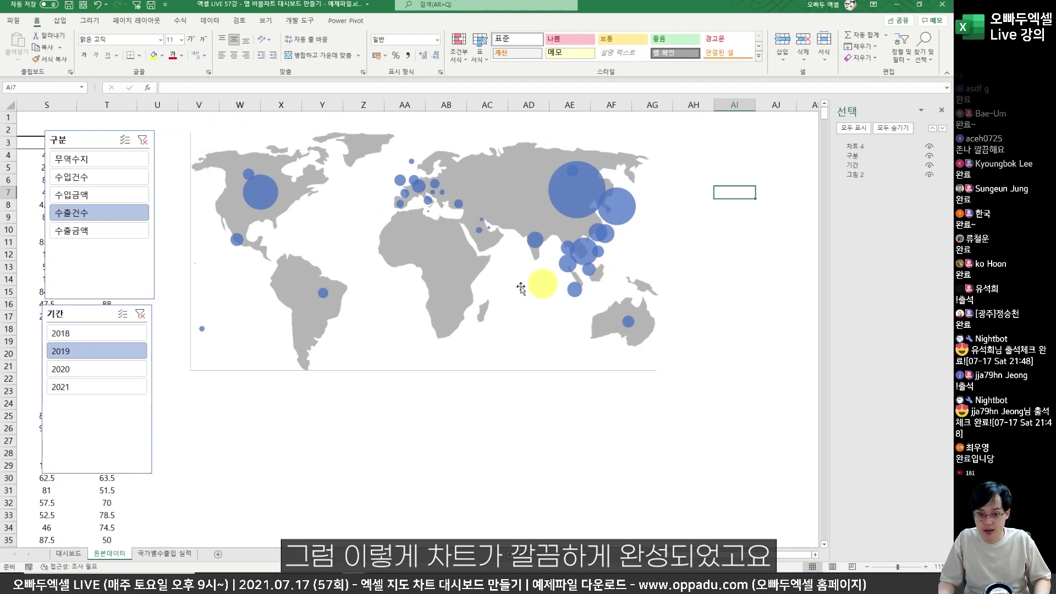
# Set the line of the bubble chart's horizontal axis to 선 없음 (No line).
pyautogui.click(263, 373)
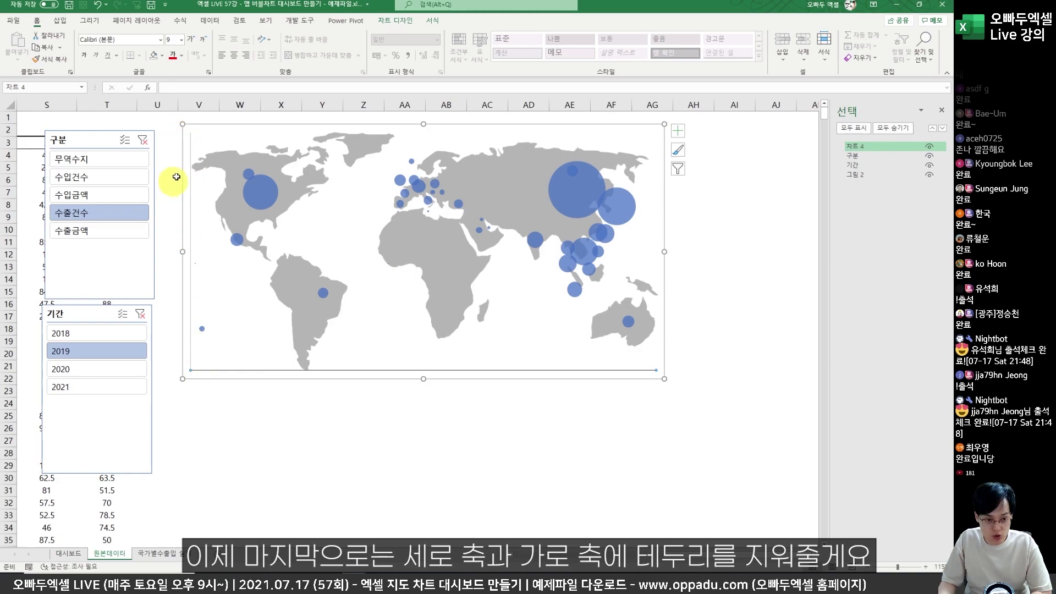
pyautogui.rightClick(432, 372)
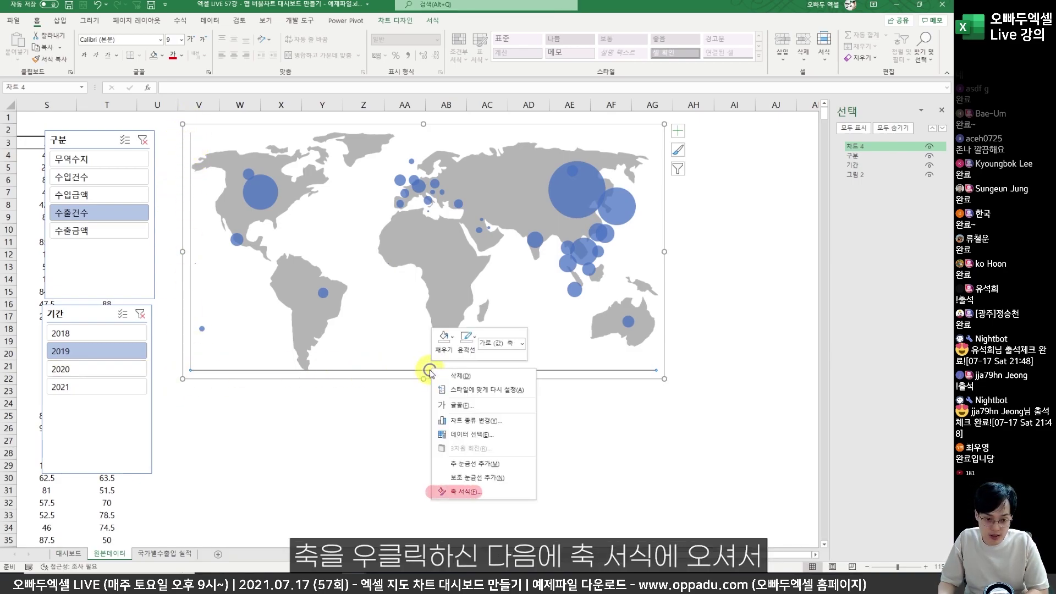
pyautogui.click(471, 493)
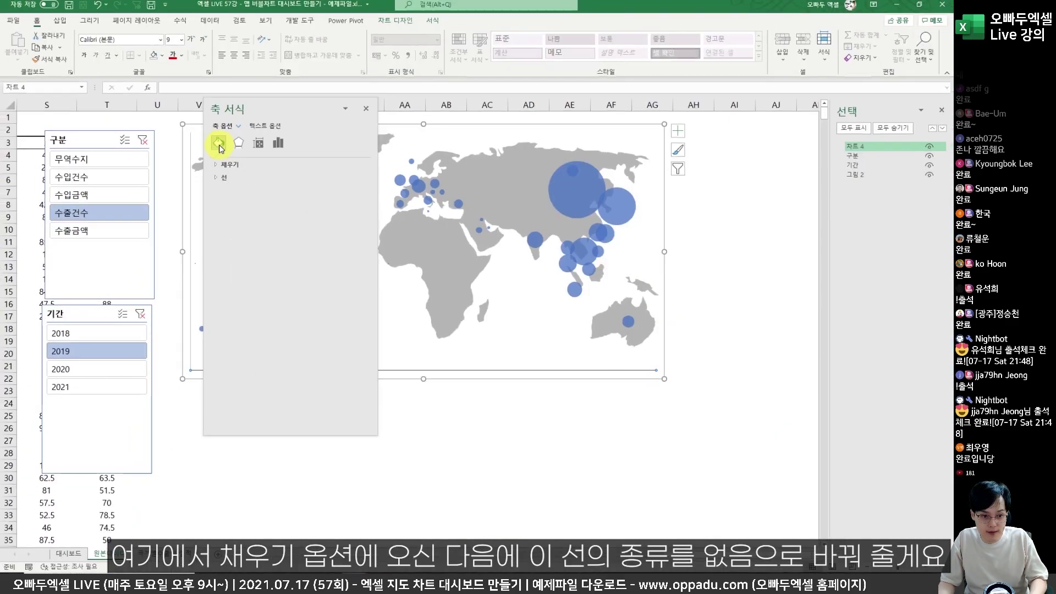
pyautogui.click(246, 139)
pyautogui.click(217, 178)
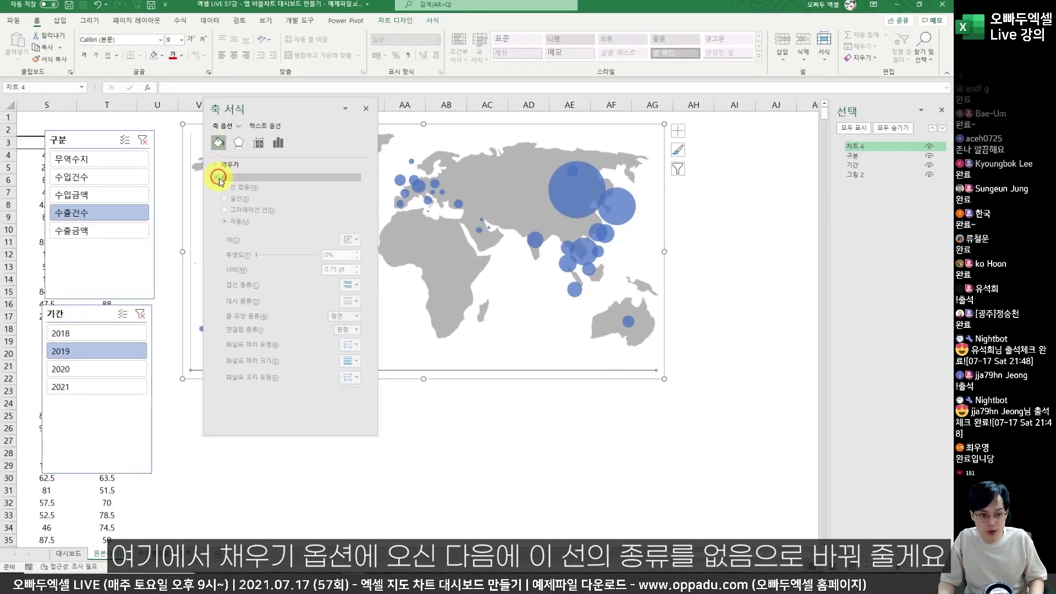
pyautogui.click(225, 192)
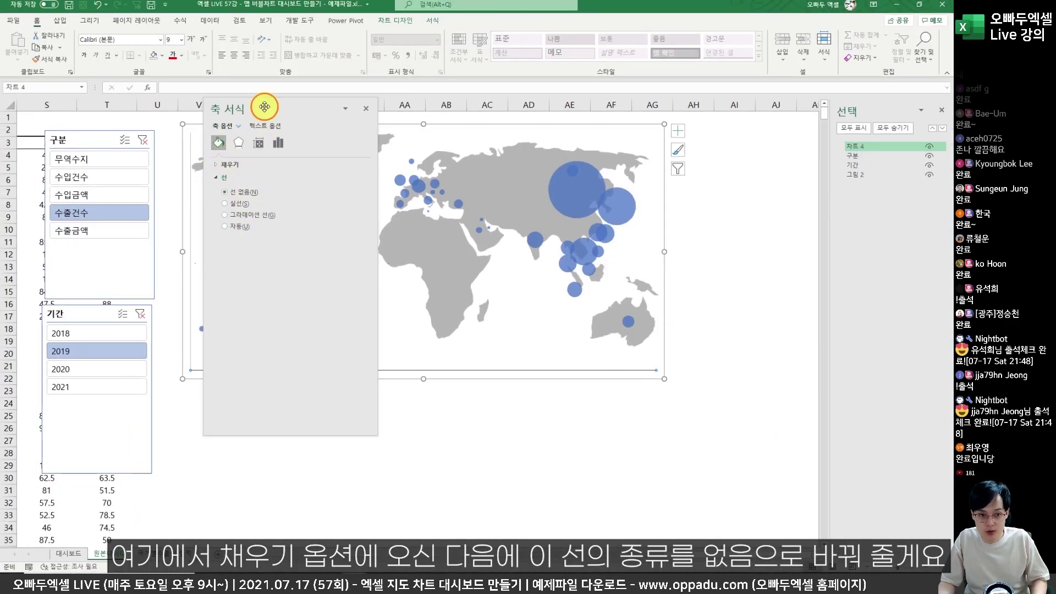
pyautogui.moveTo(265, 107); pyautogui.dragTo(605, 150)
pyautogui.click(322, 403)
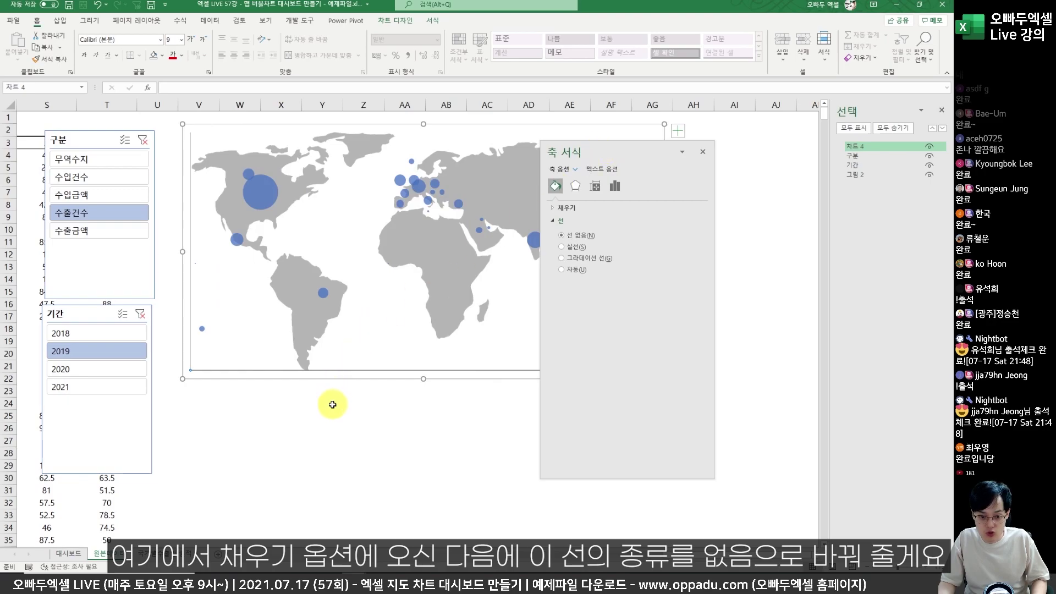
# Set the line of the bubble chart's vertical axis to 선 없음 (No line) and close the axis formatting.
pyautogui.rightClick(191, 265)
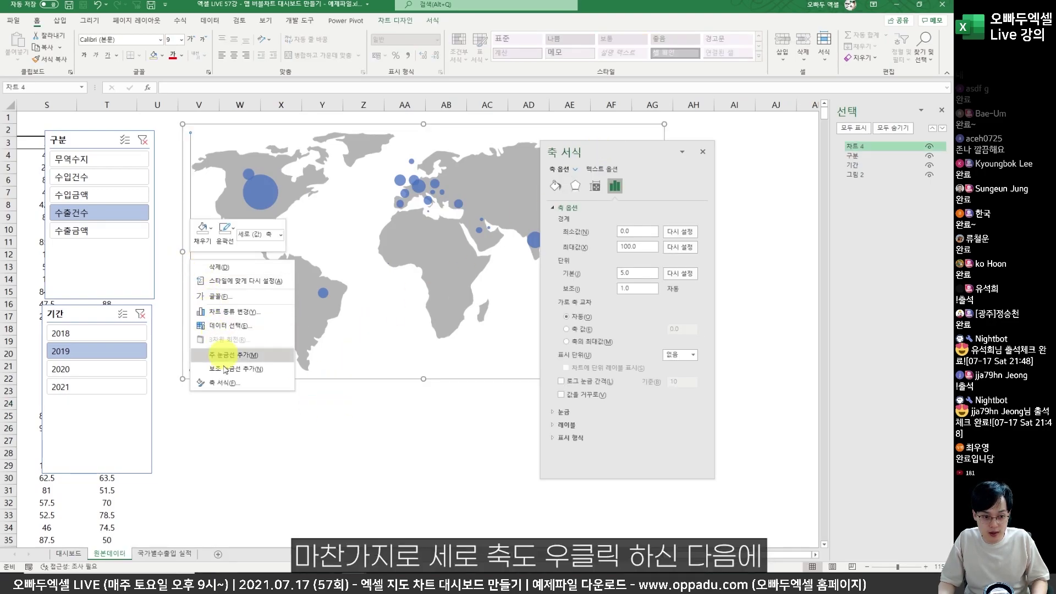
pyautogui.click(228, 388)
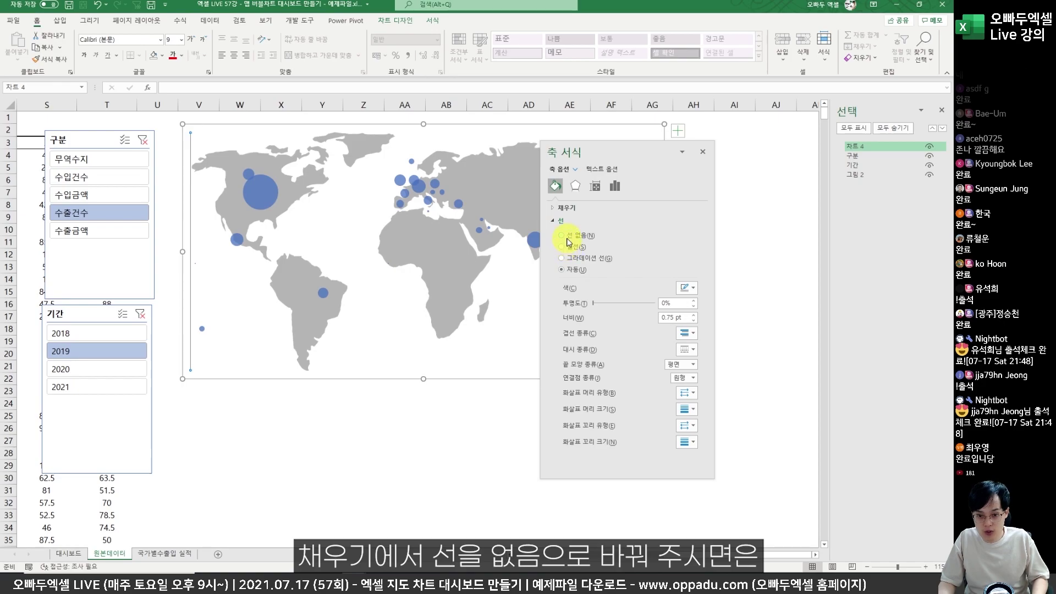
pyautogui.click(569, 236)
pyautogui.click(702, 153)
pyautogui.click(406, 405)
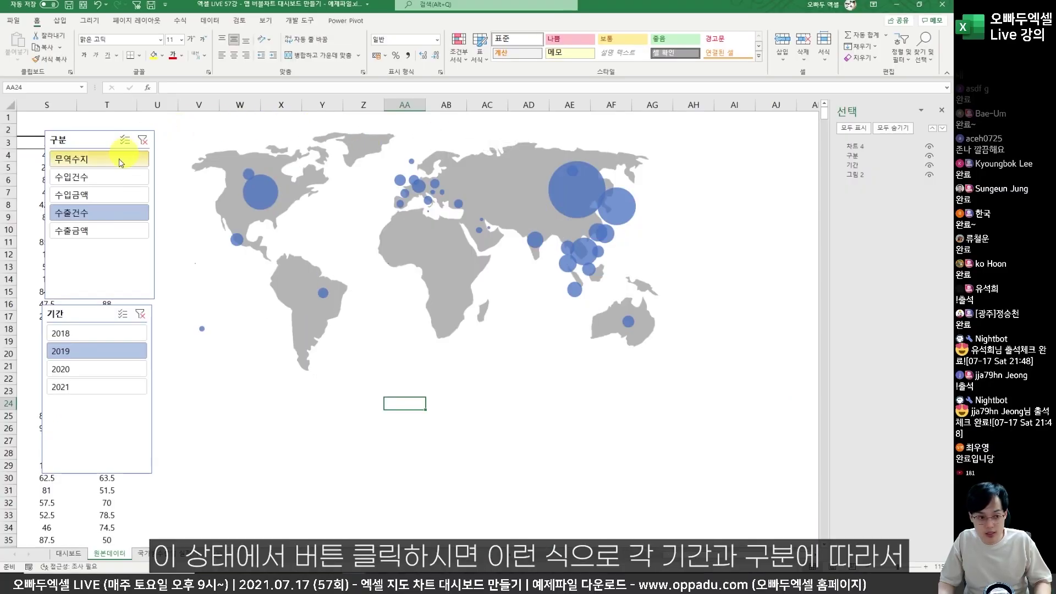
# Switch 구분 among 수입건수, 수입금액 and 수출건수 and 기간 to 2021 to check how the map bubbles respond.
pyautogui.click(54, 179)
pyautogui.click(50, 206)
pyautogui.click(44, 232)
pyautogui.click(99, 196)
pyautogui.click(78, 385)
pyautogui.click(83, 177)
pyautogui.click(88, 213)
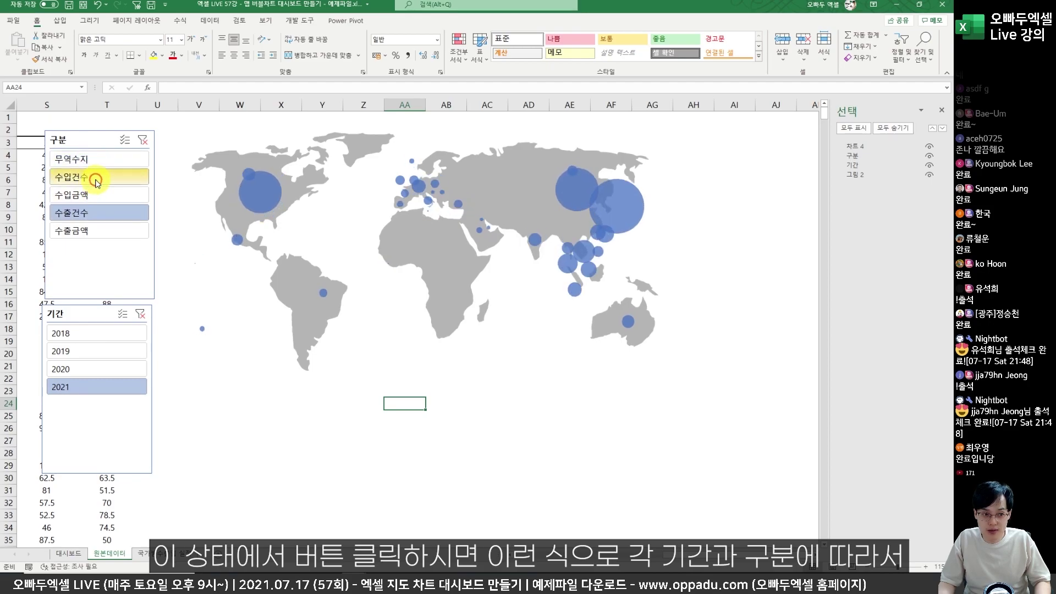
pyautogui.click(94, 179)
pyautogui.click(97, 197)
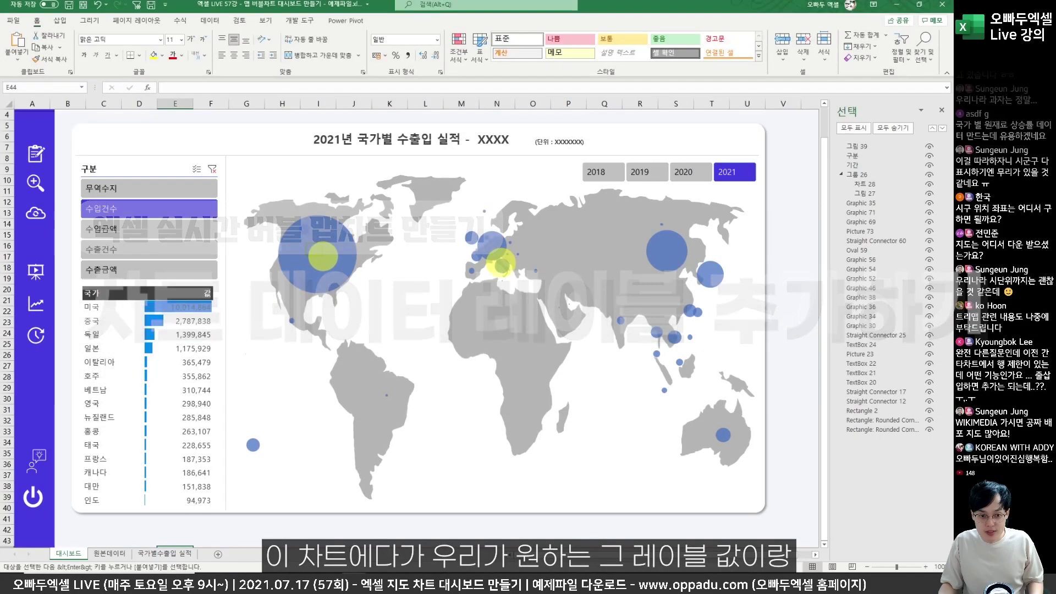
# Add data labels to the bubble series of the map chart on the 대시보드 sheet.
pyautogui.moveTo(319, 265); pyautogui.dragTo(321, 257)
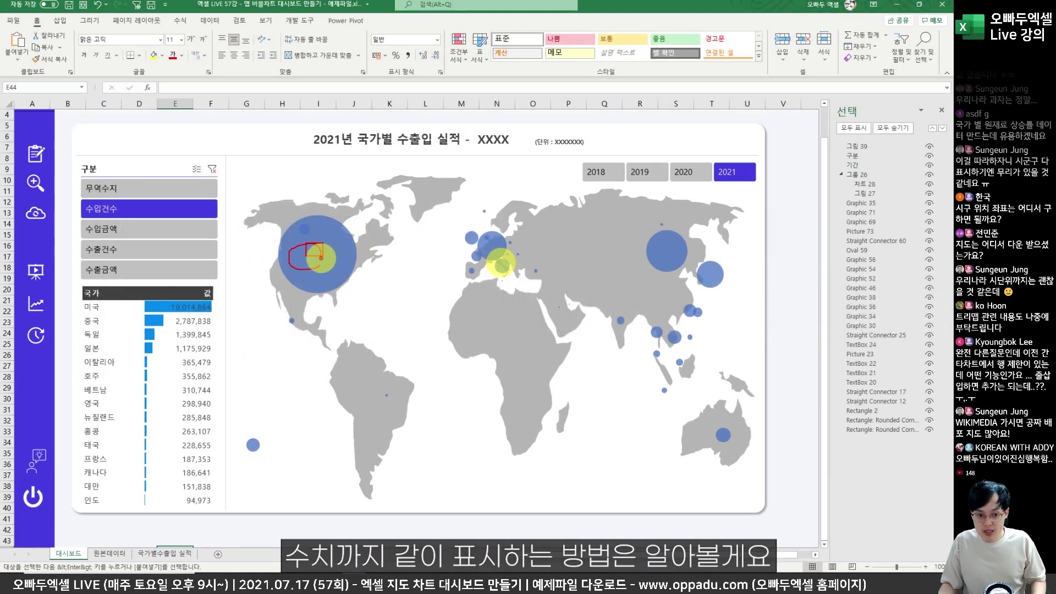
pyautogui.click(308, 236)
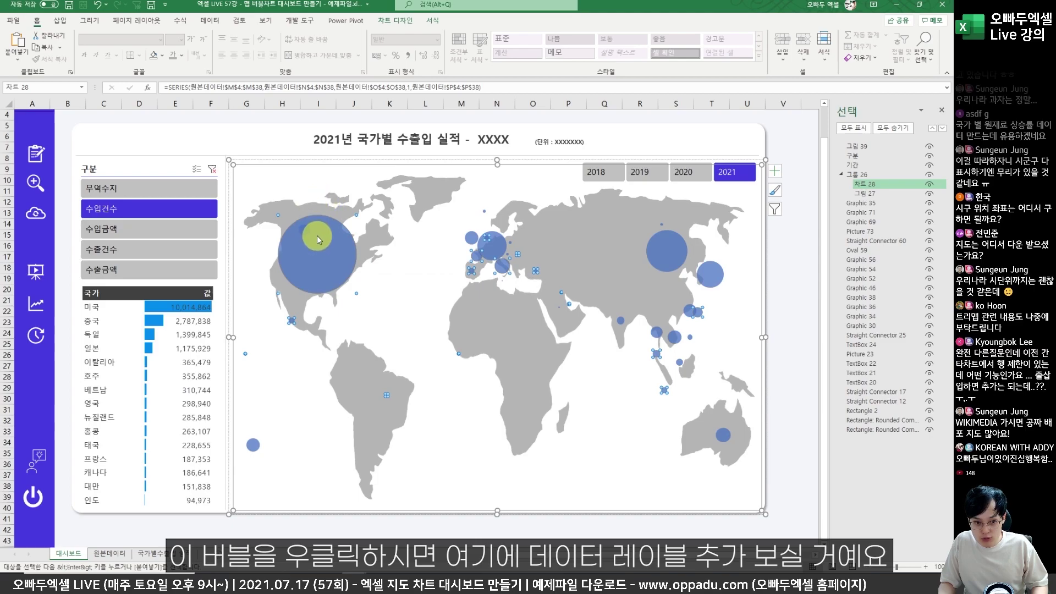
pyautogui.rightClick(319, 240)
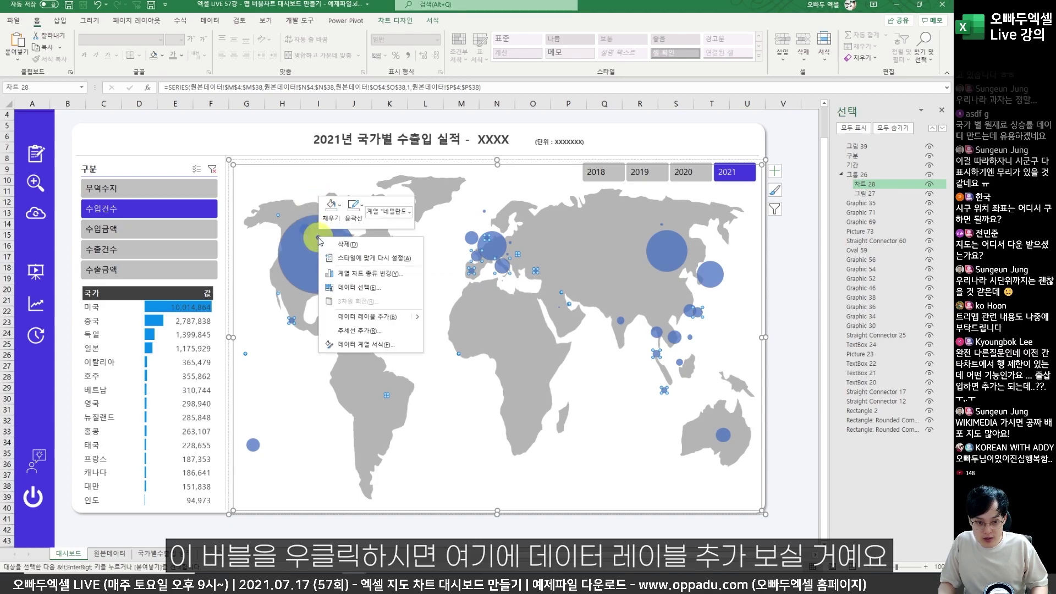
pyautogui.click(381, 318)
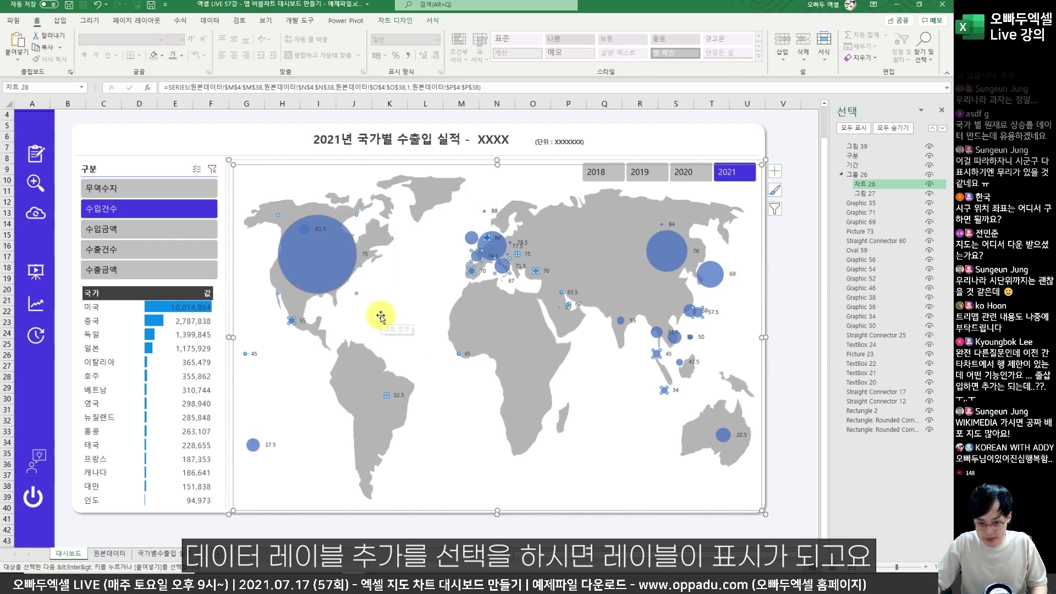
# Format the bubble data labels with a centered (가운데) position, showing 거품 크기 (bubble size) instead of the Y 값 (Y value).
pyautogui.click(524, 258)
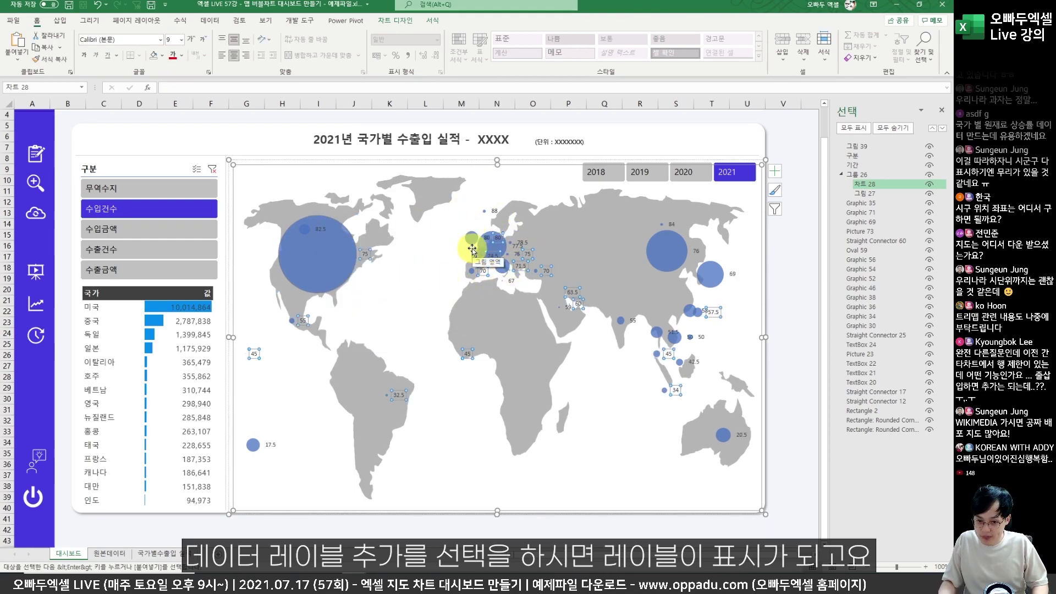
pyautogui.rightClick(366, 258)
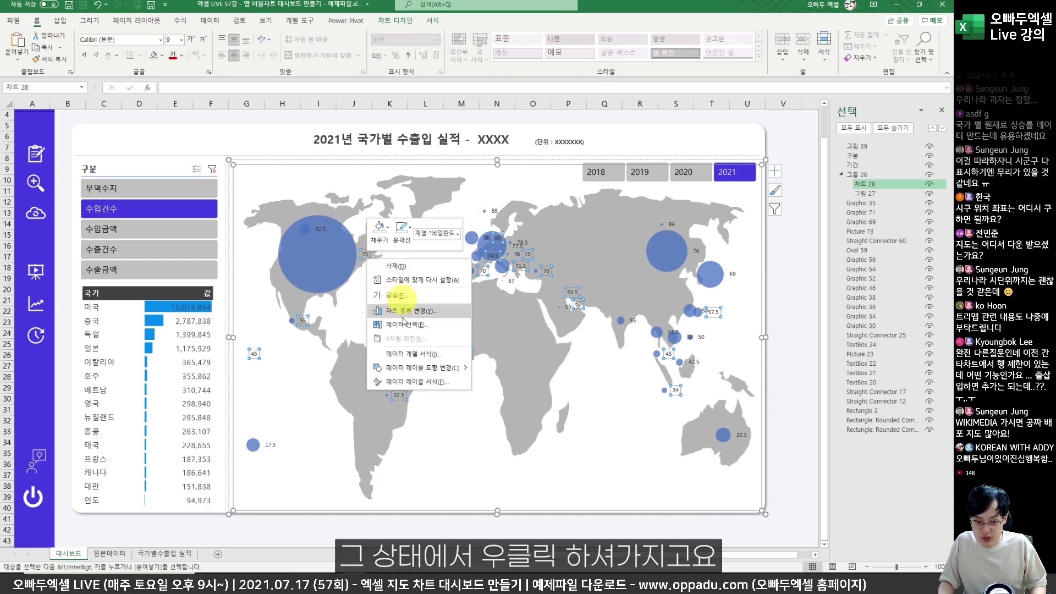
pyautogui.click(420, 383)
pyautogui.moveTo(571, 159); pyautogui.dragTo(602, 151)
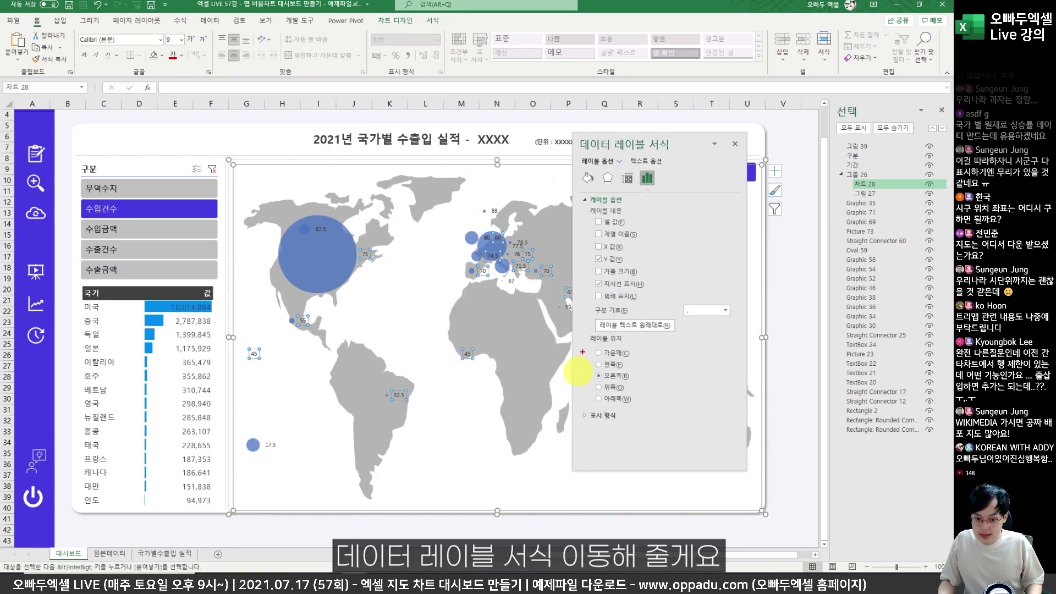
pyautogui.moveTo(625, 365); pyautogui.dragTo(650, 416)
pyautogui.moveTo(609, 320); pyautogui.dragTo(625, 321)
pyautogui.press('Escape')
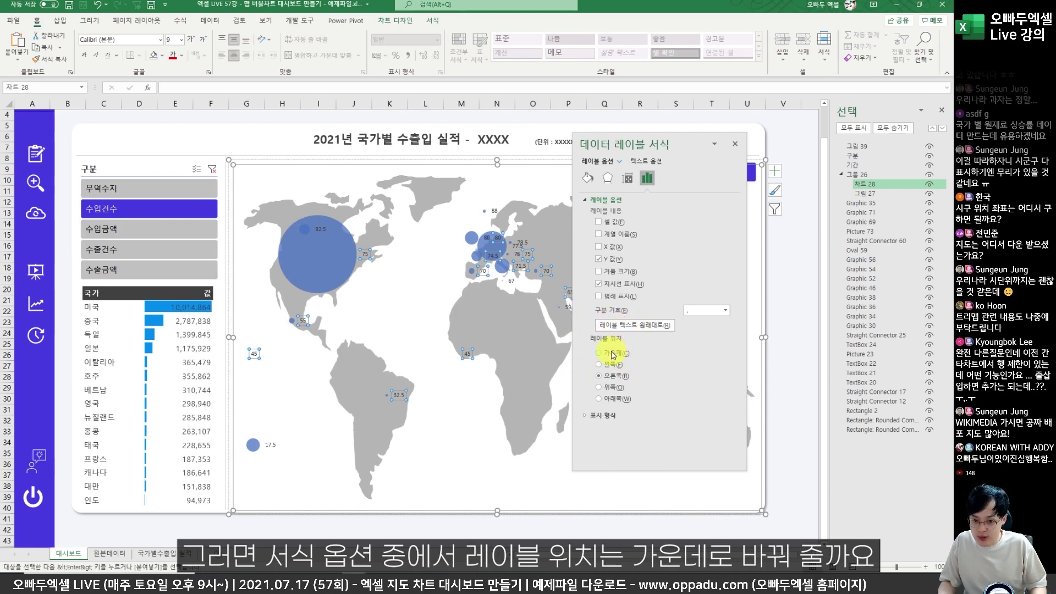
pyautogui.click(599, 353)
pyautogui.moveTo(741, 144); pyautogui.dragTo(762, 141)
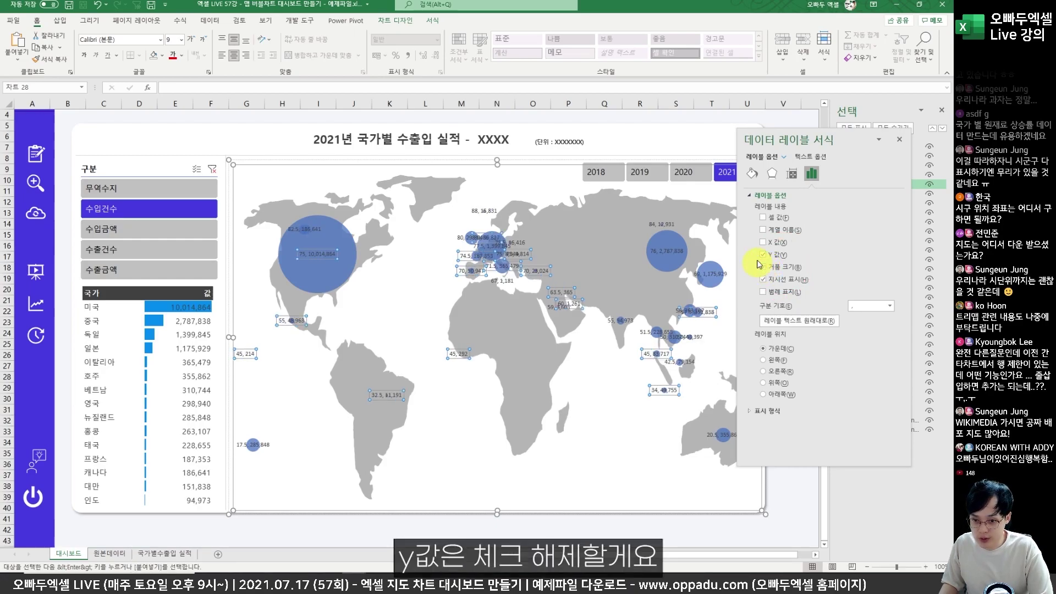
pyautogui.click(764, 256)
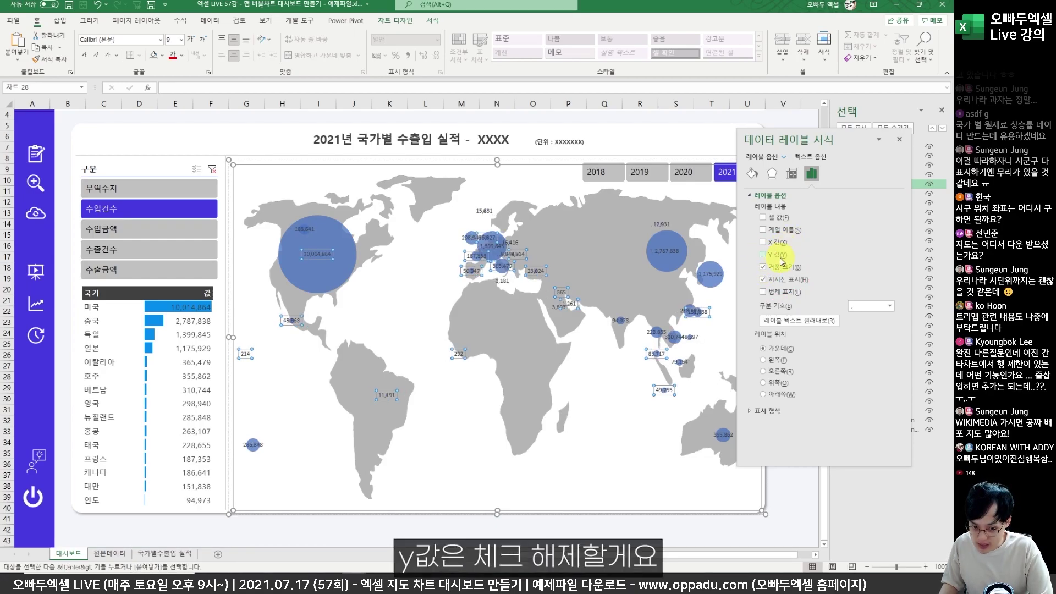
# Give the data labels a solid white fill with 62% transparency.
pyautogui.click(752, 173)
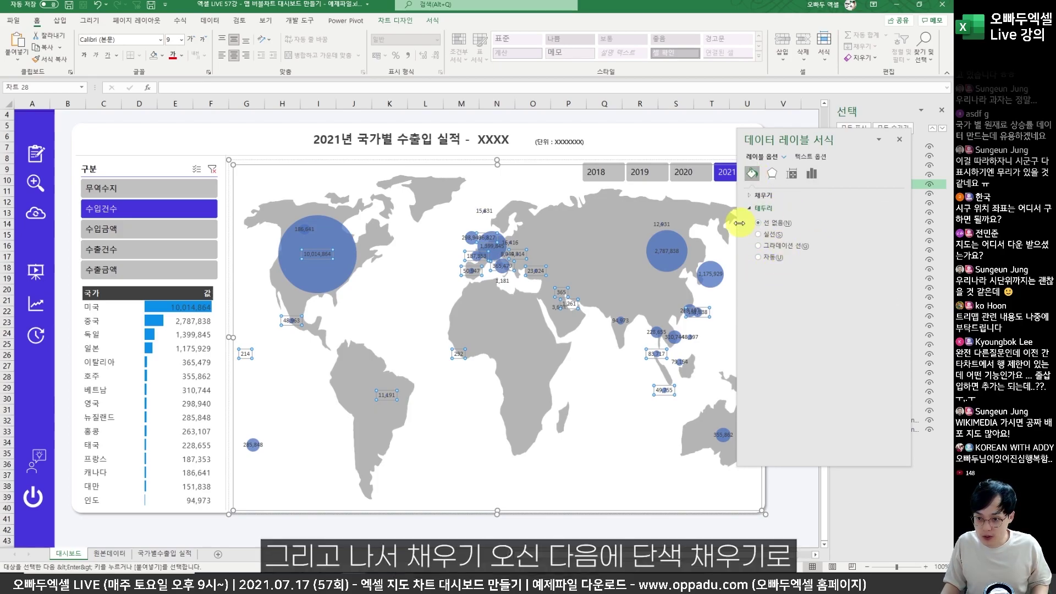
pyautogui.click(756, 196)
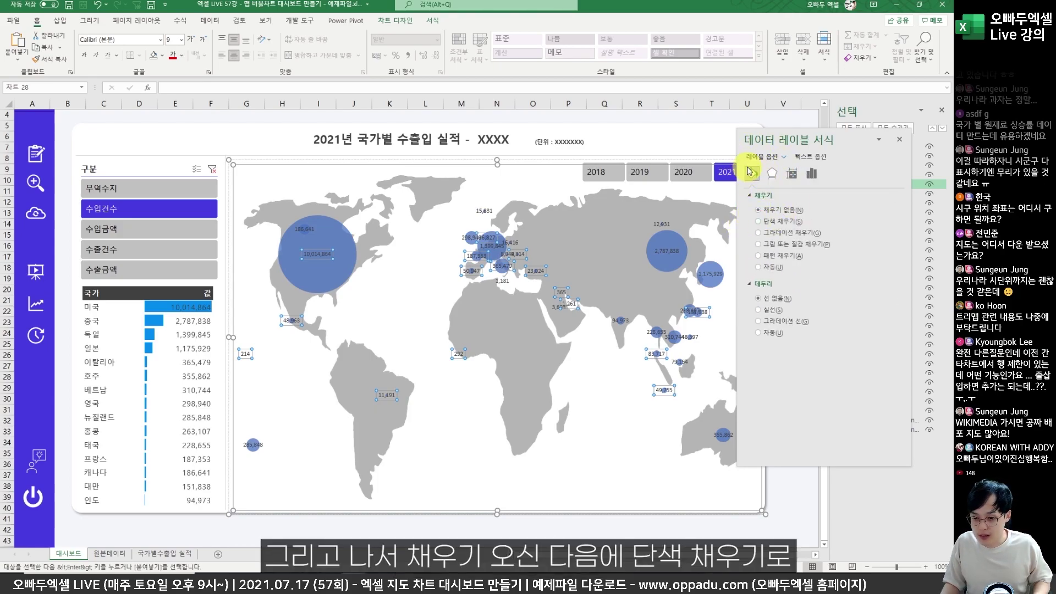
pyautogui.click(758, 222)
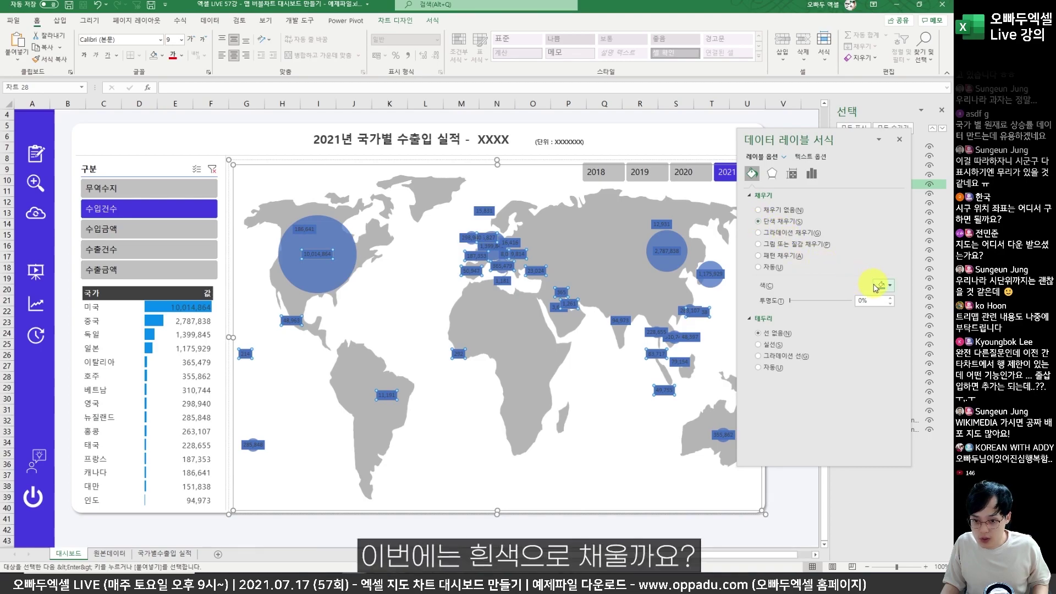
pyautogui.click(890, 288)
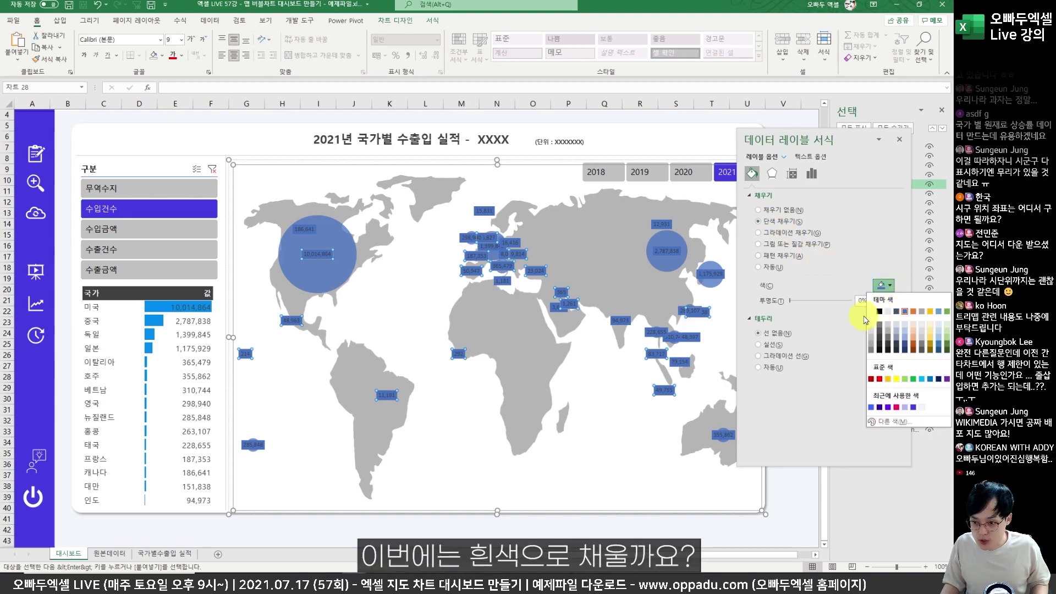
pyautogui.click(872, 312)
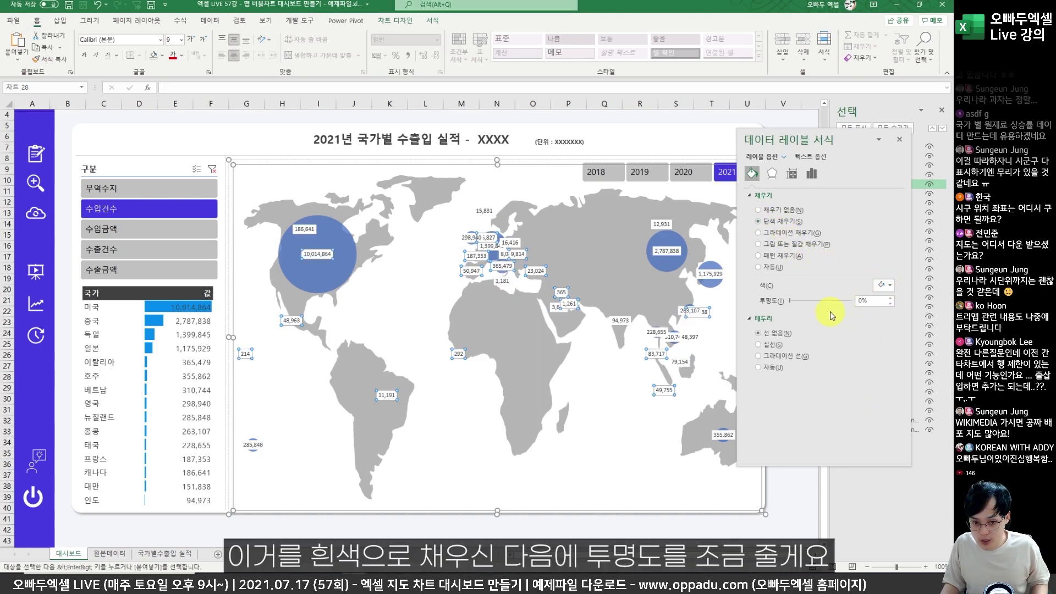
pyautogui.moveTo(791, 305); pyautogui.dragTo(829, 302)
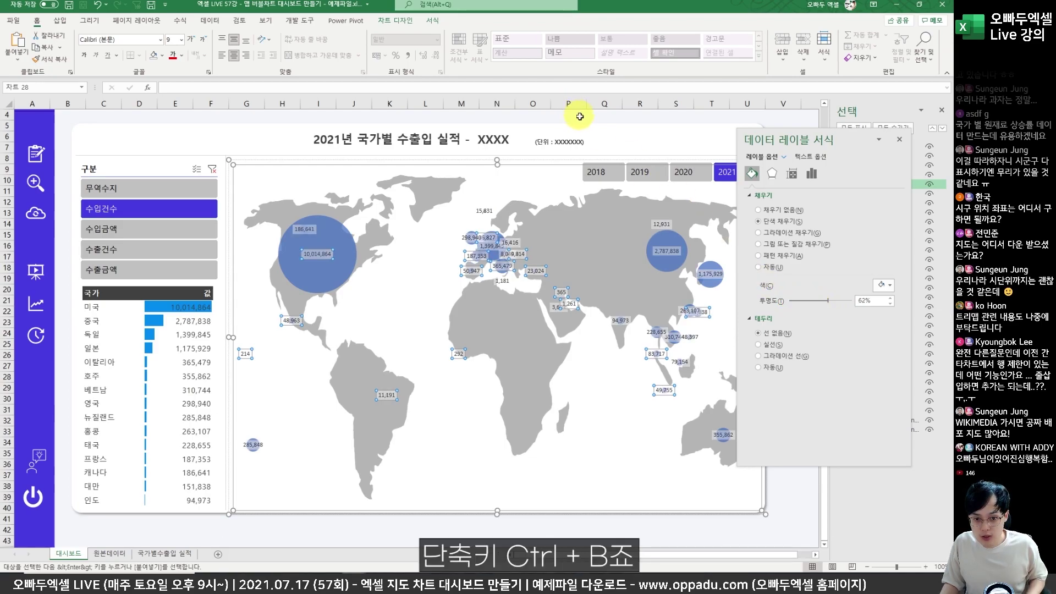
# Make the data label text bold, reduce its font size, and close the label formatting.
pyautogui.hotkey('ctrl', 'b')
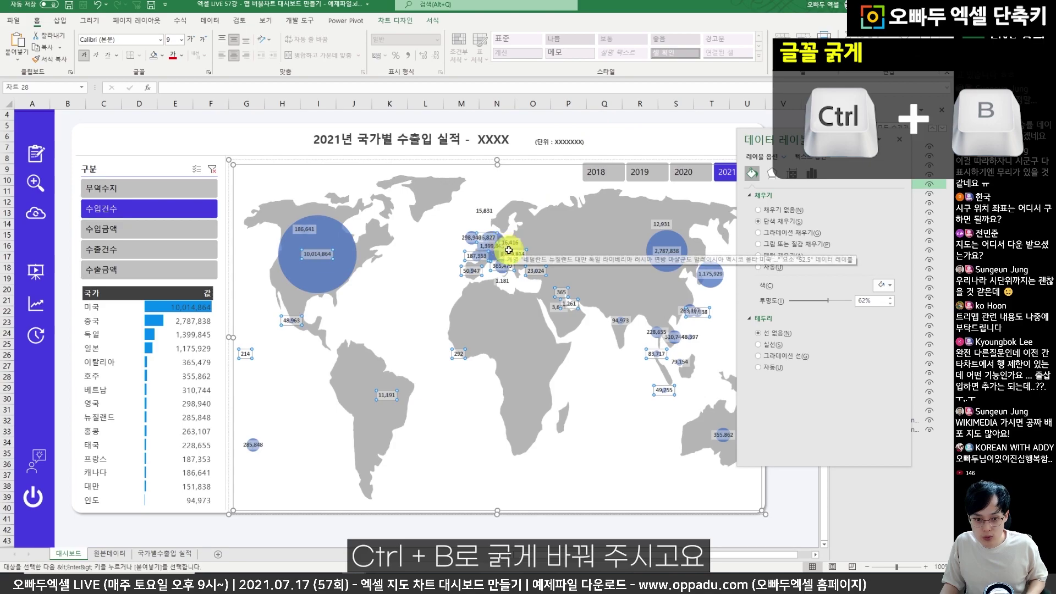
pyautogui.click(204, 42)
pyautogui.click(203, 42)
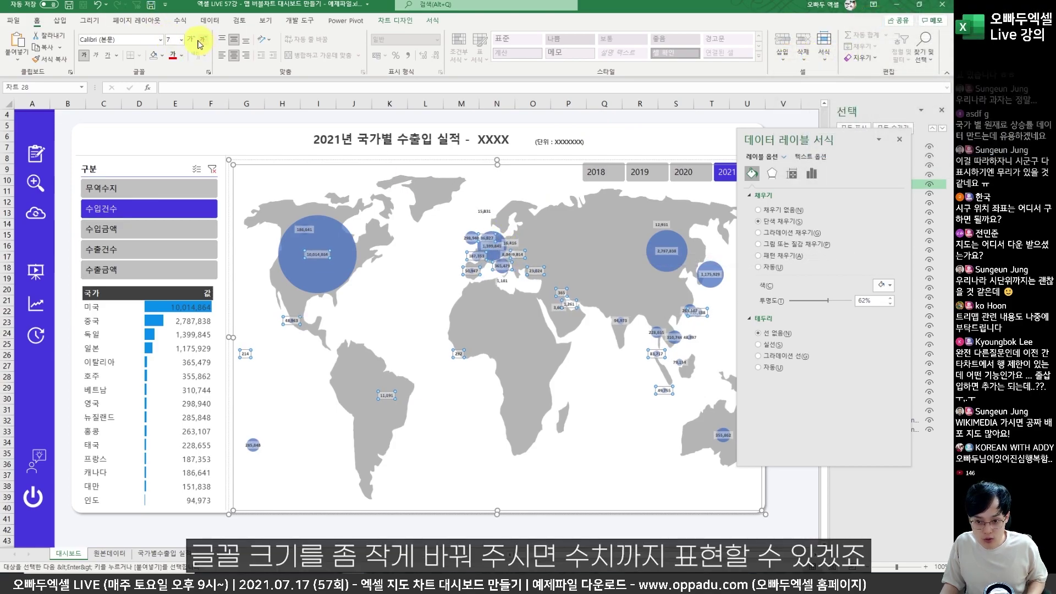
pyautogui.click(569, 114)
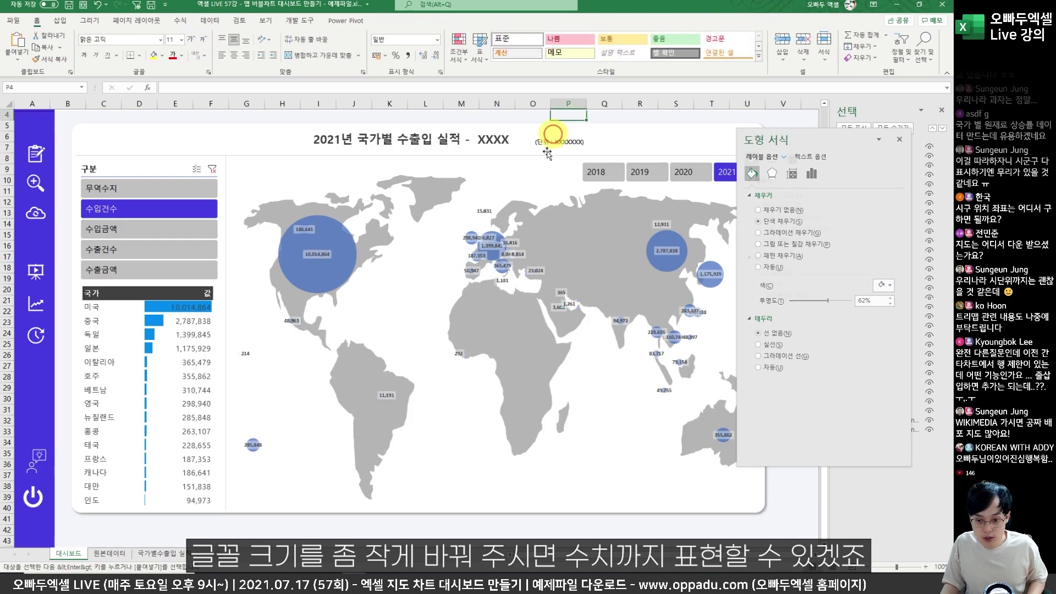
pyautogui.click(902, 139)
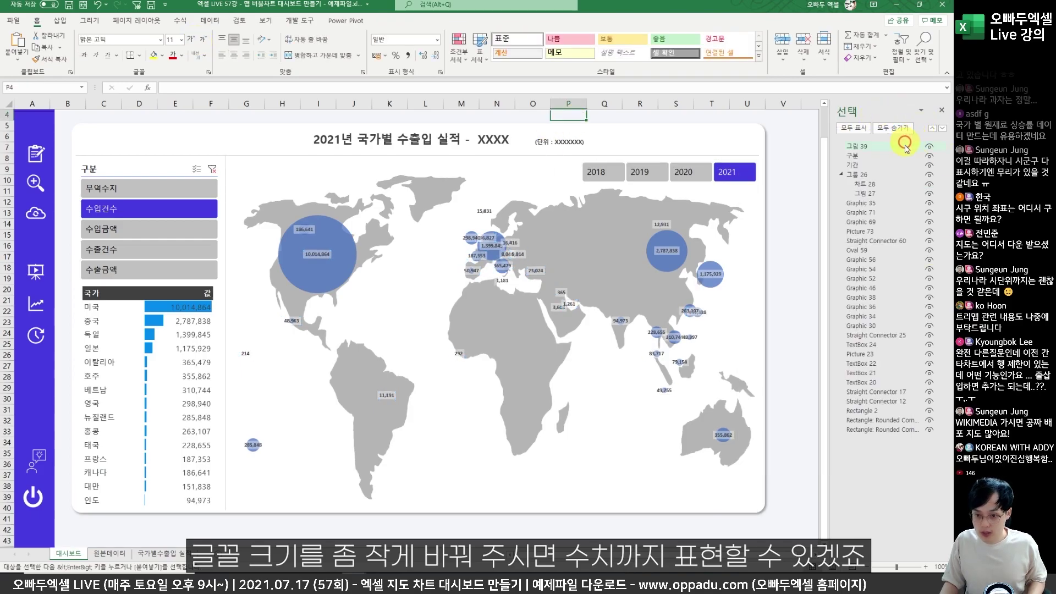
# Switch 구분 to 수입금액 and examine how the map labels overlap, especially over Europe and the Middle East.
pyautogui.click(168, 232)
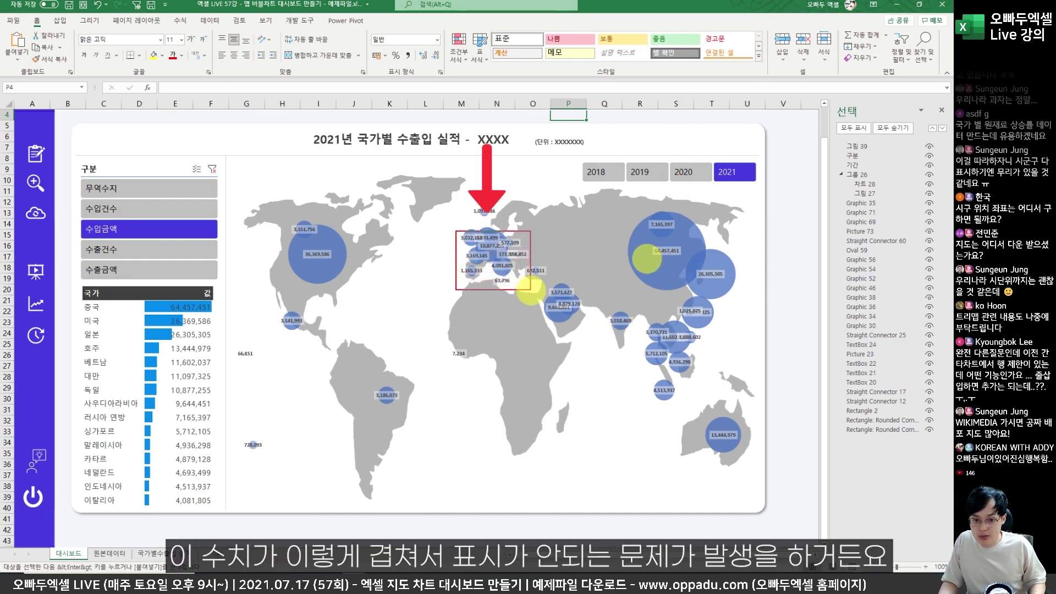
pyautogui.moveTo(486, 225); pyautogui.dragTo(503, 220)
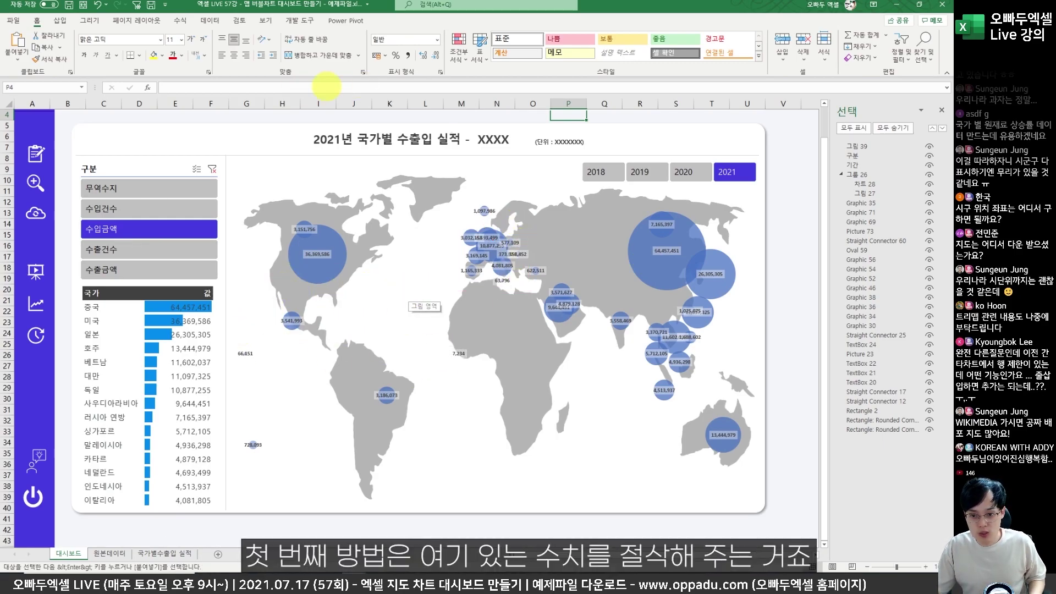
pyautogui.moveTo(572, 297); pyautogui.dragTo(535, 276)
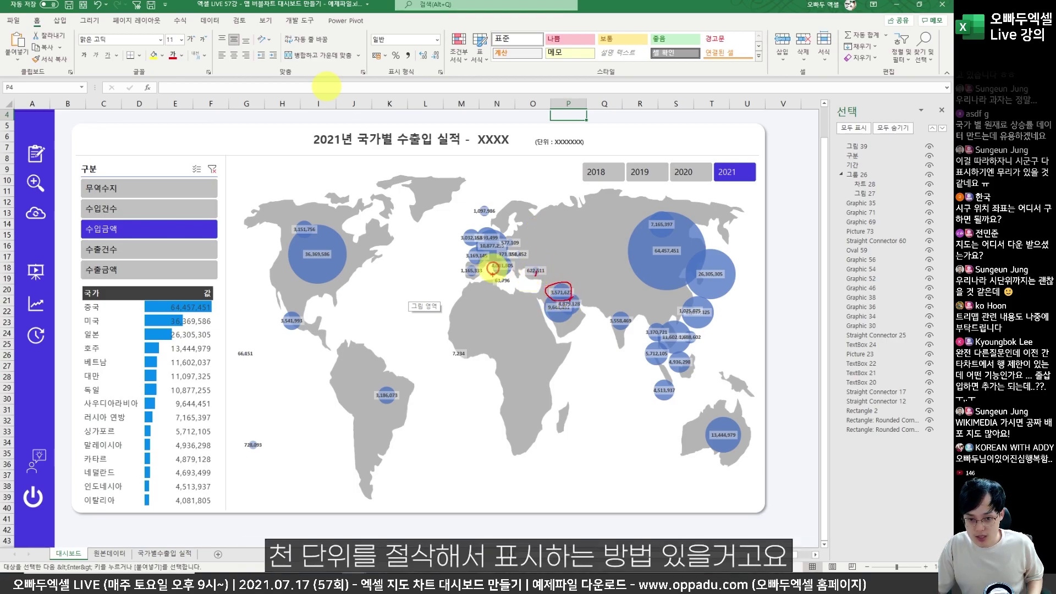
pyautogui.moveTo(397, 393)
pyautogui.mouseDown()
pyautogui.moveTo(401, 355)
pyautogui.moveTo(405, 398)
pyautogui.mouseUp()
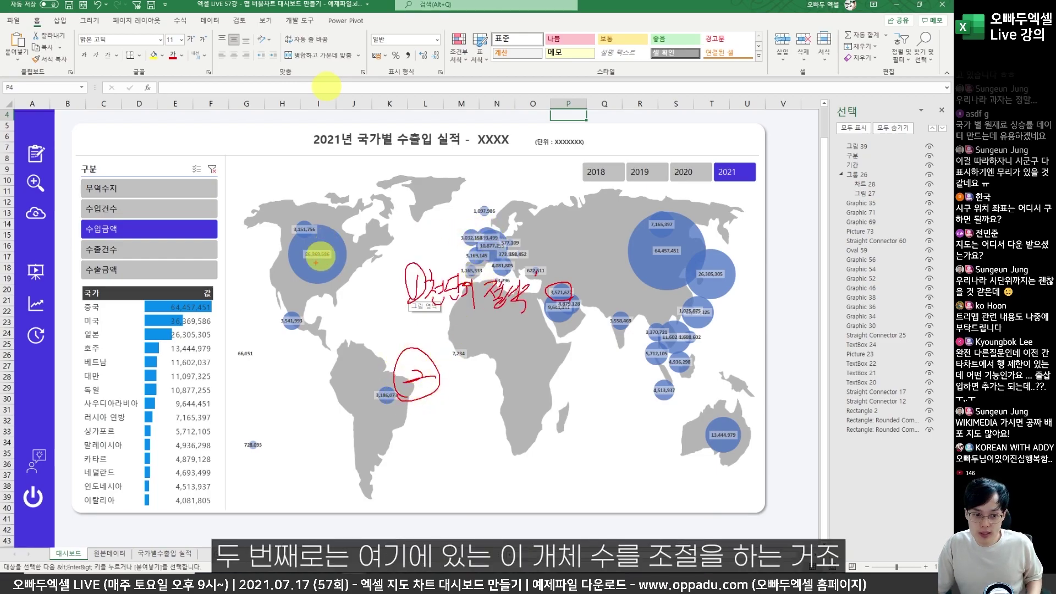
pyautogui.moveTo(327, 280); pyautogui.dragTo(337, 285)
pyautogui.moveTo(408, 346)
pyautogui.mouseDown()
pyautogui.moveTo(426, 364)
pyautogui.moveTo(444, 361)
pyautogui.mouseUp()
pyautogui.moveTo(450, 338)
pyautogui.mouseDown()
pyautogui.moveTo(451, 358)
pyautogui.moveTo(458, 350)
pyautogui.moveTo(534, 357)
pyautogui.moveTo(555, 383)
pyautogui.mouseUp()
pyautogui.moveTo(570, 373); pyautogui.dragTo(565, 381)
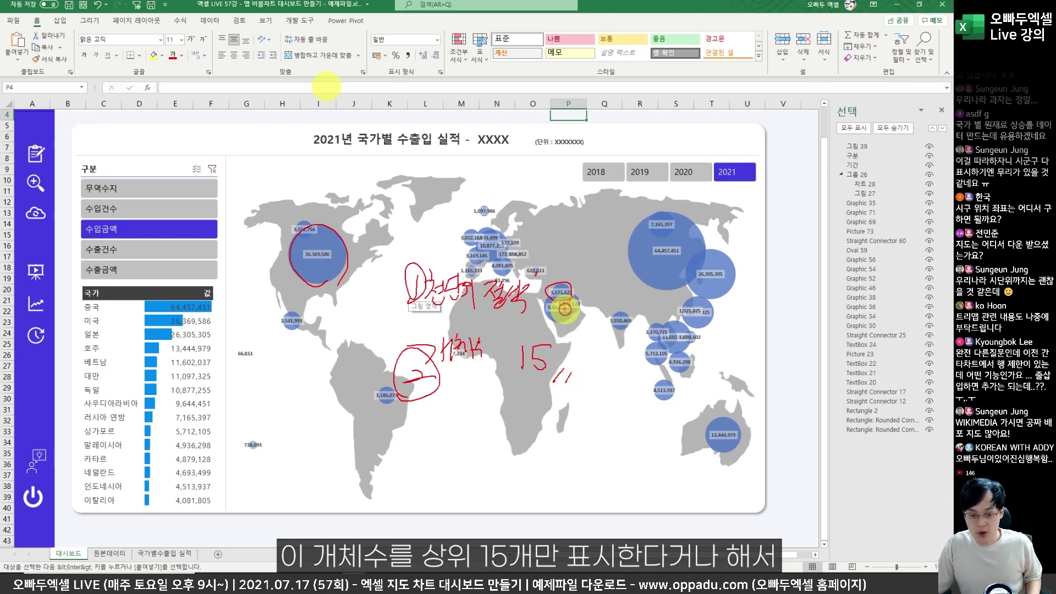
pyautogui.moveTo(496, 230); pyautogui.dragTo(507, 253)
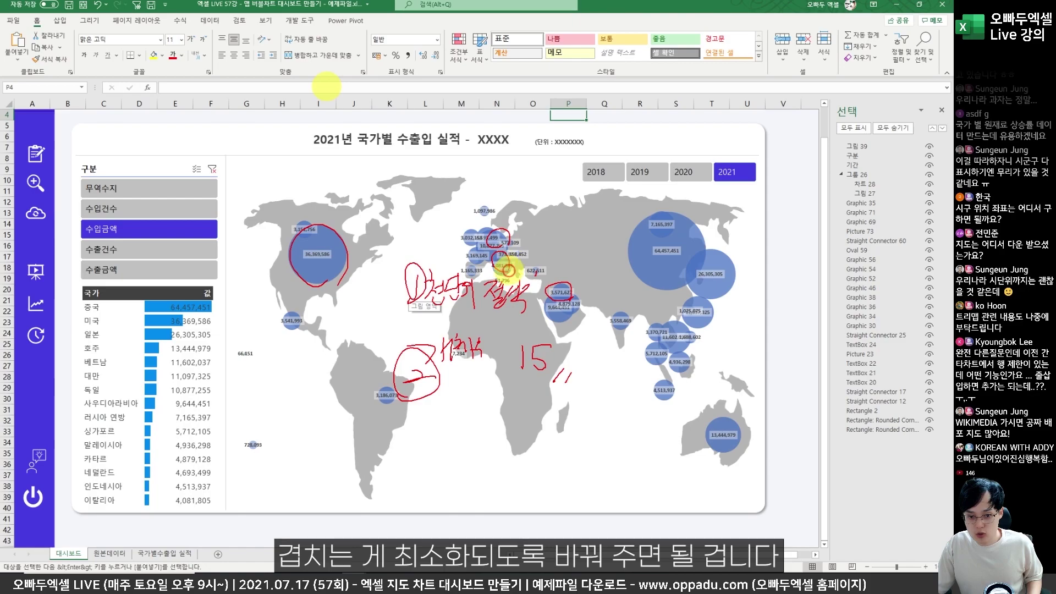
pyautogui.moveTo(561, 316); pyautogui.dragTo(565, 326)
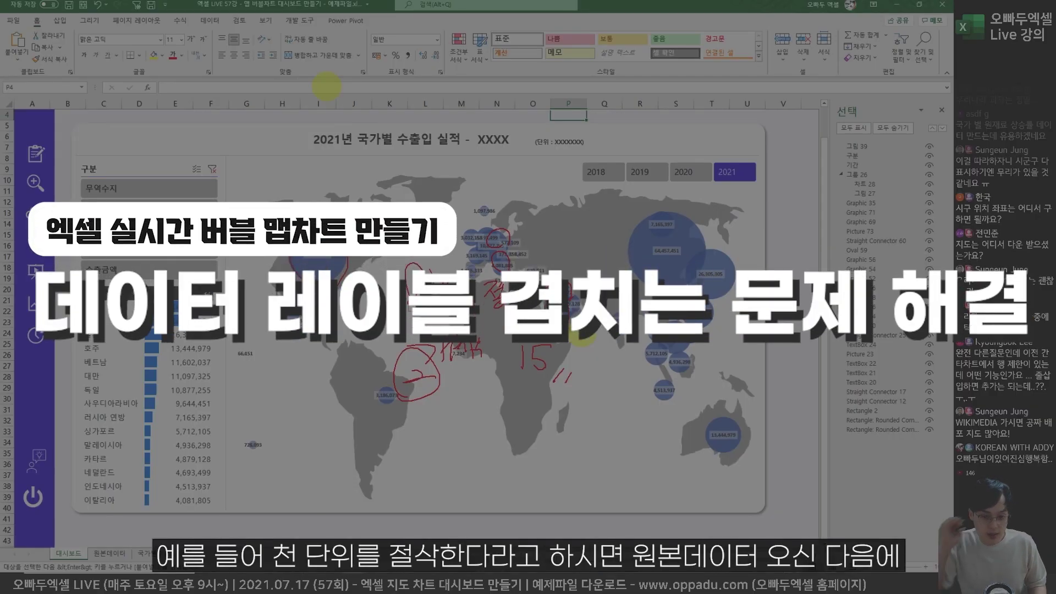
pyautogui.press('Escape')
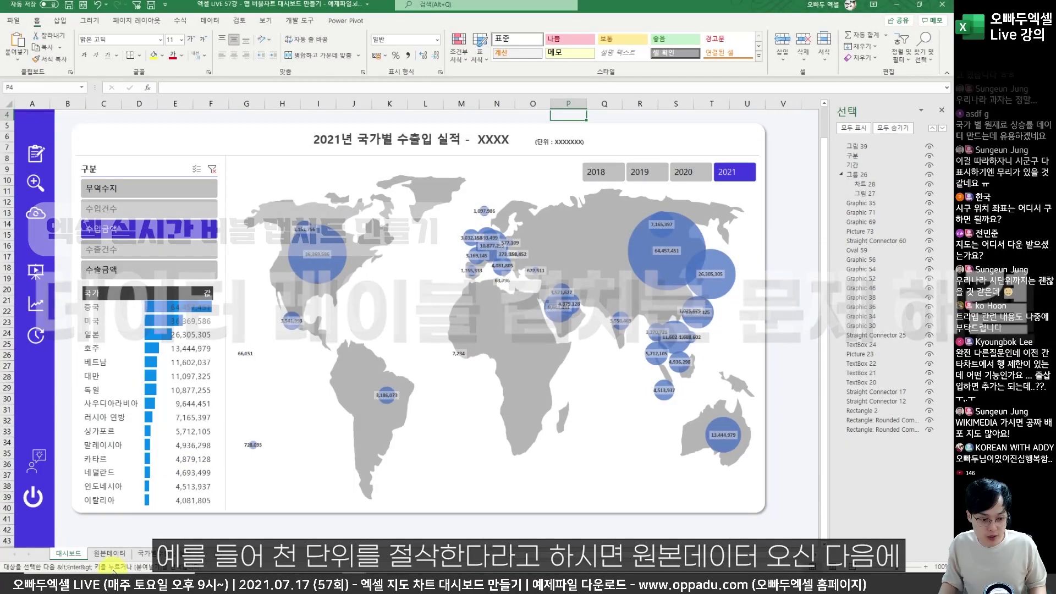
# Apply the custom number format #,##0, to column P (값) on the 원본데이터 sheet to cut the values to thousands.
pyautogui.click(117, 560)
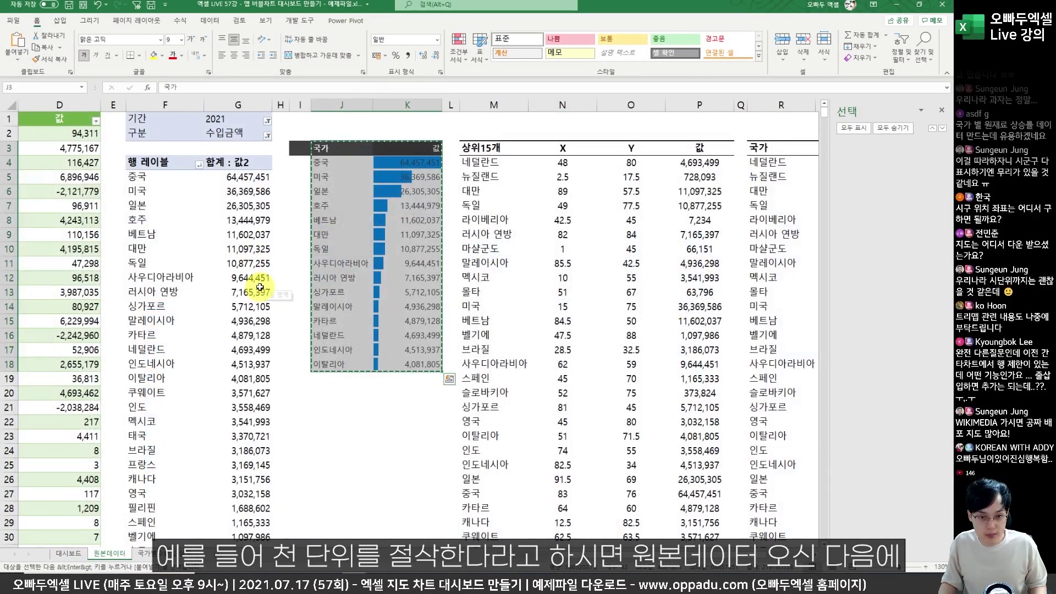
pyautogui.hscroll(2, 617, 171)
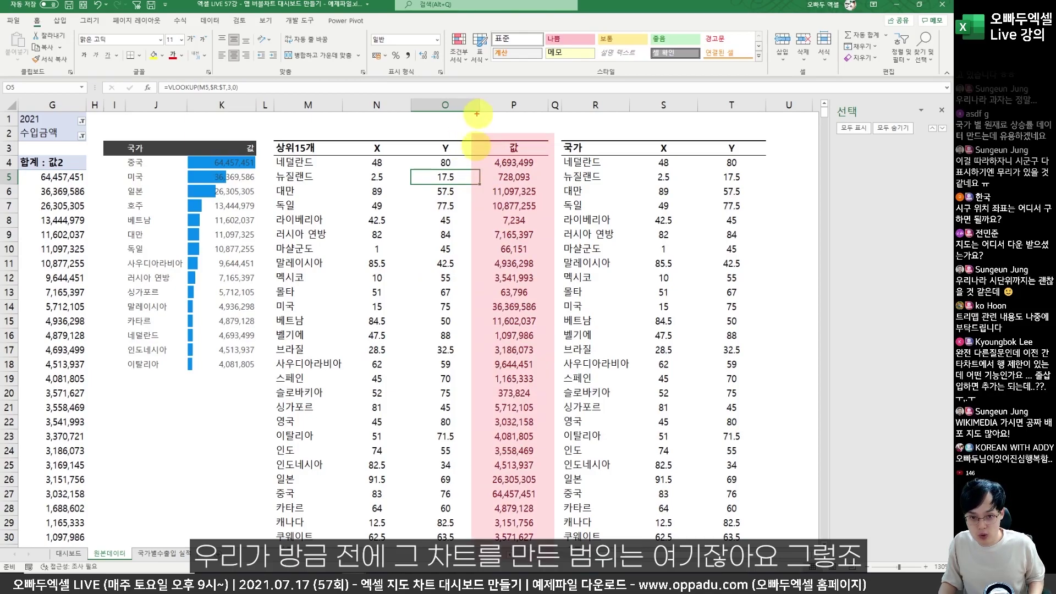
pyautogui.moveTo(476, 99)
pyautogui.mouseDown()
pyautogui.moveTo(498, 495)
pyautogui.moveTo(520, 567)
pyautogui.moveTo(545, 572)
pyautogui.mouseUp()
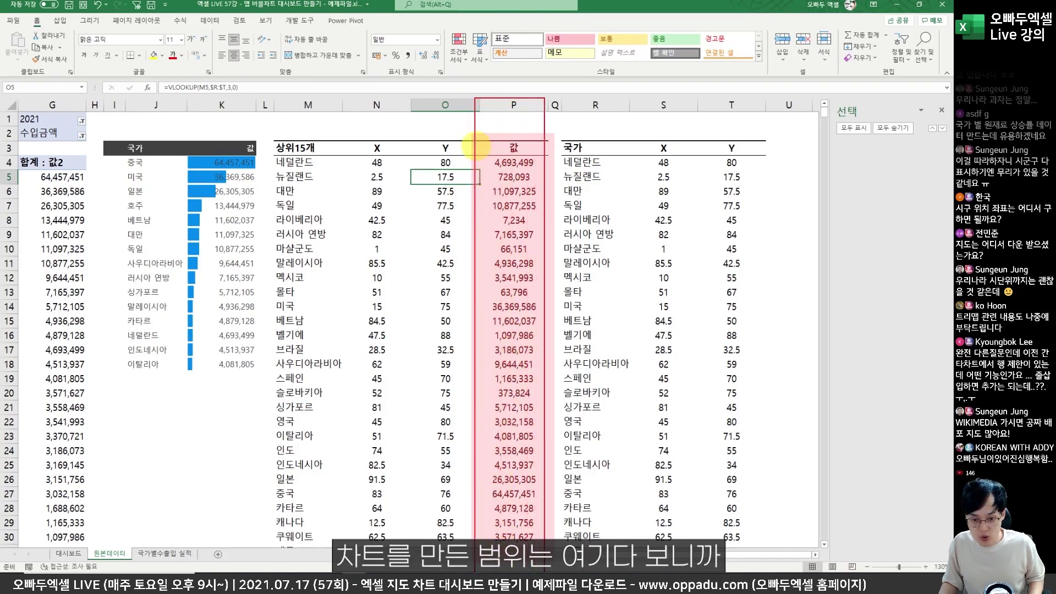
pyautogui.click(533, 104)
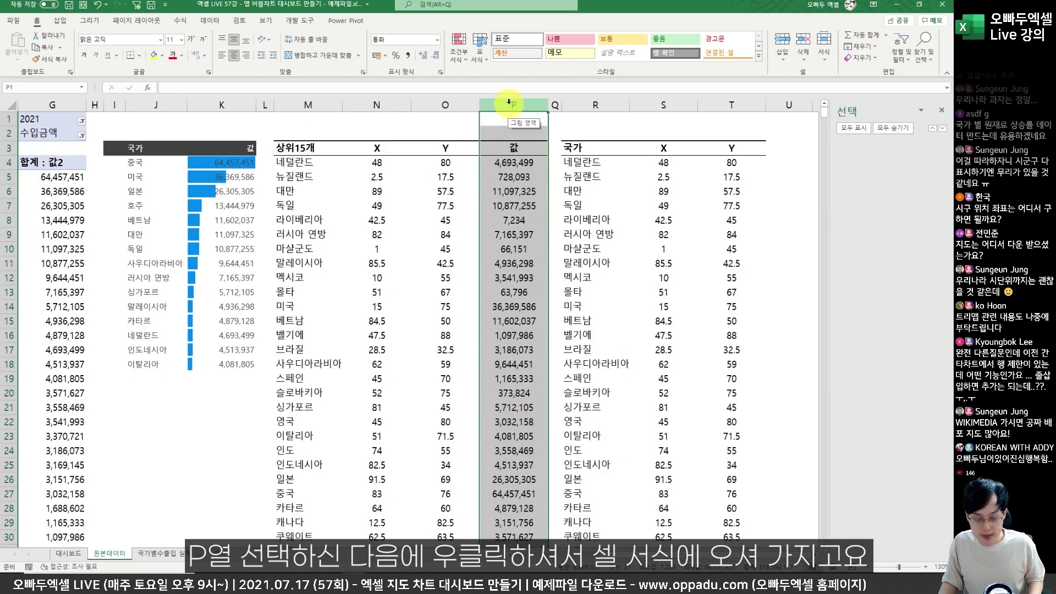
pyautogui.rightClick(509, 104)
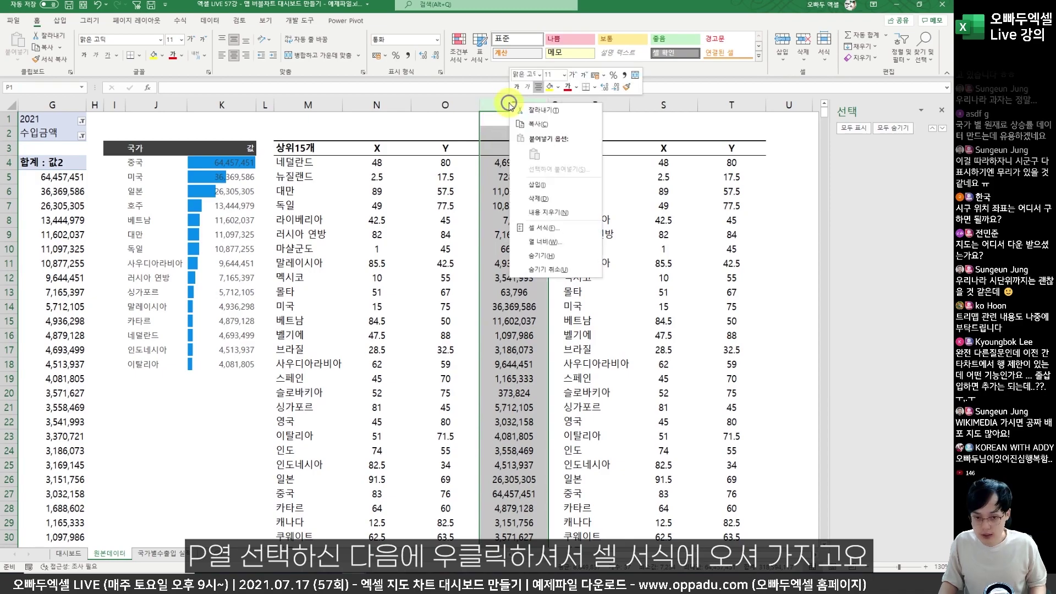
pyautogui.click(544, 227)
pyautogui.click(443, 214)
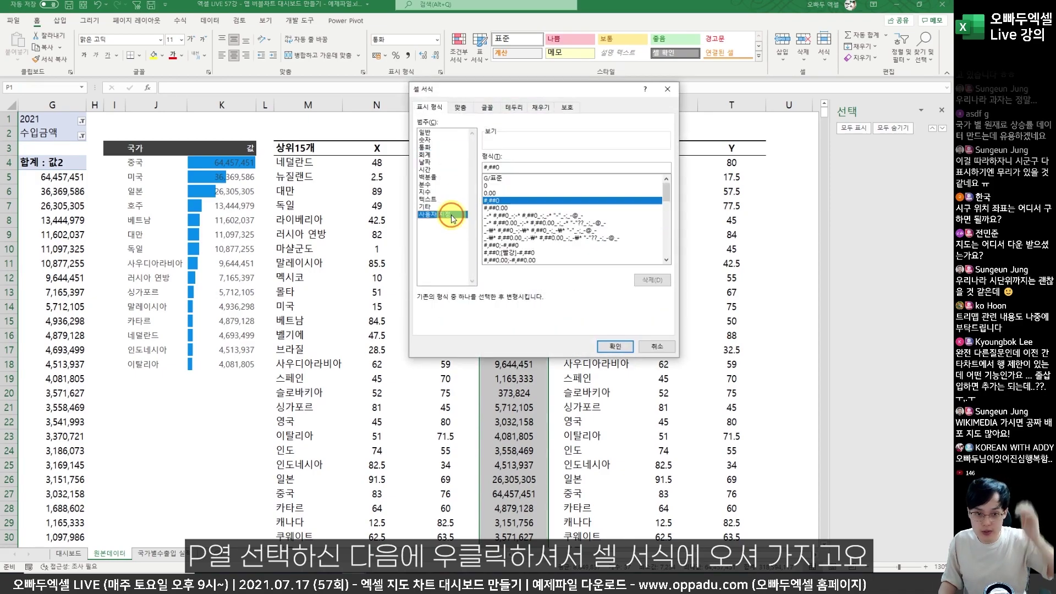
pyautogui.doubleClick(528, 166)
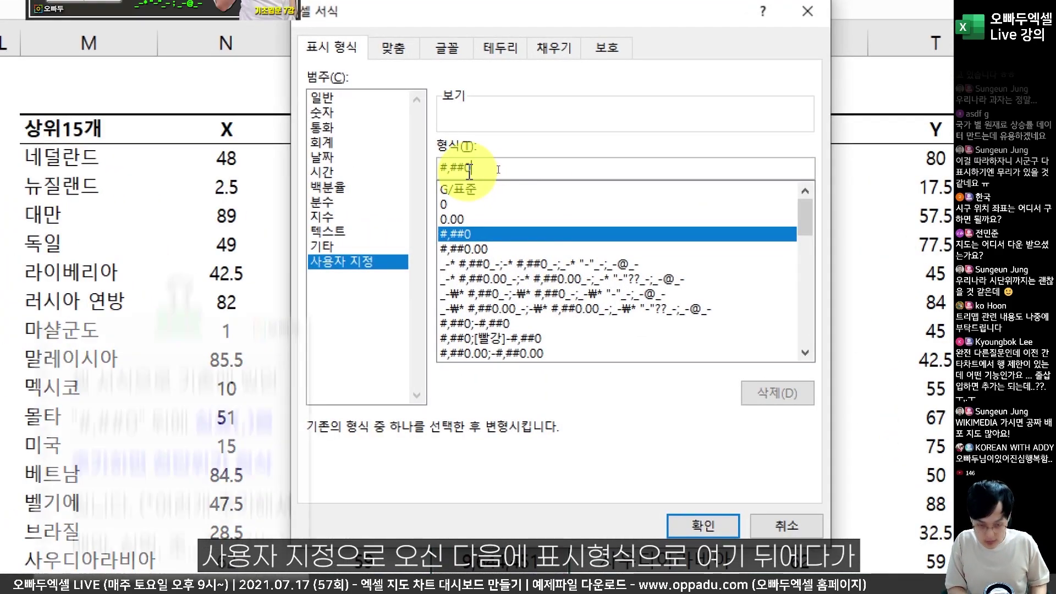
pyautogui.write(',')
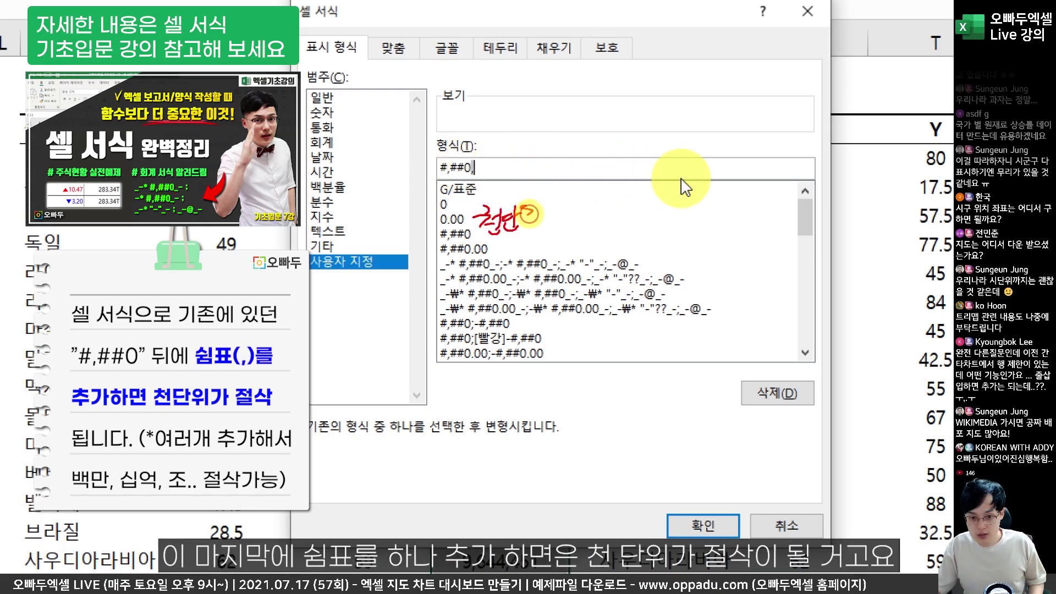
pyautogui.moveTo(521, 219); pyautogui.dragTo(537, 217)
pyautogui.moveTo(529, 219); pyautogui.dragTo(547, 240)
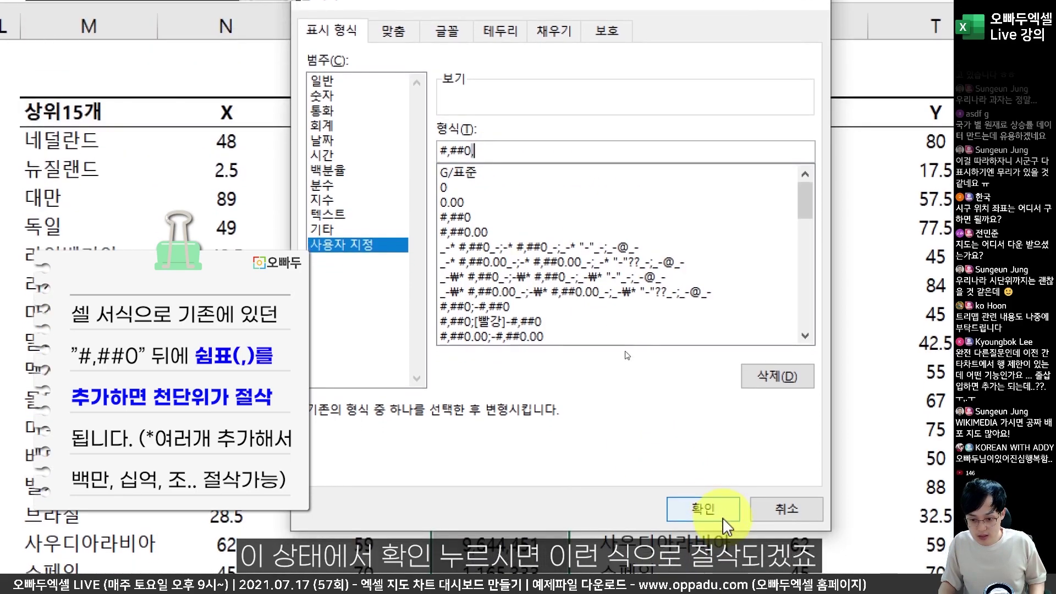
pyautogui.click(703, 524)
# Go back to the 대시보드 sheet and check the shortened number labels on the map bubbles.
pyautogui.click(467, 265)
pyautogui.click(523, 172)
pyautogui.click(164, 553)
pyautogui.click(76, 557)
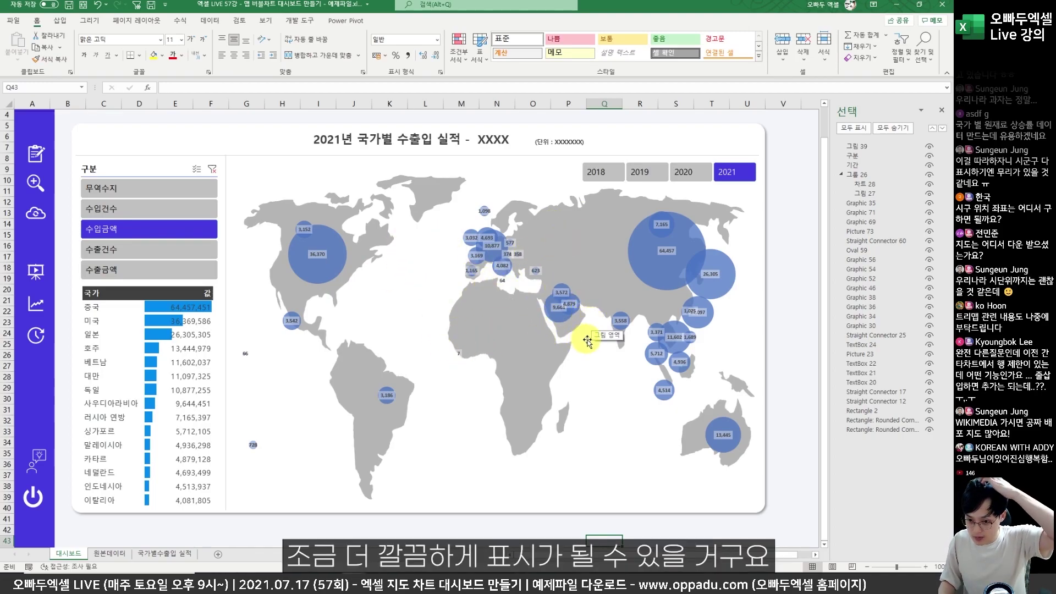
# On the 원본데이터 sheet, examine how the chart's 값 column relates to the country pivot table that supplies its values.
pyautogui.click(106, 560)
pyautogui.scroll(-1, 455, 337)
pyautogui.scroll(1, 392, 328)
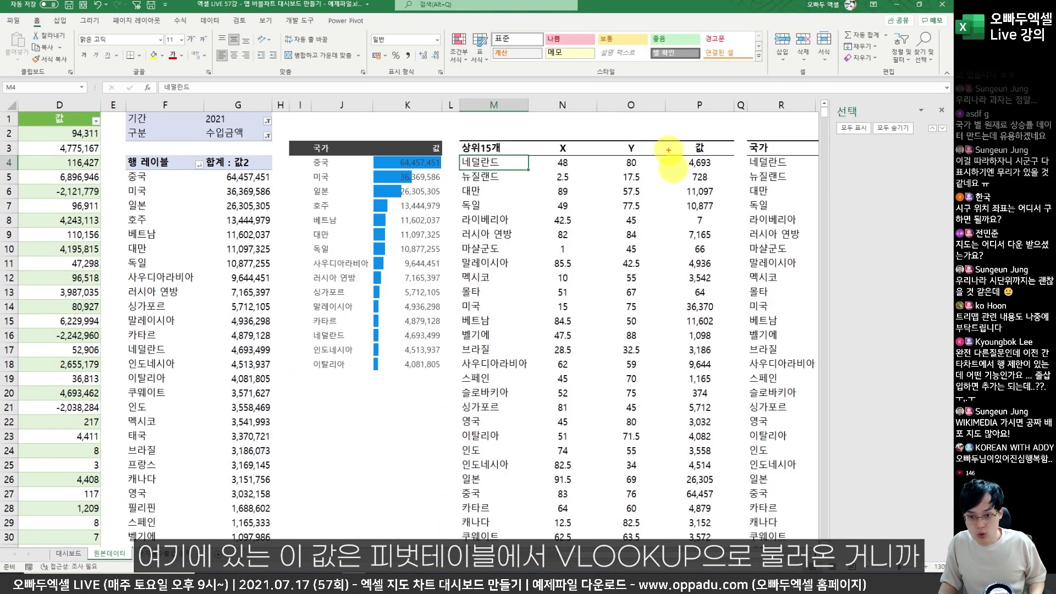
pyautogui.hotkey('ctrl', '2')
pyautogui.moveTo(662, 150)
pyautogui.mouseDown()
pyautogui.moveTo(714, 241)
pyautogui.moveTo(744, 418)
pyautogui.mouseUp()
pyautogui.moveTo(692, 140)
pyautogui.mouseDown()
pyautogui.moveTo(712, 184)
pyautogui.moveTo(270, 154)
pyautogui.moveTo(288, 156)
pyautogui.moveTo(231, 238)
pyautogui.moveTo(287, 207)
pyautogui.mouseUp()
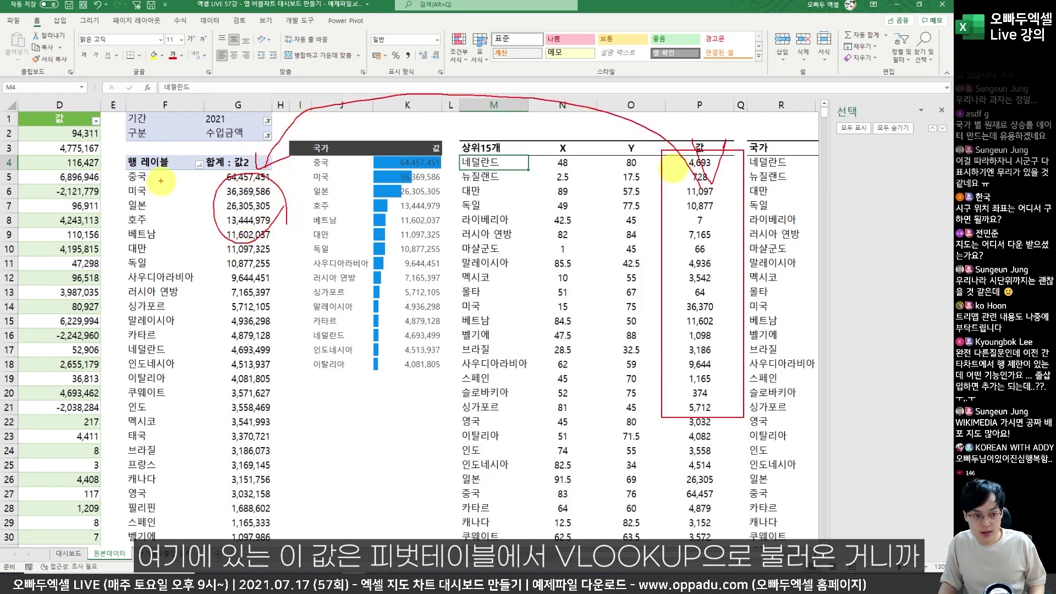
pyautogui.moveTo(122, 155); pyautogui.dragTo(288, 371)
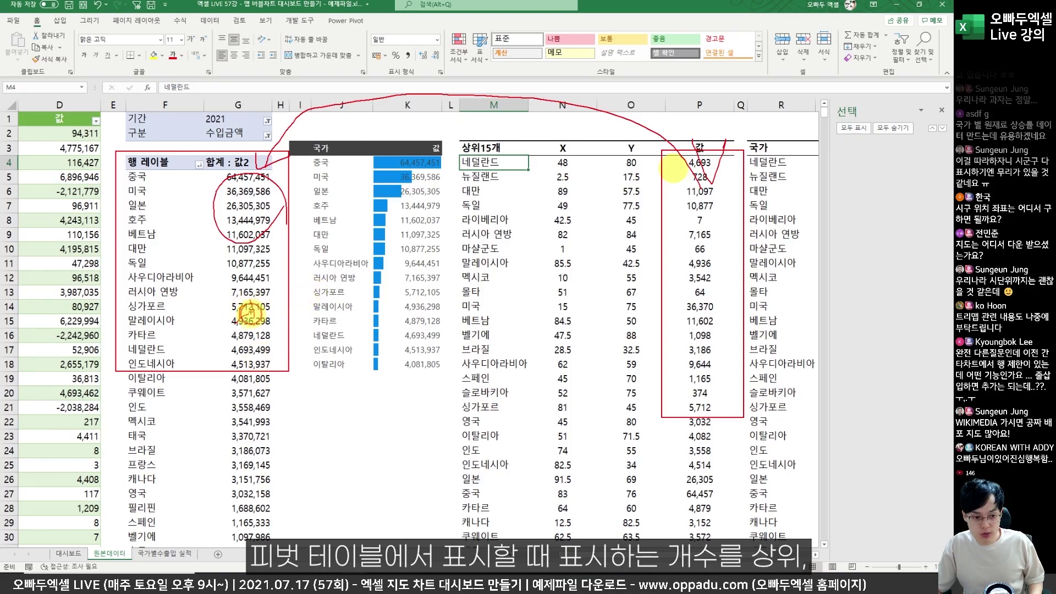
# Filter the country pivot table's row labels to the top 15 items by 합계 : 값2.
pyautogui.moveTo(251, 316); pyautogui.dragTo(258, 337)
pyautogui.moveTo(273, 397)
pyautogui.mouseDown()
pyautogui.moveTo(280, 418)
pyautogui.moveTo(311, 417)
pyautogui.mouseUp()
pyautogui.press('Escape')
pyautogui.click(198, 164)
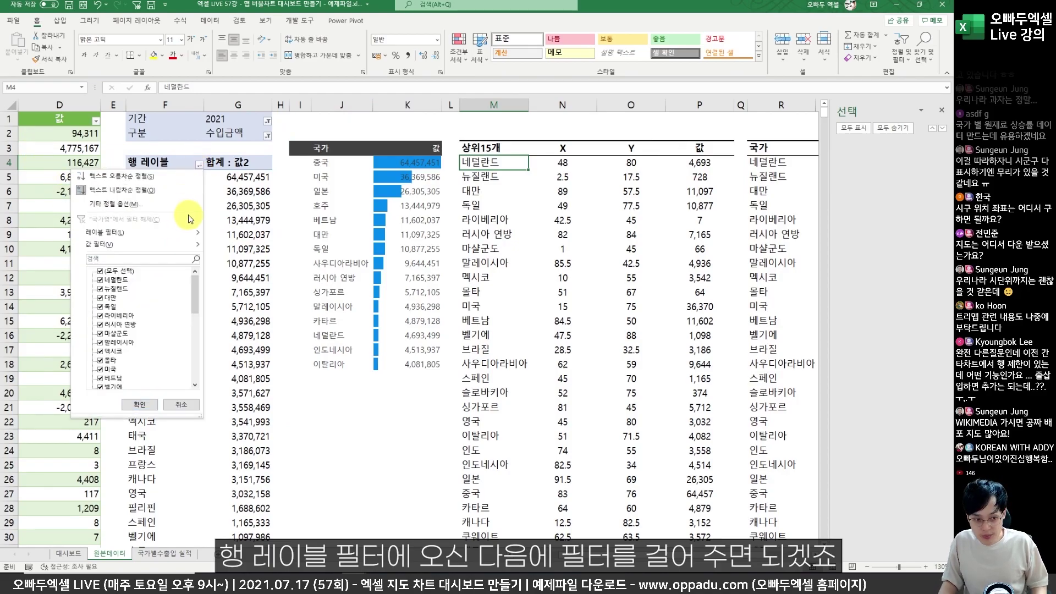
pyautogui.moveTo(164, 247)
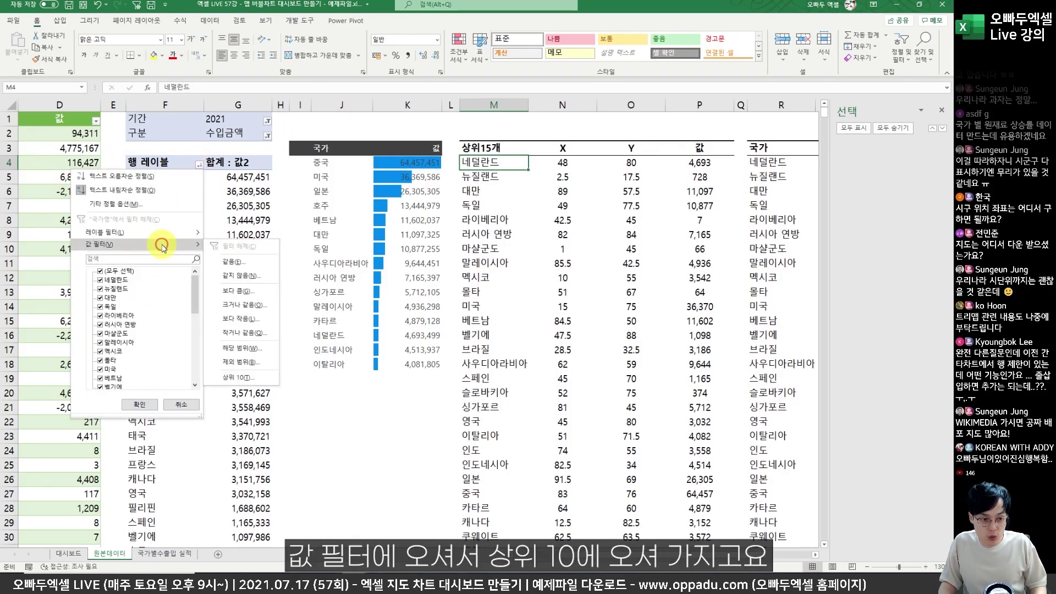
pyautogui.click(241, 378)
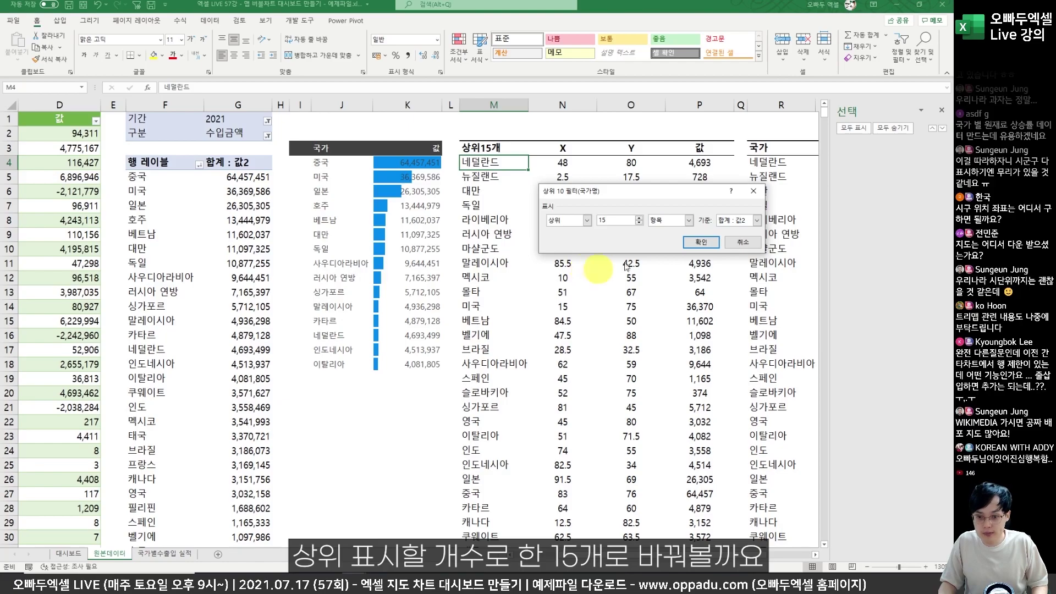
pyautogui.press('Return')
# Examine the 값 lookups in column P for countries excluded from the filtered pivot table.
pyautogui.click(682, 175)
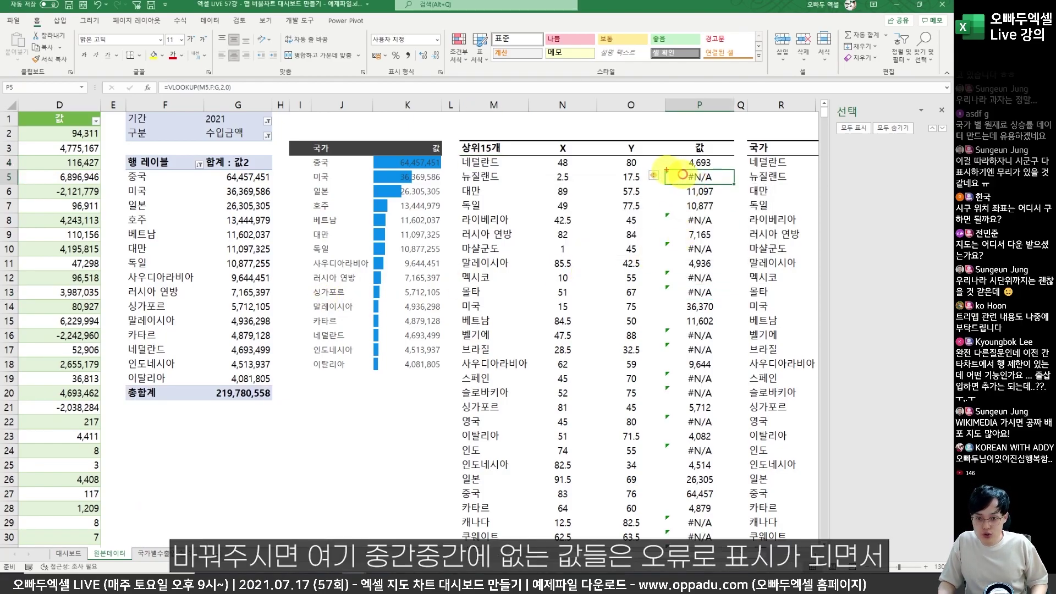
pyautogui.moveTo(665, 212); pyautogui.dragTo(734, 227)
pyautogui.moveTo(665, 241)
pyautogui.mouseDown()
pyautogui.moveTo(730, 255)
pyautogui.moveTo(670, 251)
pyautogui.moveTo(693, 248)
pyautogui.mouseUp()
pyautogui.moveTo(698, 207); pyautogui.dragTo(682, 225)
pyautogui.moveTo(684, 209); pyautogui.dragTo(694, 219)
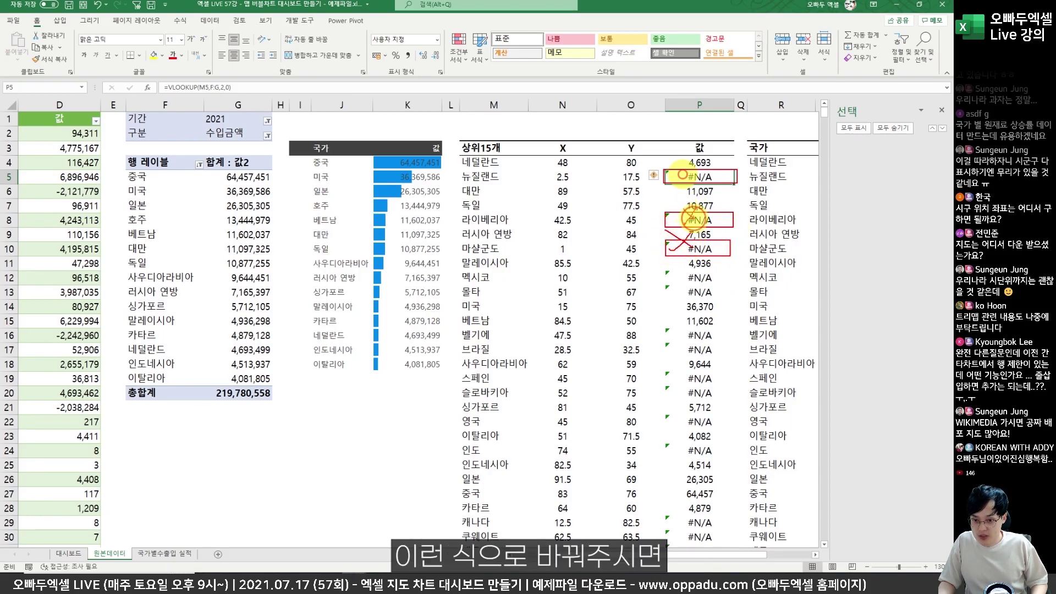
# Go back to the 대시보드 sheet and check the filtered map bubbles with 구분 switched to 수출건수 and 무역수지.
pyautogui.click(162, 554)
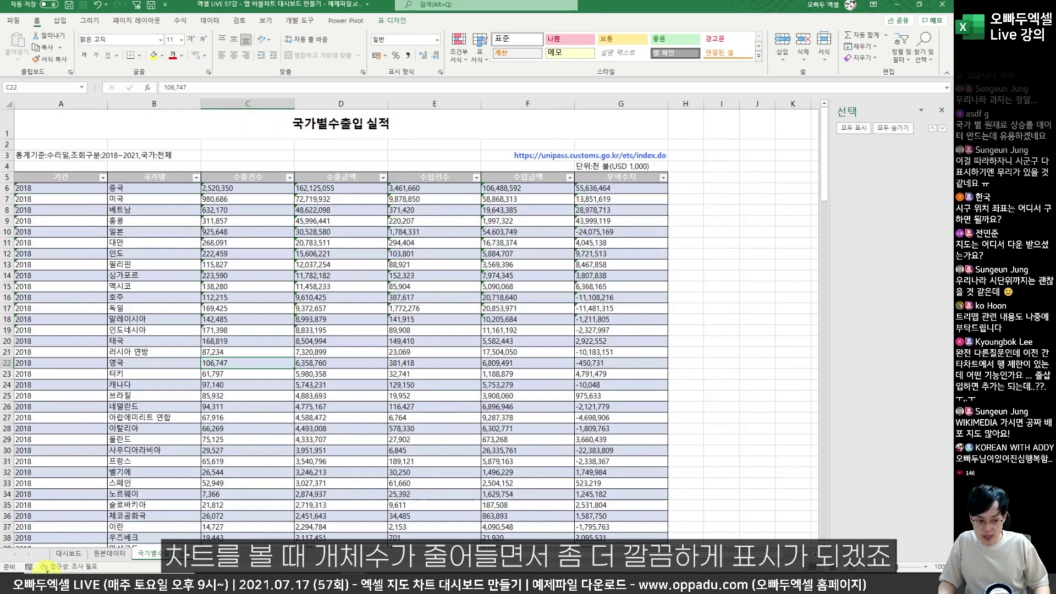
pyautogui.click(69, 554)
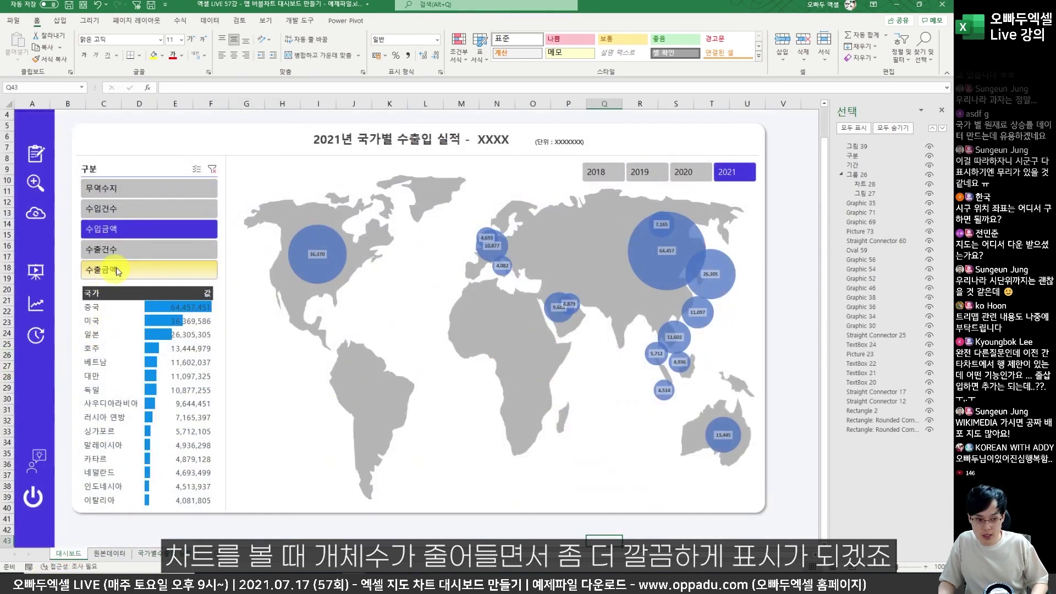
pyautogui.click(124, 253)
pyautogui.click(111, 188)
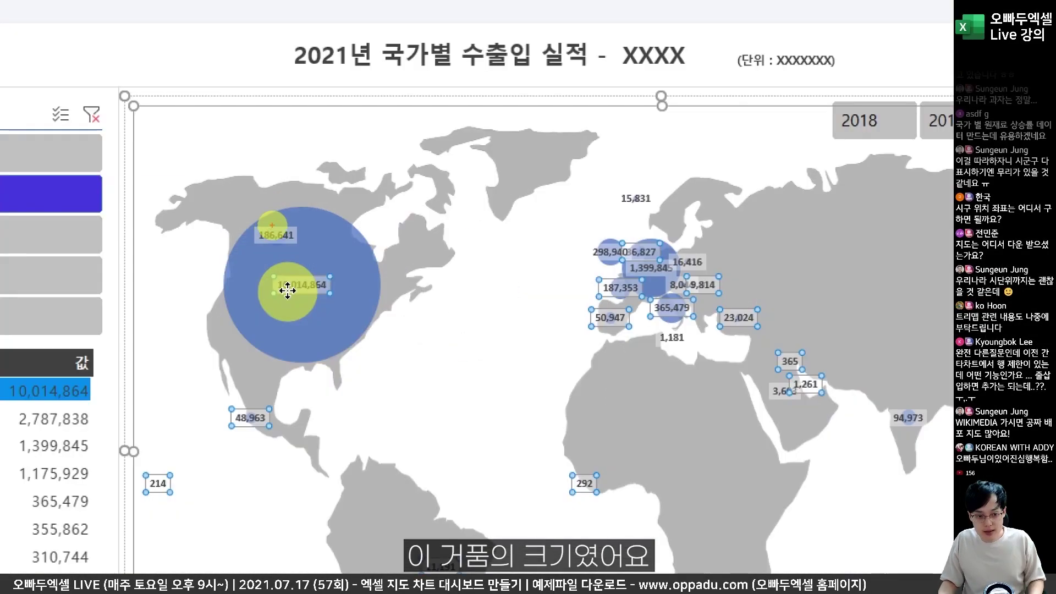
# Examine the United States bubble's number label and the 거품 크기 option that supplies it in the data label formatting.
pyautogui.moveTo(304, 221)
pyautogui.mouseDown()
pyautogui.moveTo(284, 234)
pyautogui.moveTo(290, 280)
pyautogui.moveTo(337, 290)
pyautogui.mouseUp()
pyautogui.moveTo(342, 356); pyautogui.dragTo(266, 212)
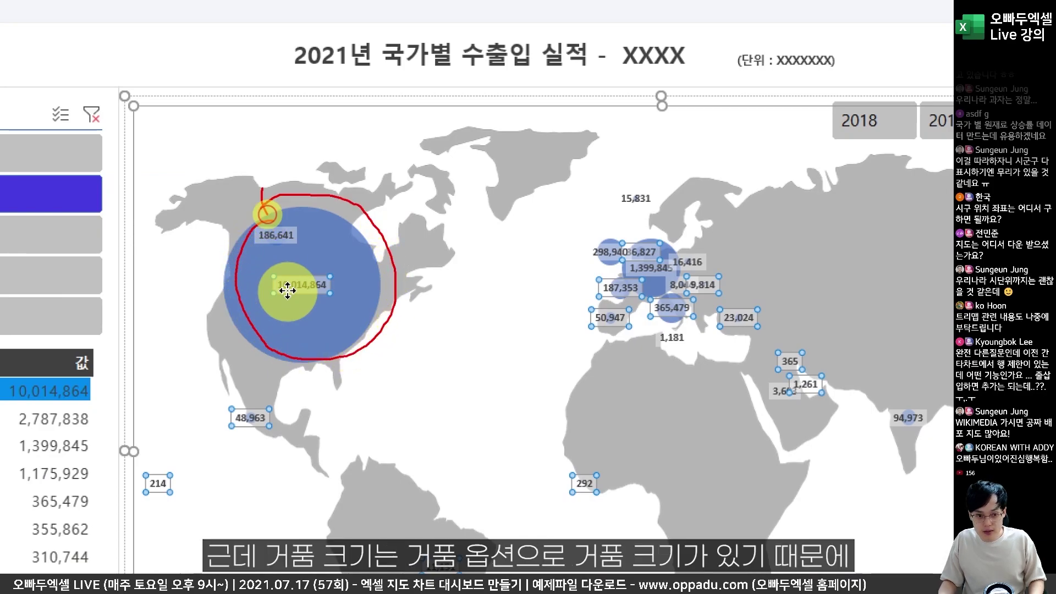
pyautogui.press('Escape')
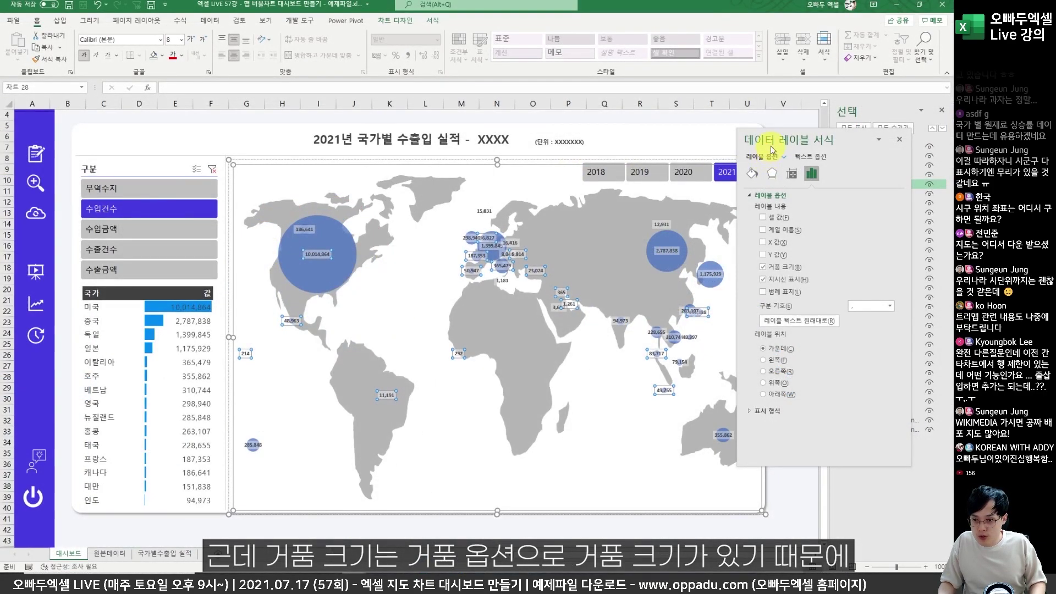
pyautogui.moveTo(771, 148); pyautogui.dragTo(541, 156)
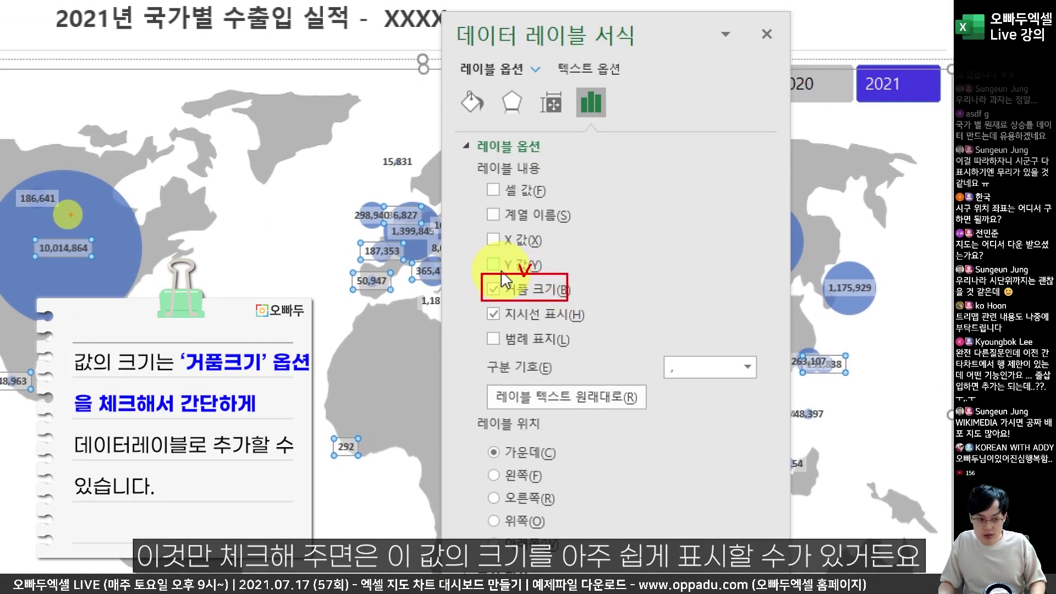
pyautogui.moveTo(33, 234)
pyautogui.mouseDown()
pyautogui.moveTo(93, 259)
pyautogui.moveTo(80, 271)
pyautogui.mouseUp()
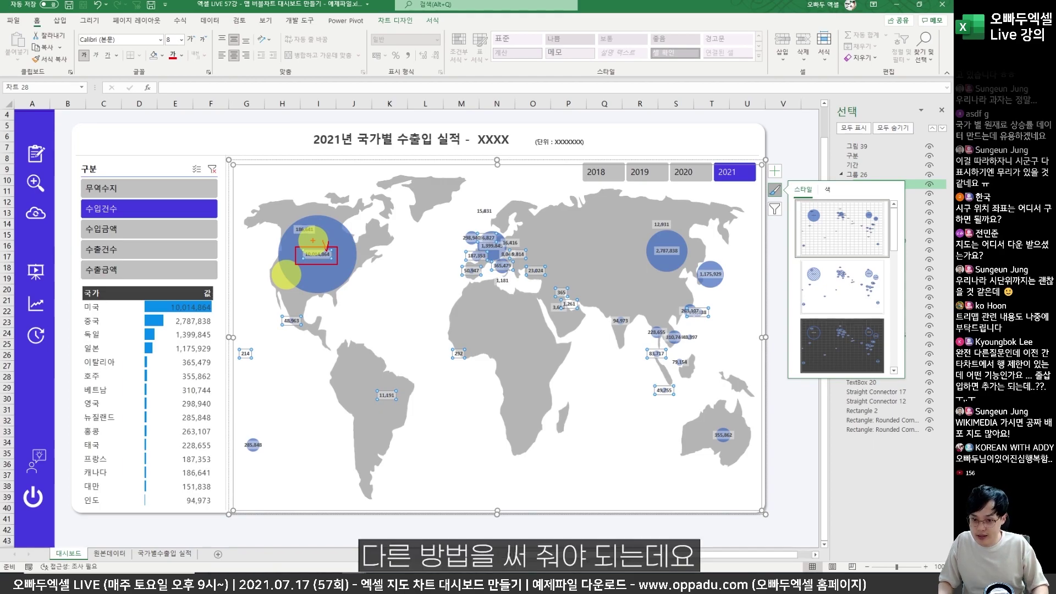
# Try 계열 이름, X 값 and Y 값 as additional contents of the map chart's data labels.
pyautogui.rightClick(318, 254)
pyautogui.click(360, 374)
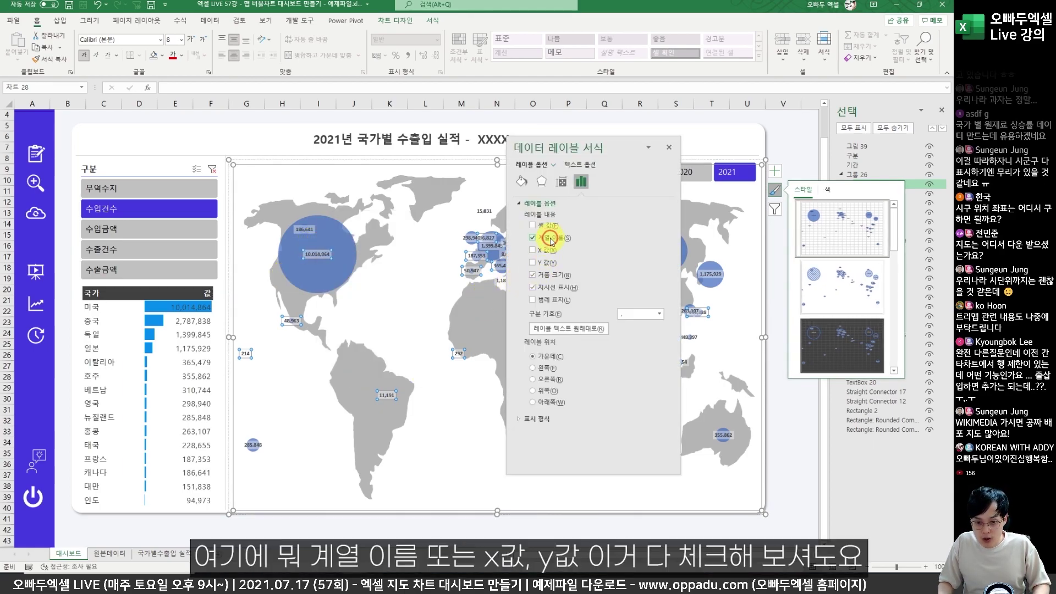
pyautogui.click(549, 240)
pyautogui.click(545, 251)
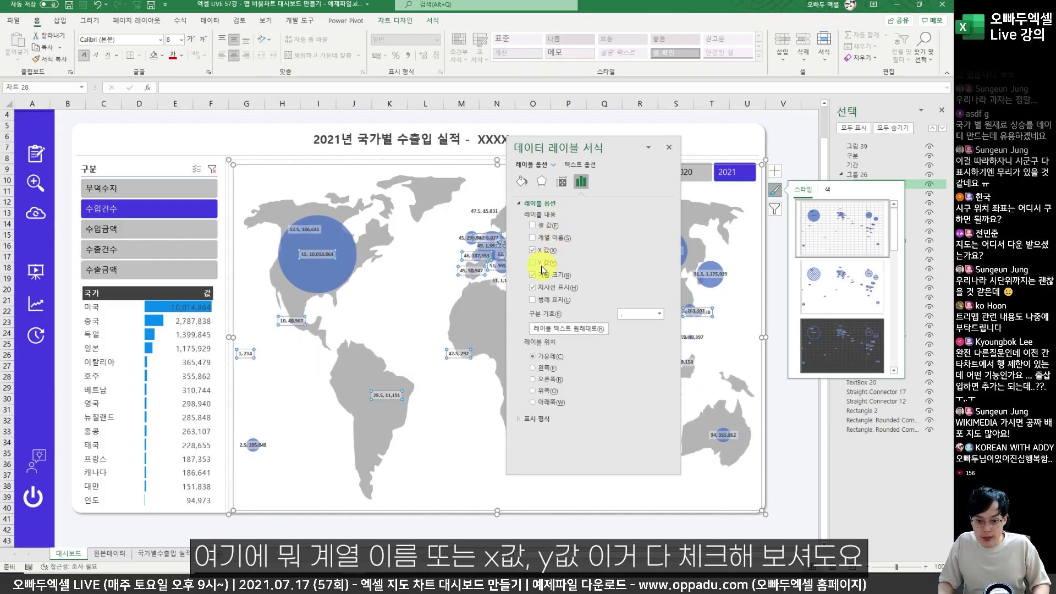
pyautogui.click(542, 266)
pyautogui.click(542, 253)
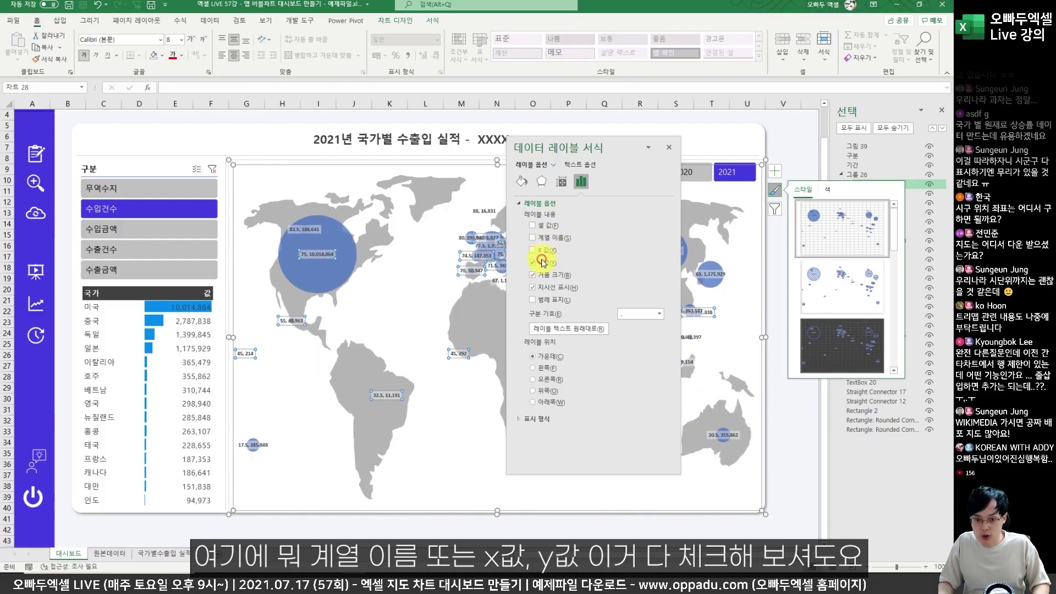
pyautogui.click(542, 263)
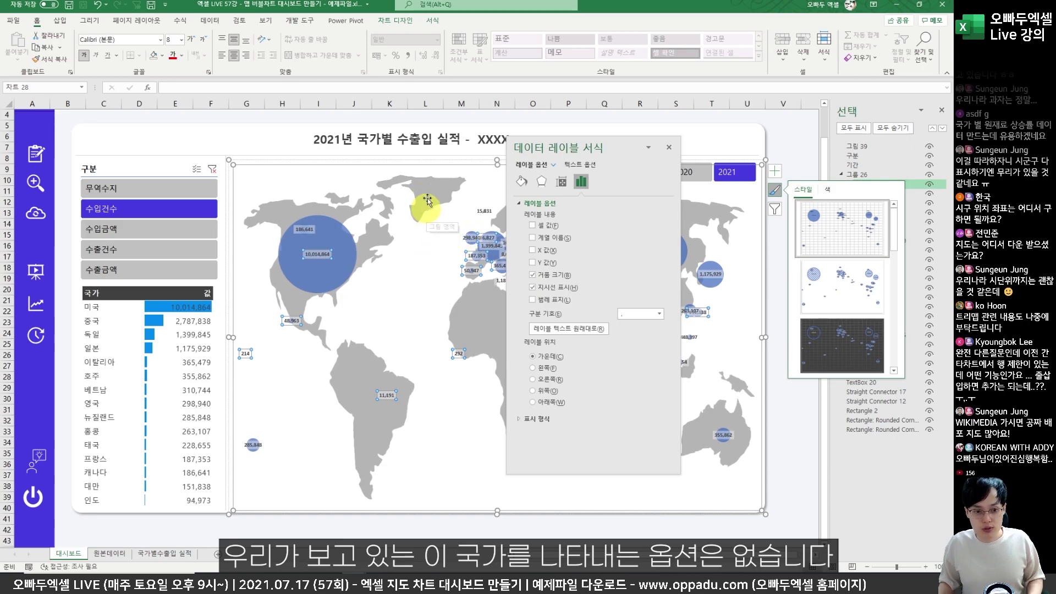
# Add country names to the bubble labels using 셀 값 from the range 원본데이터!$M$4:$M$38, and inspect the label over the United States.
pyautogui.click(539, 230)
pyautogui.moveTo(619, 210); pyautogui.dragTo(429, 230)
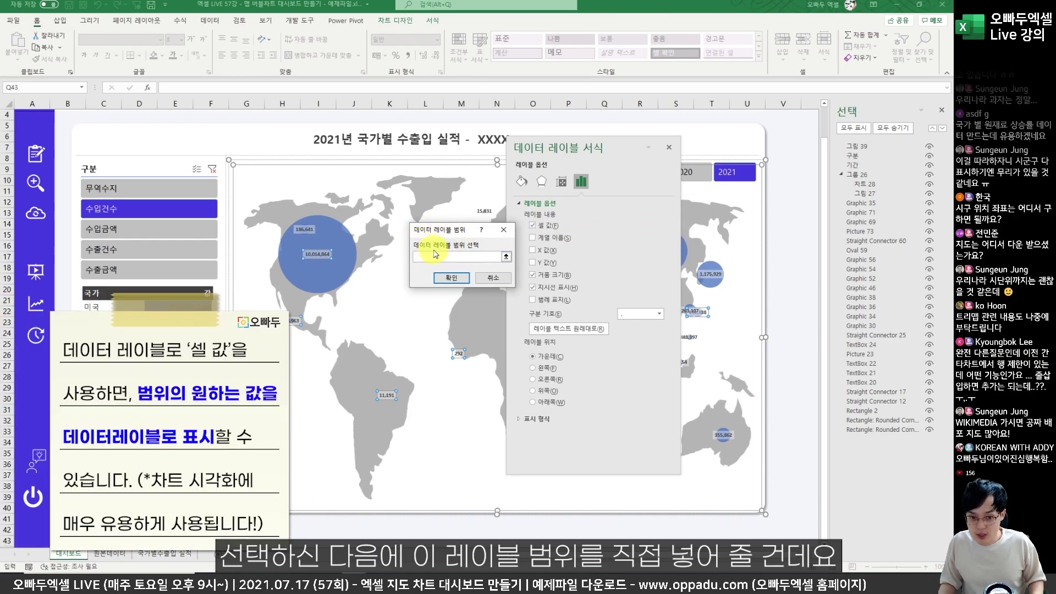
pyautogui.click(109, 553)
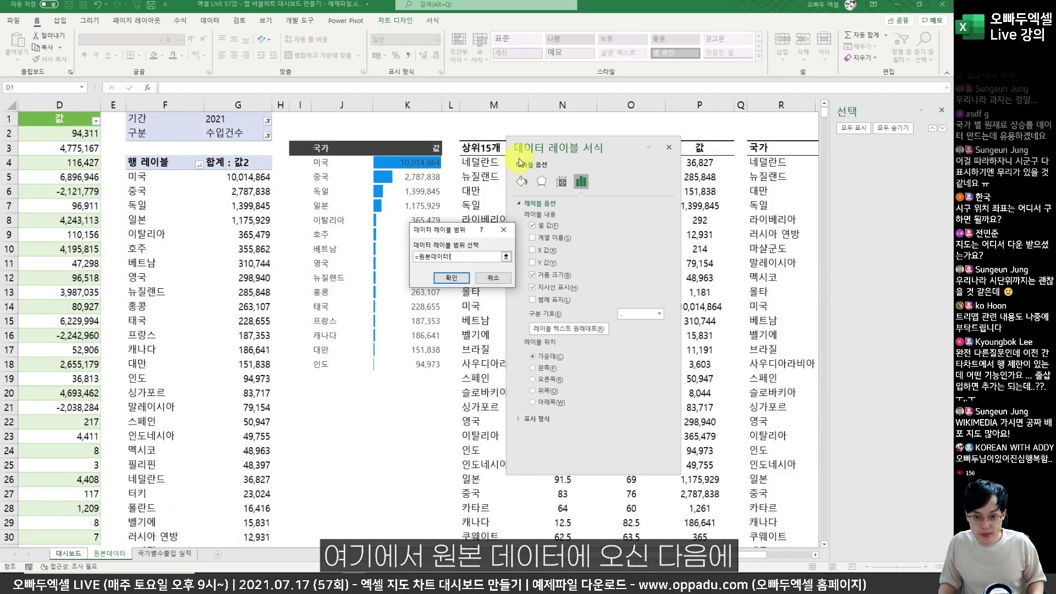
pyautogui.moveTo(445, 236); pyautogui.dragTo(348, 199)
pyautogui.moveTo(487, 162); pyautogui.dragTo(479, 526)
pyautogui.moveTo(480, 512); pyautogui.dragTo(480, 521)
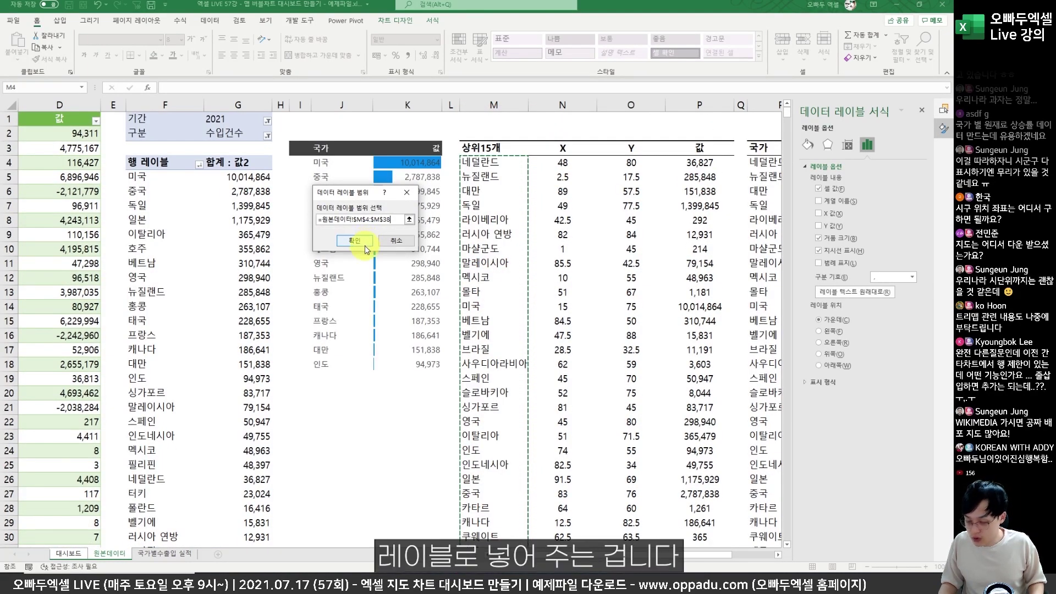
pyautogui.click(366, 242)
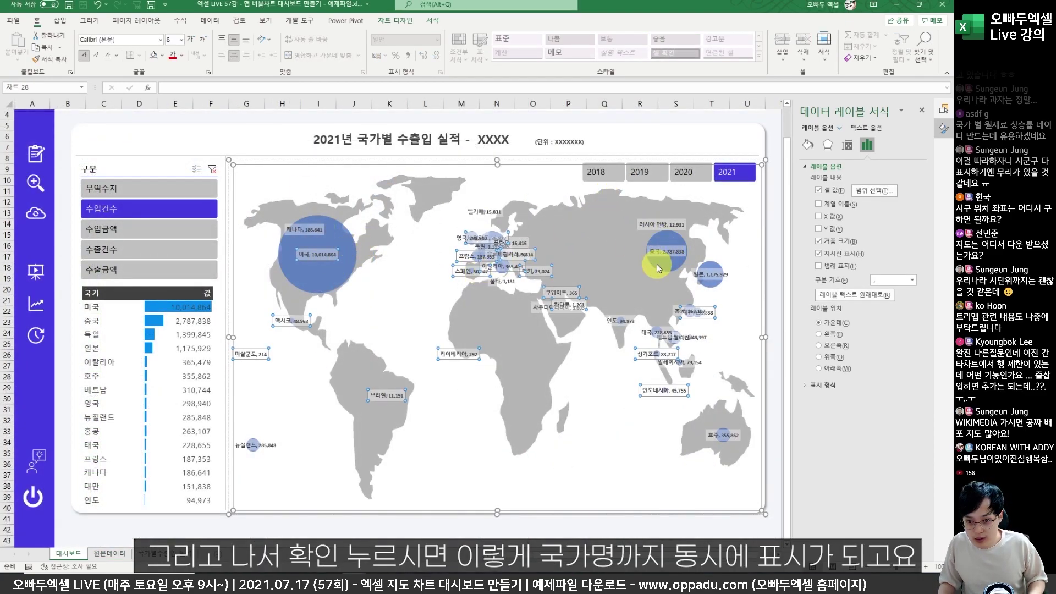
pyautogui.press('F12')
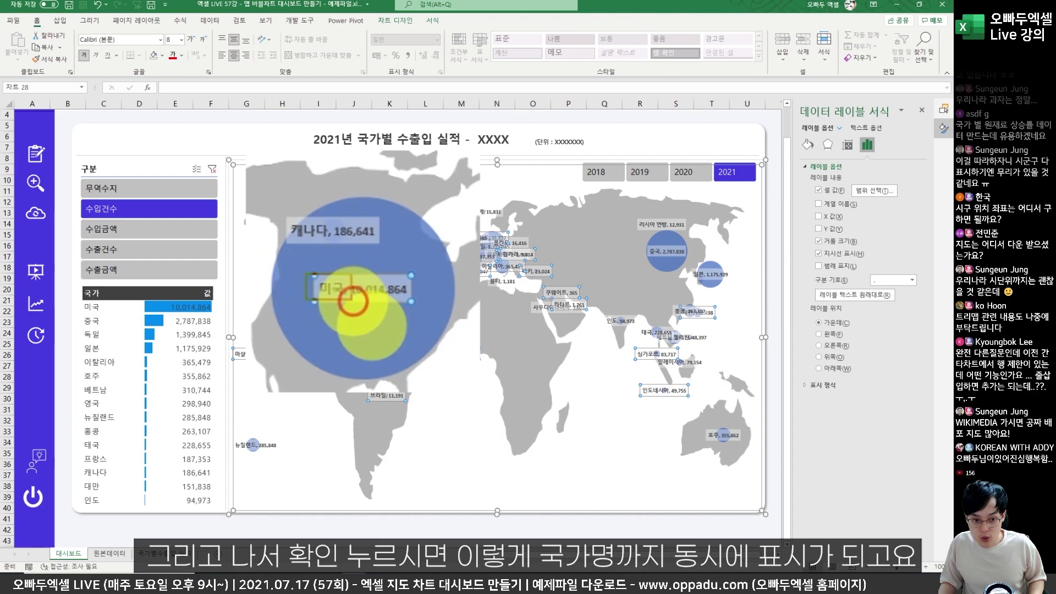
pyautogui.press('F12')
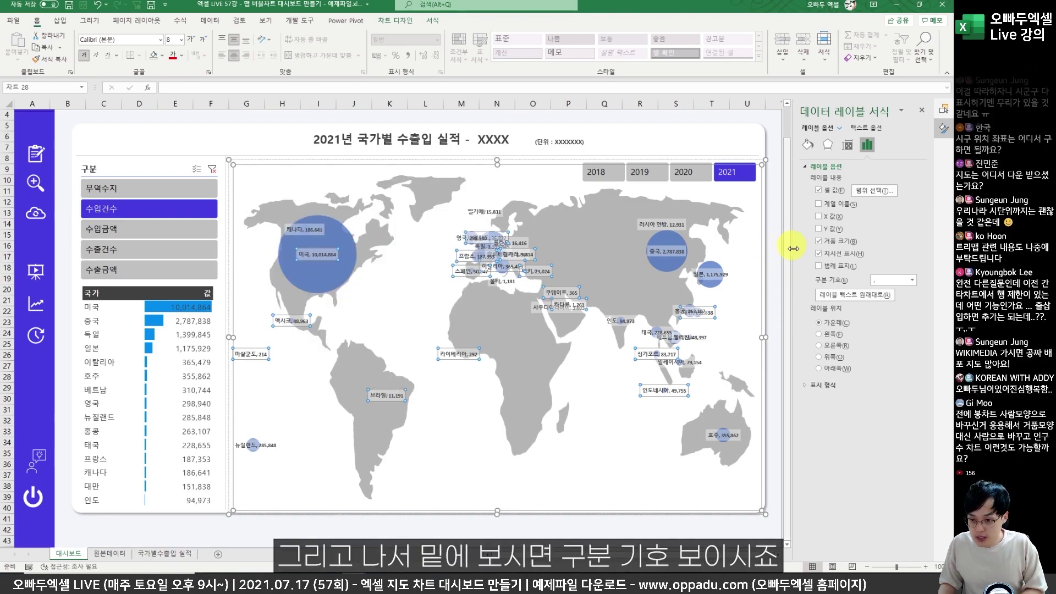
# Set the data label separator to 줄 바꿈 and check the labels with 구분 switched to 수입금액 and 수입건수.
pyautogui.click(912, 282)
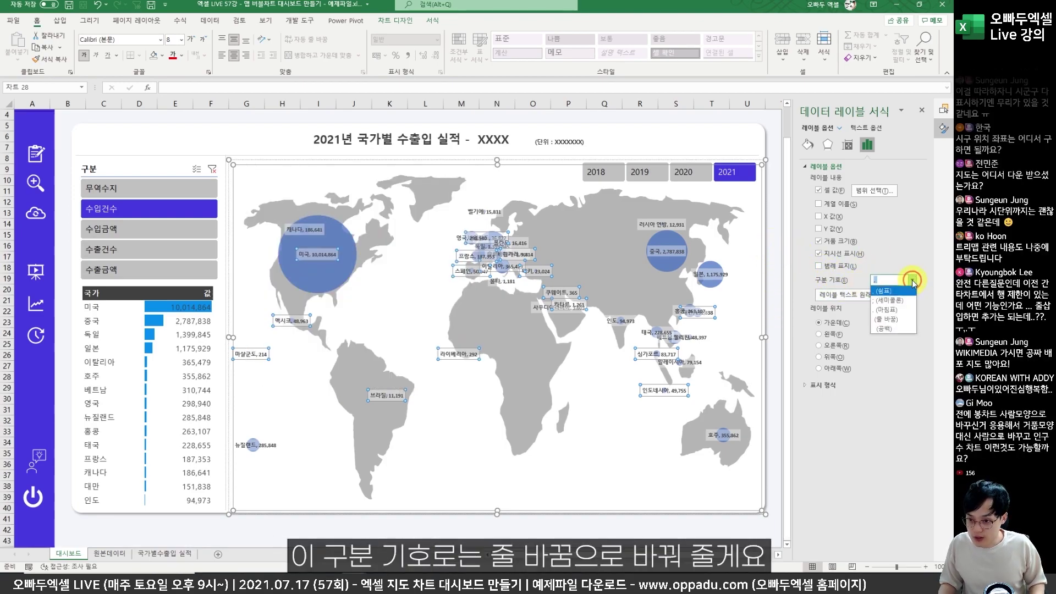
pyautogui.click(894, 319)
pyautogui.press('Escape')
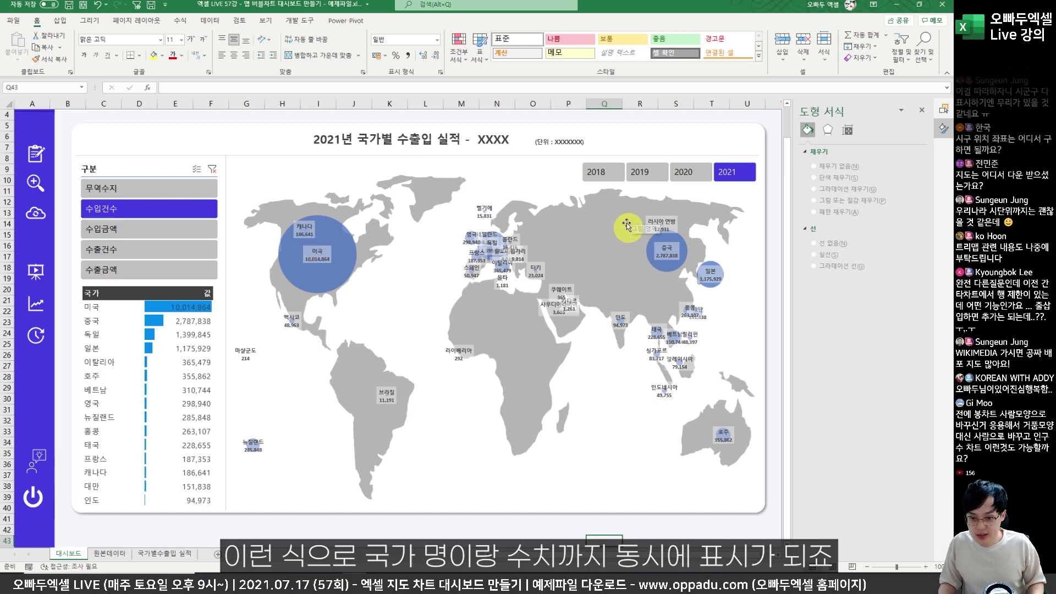
pyautogui.click(128, 229)
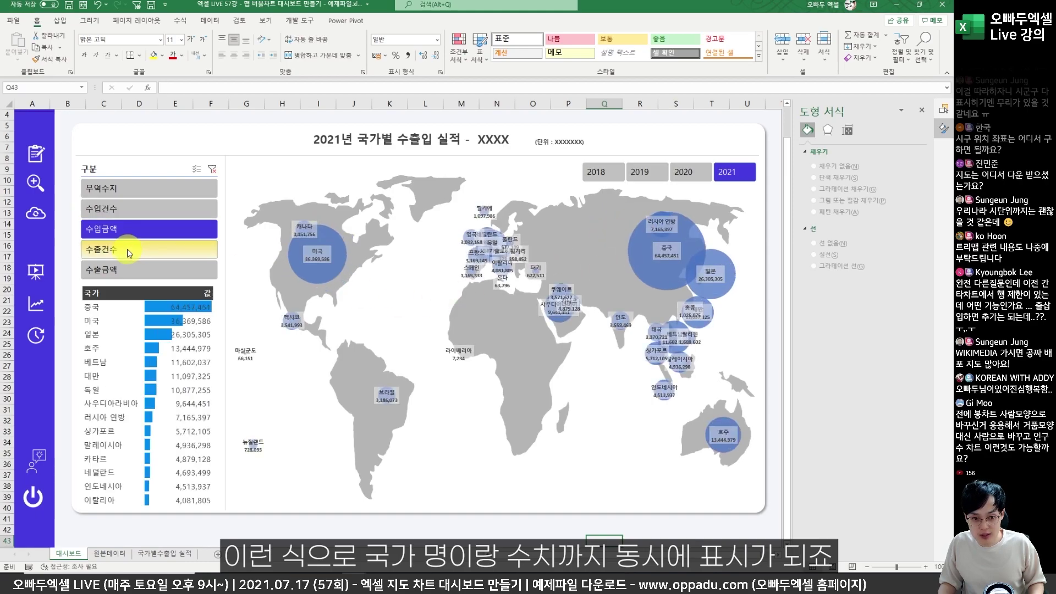
pyautogui.click(144, 210)
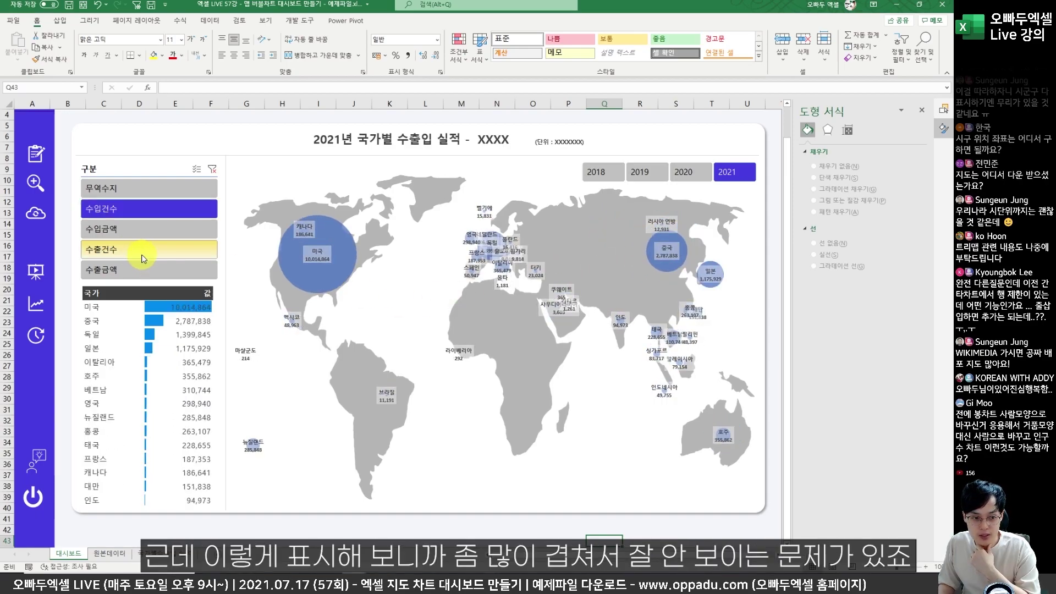